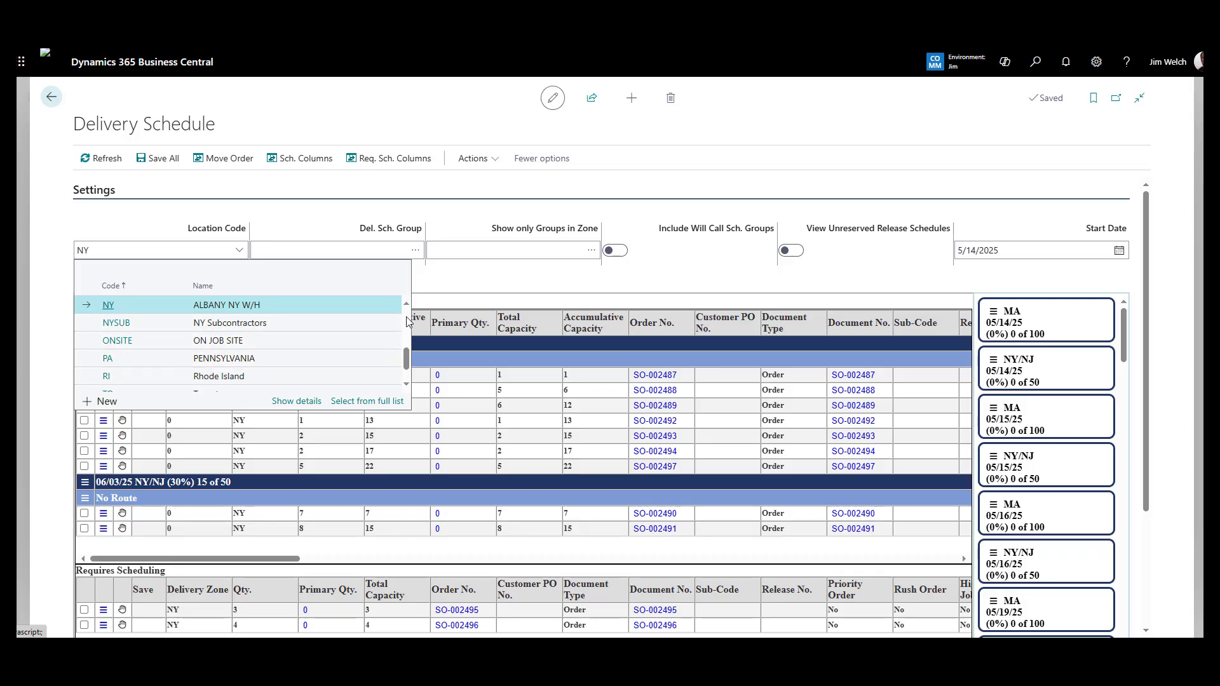
Step: Set the delivery schedule's location code to LI, and view the available delivery schedule groups without choosing one
scroll(210, 331, "up", 3)
left_click(239, 321)
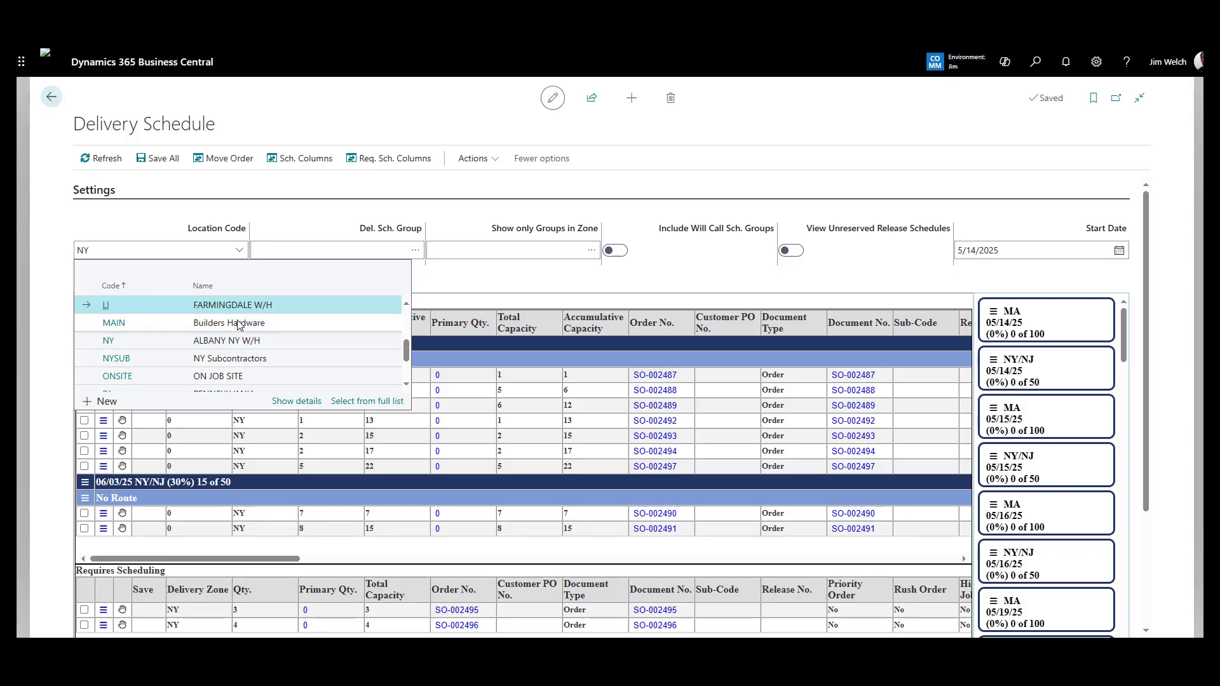
left_click(416, 250)
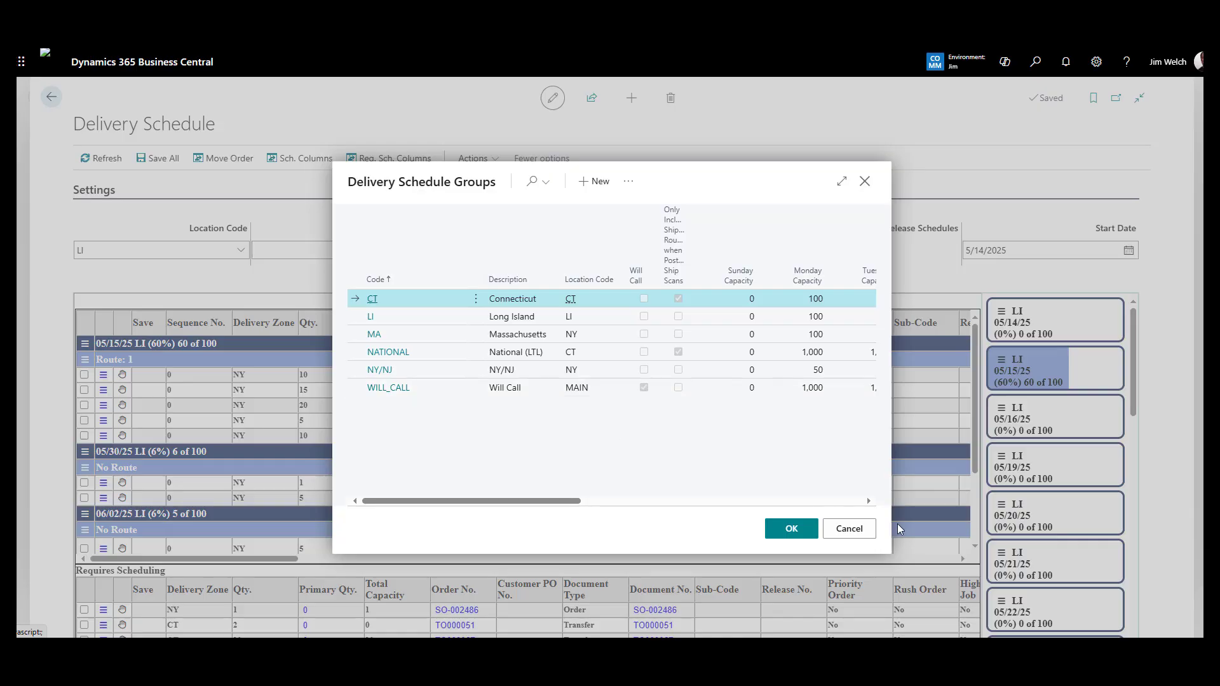
left_click(848, 530)
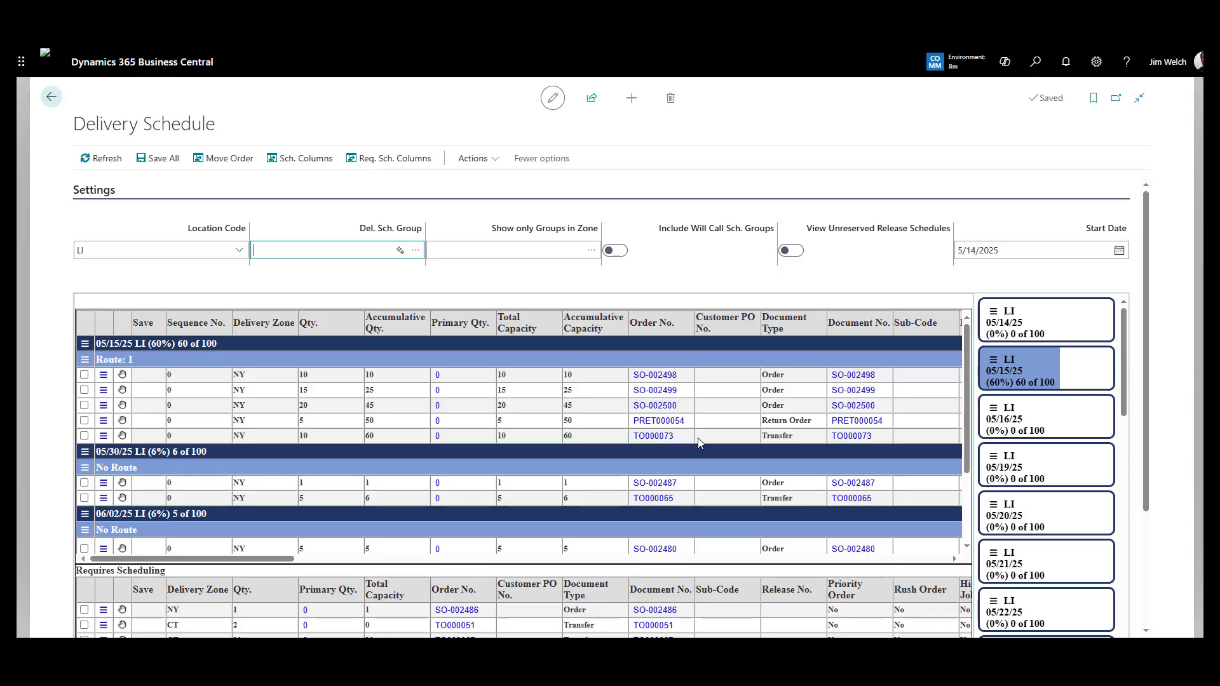
Step: Open the transfer order on the 05/15/25 Route 1, examine its lines and shipment details, and return to the delivery schedule
left_click(661, 437)
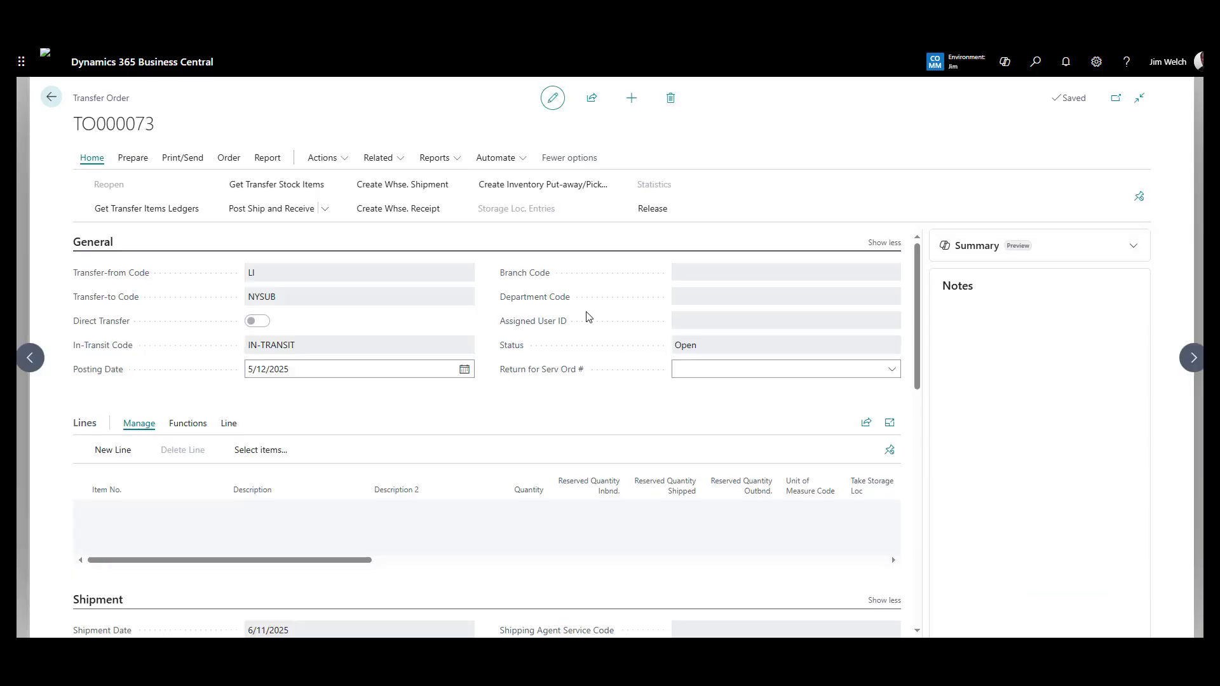
left_click_drag(921, 281, 941, 406)
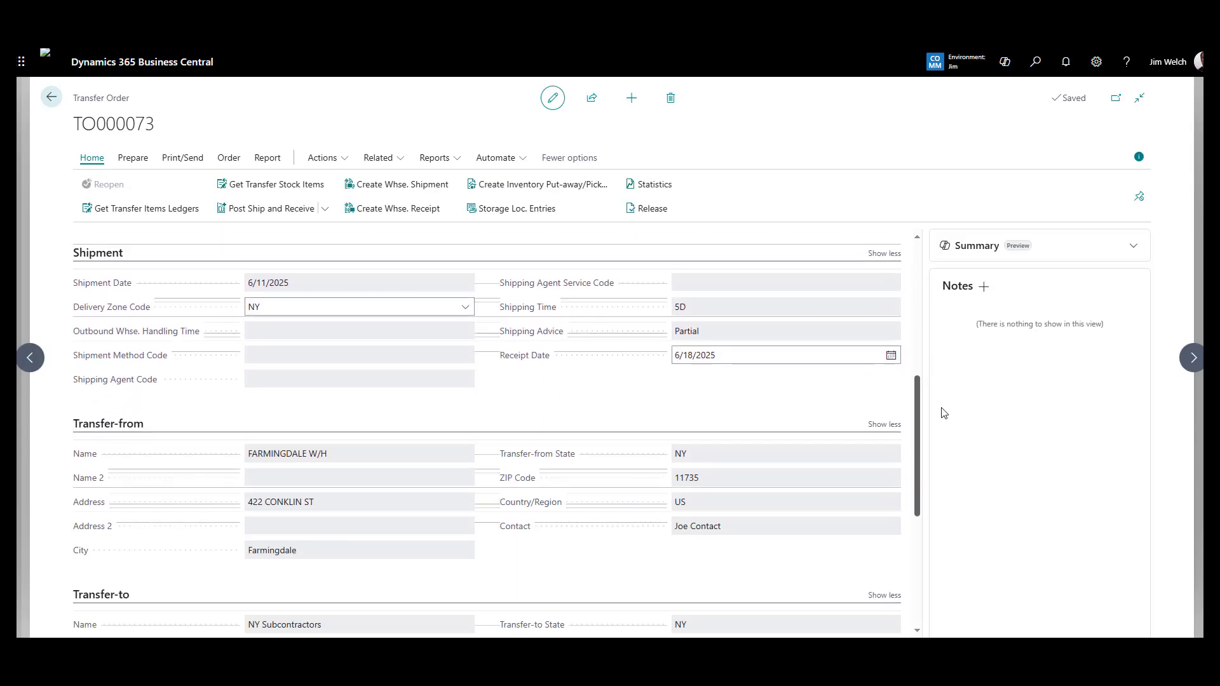
scroll(508, 420, "up", 2)
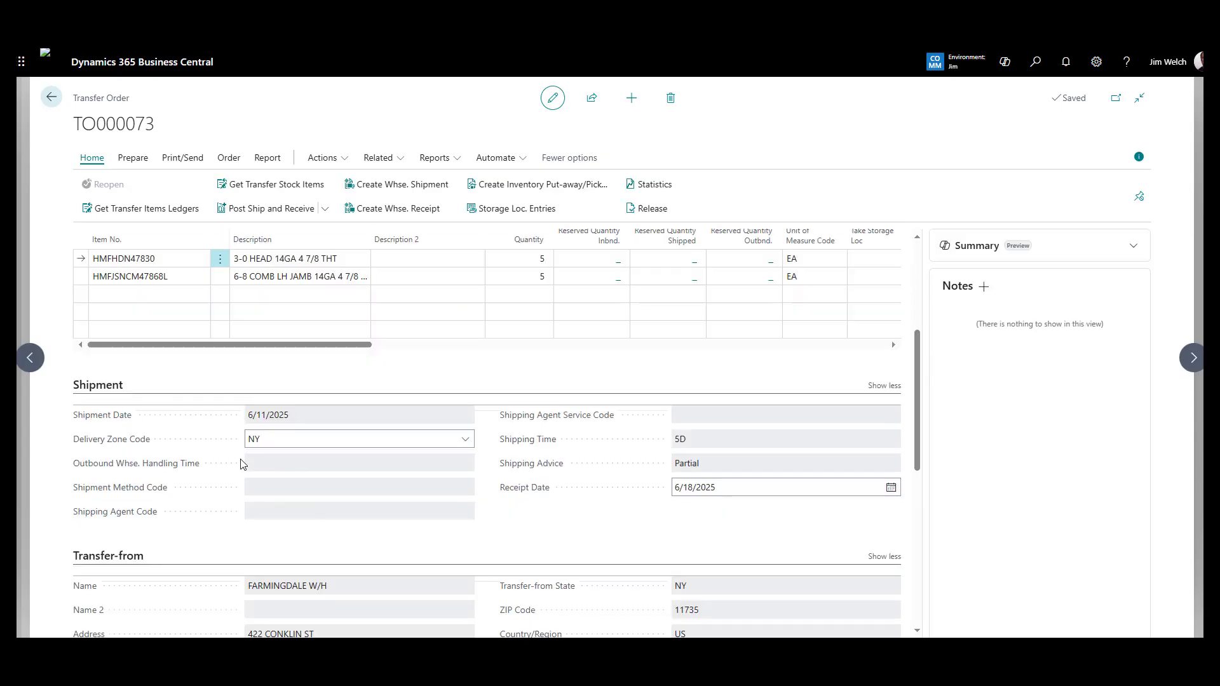
left_click(51, 97)
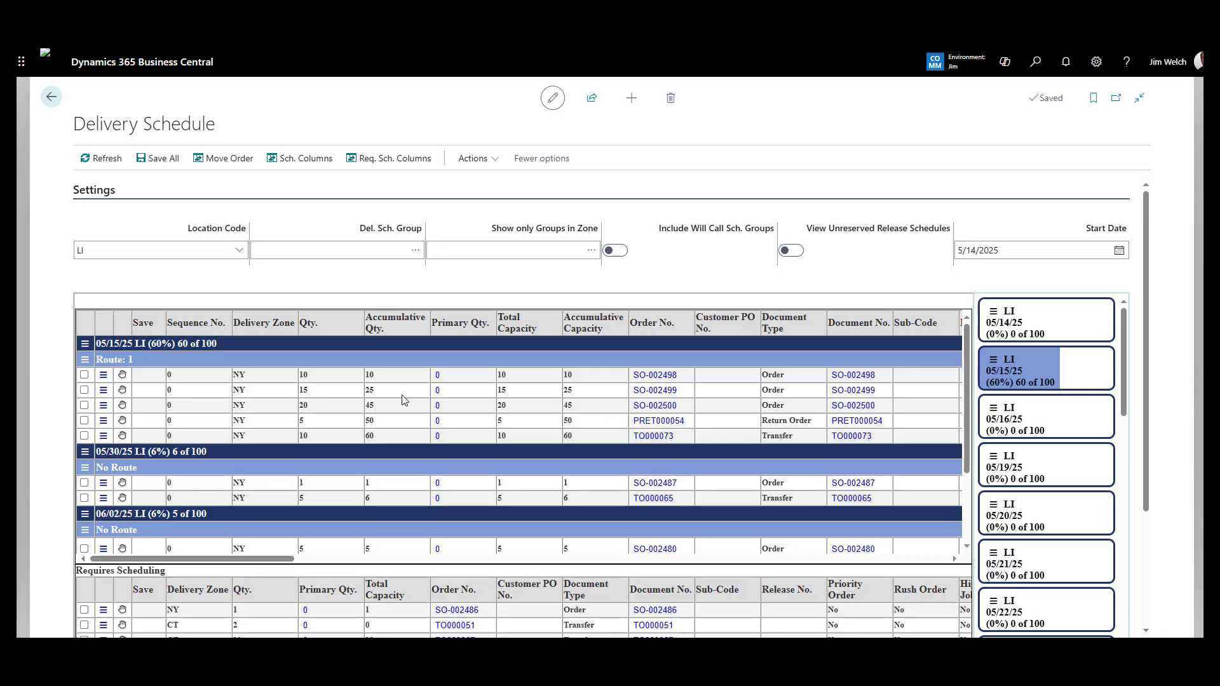
Step: Move the return order from Route 1 on 05/15/25 to the 05/19/25 delivery date and back again
left_click_drag(123, 421, 1050, 474)
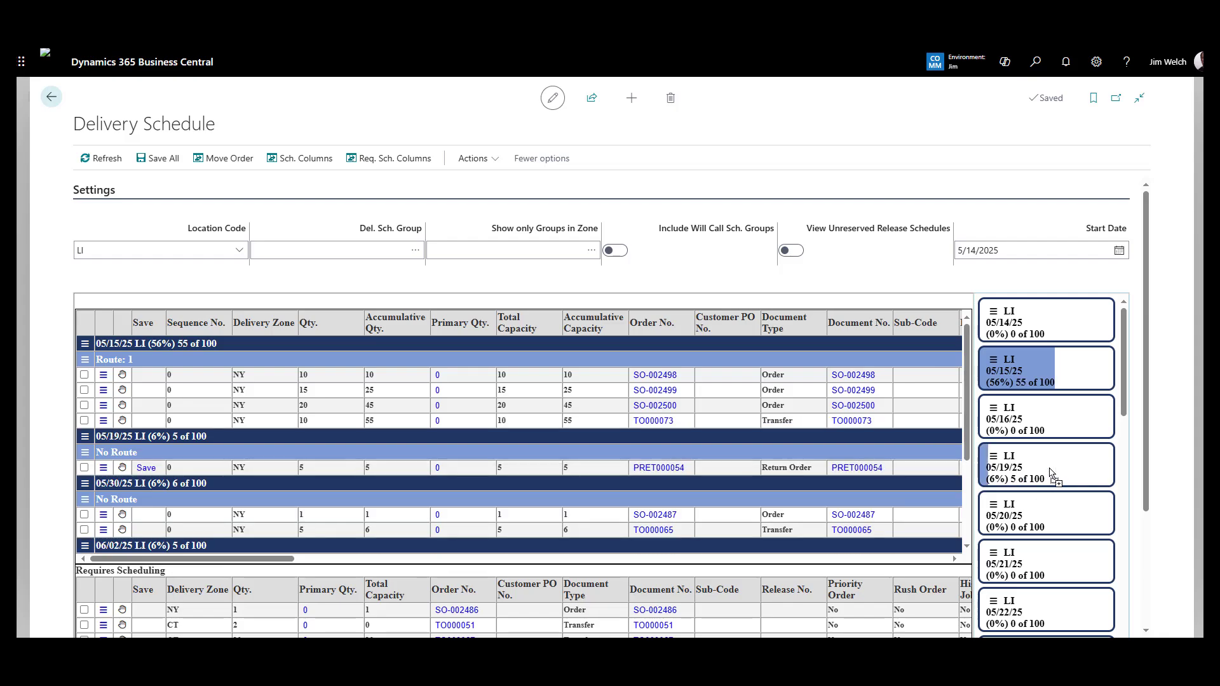
left_click_drag(123, 470, 146, 425)
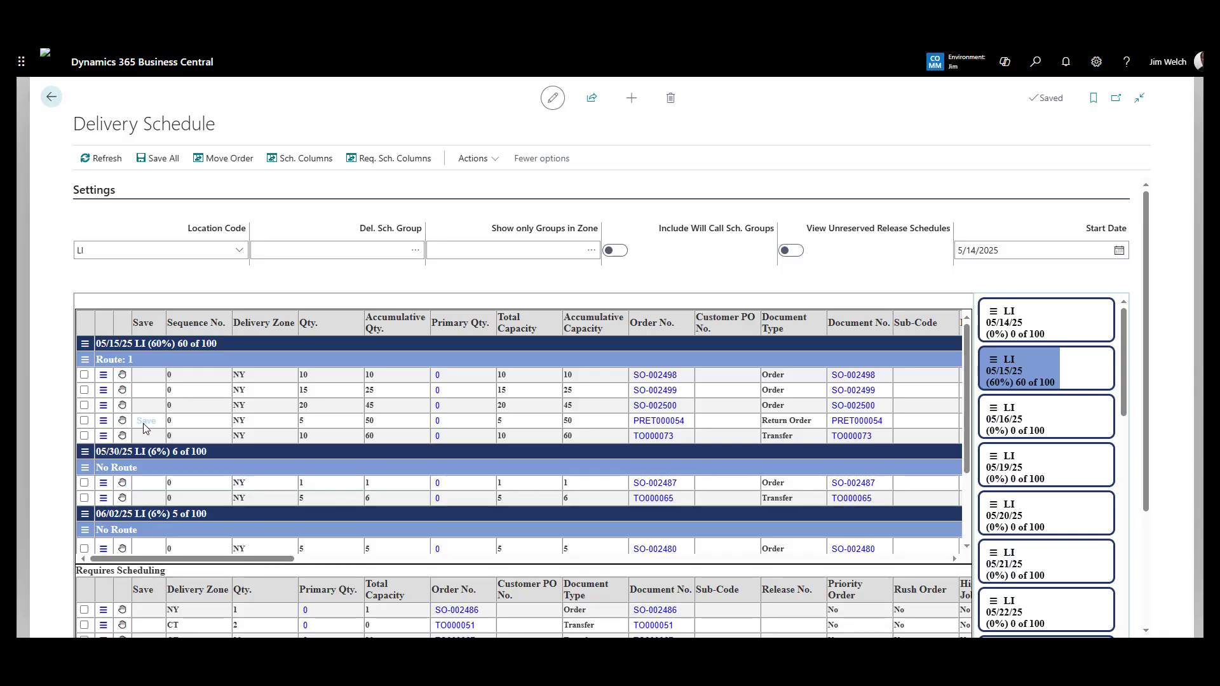
Step: Sequence the 05/15/25 Route 1 deliveries via Bing, without starting at the furthest location
left_click(84, 361)
left_click(136, 368)
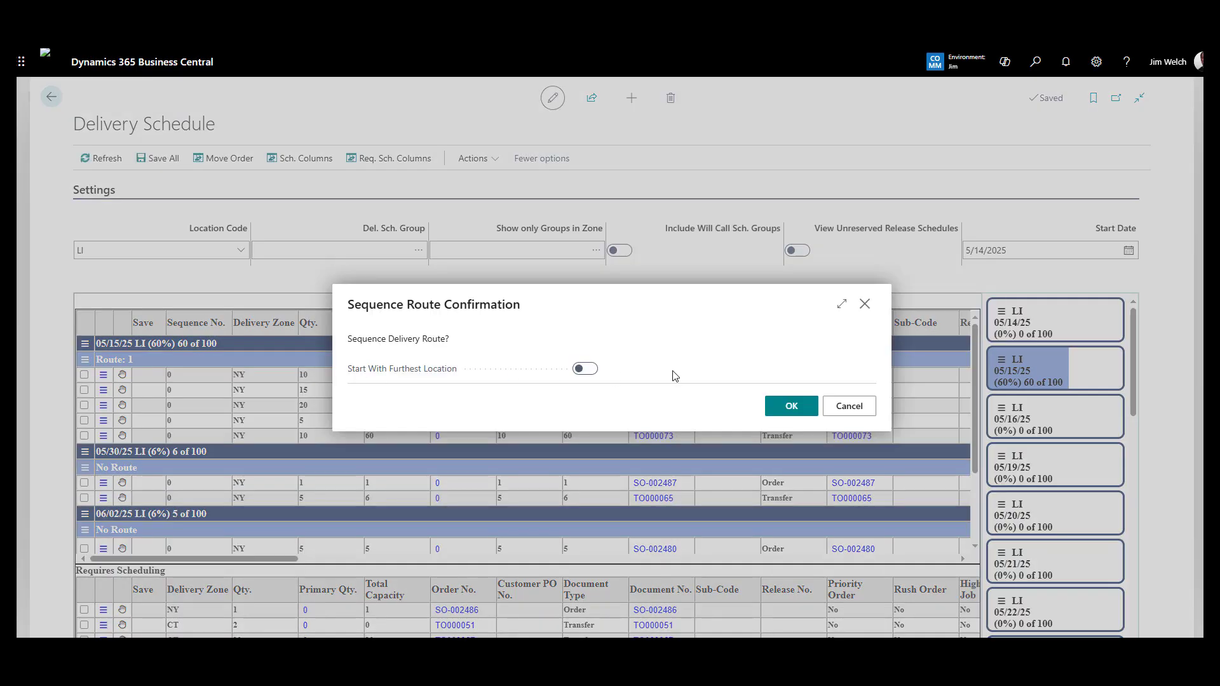
left_click(804, 412)
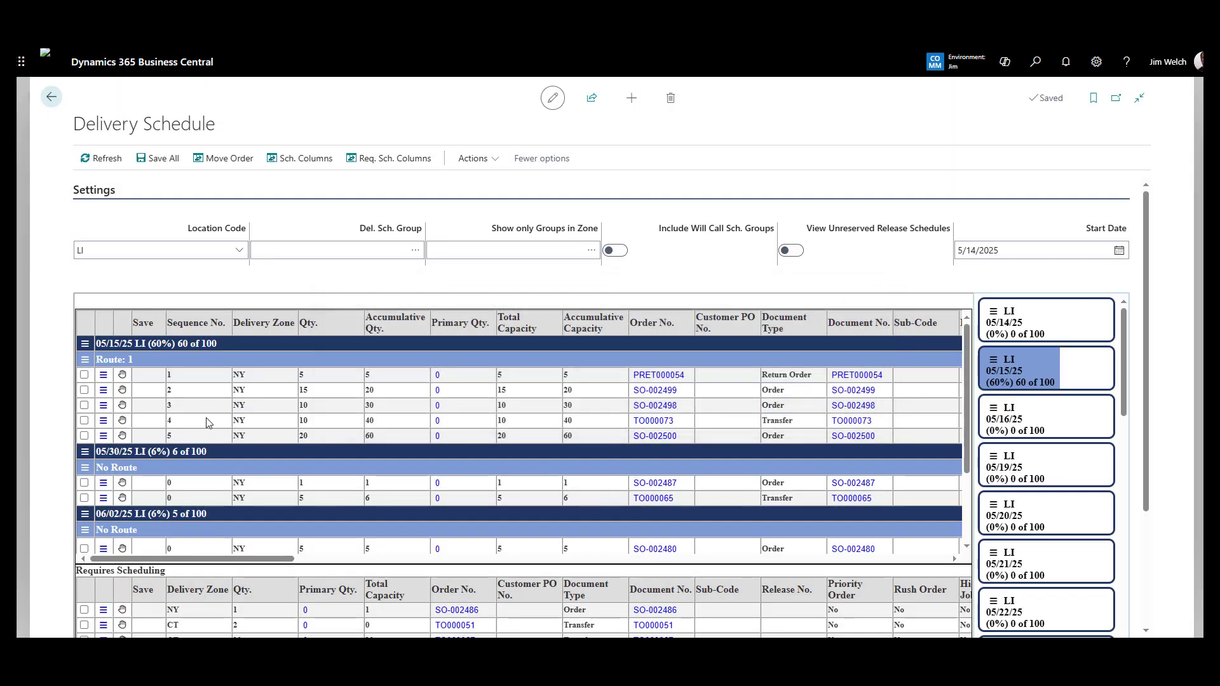
Step: On the map of the 05/15/25 Route 1, renumber current stops 4, 5, 3, 2 and 1 as stops 1 to 5 and accept the order
left_click(85, 360)
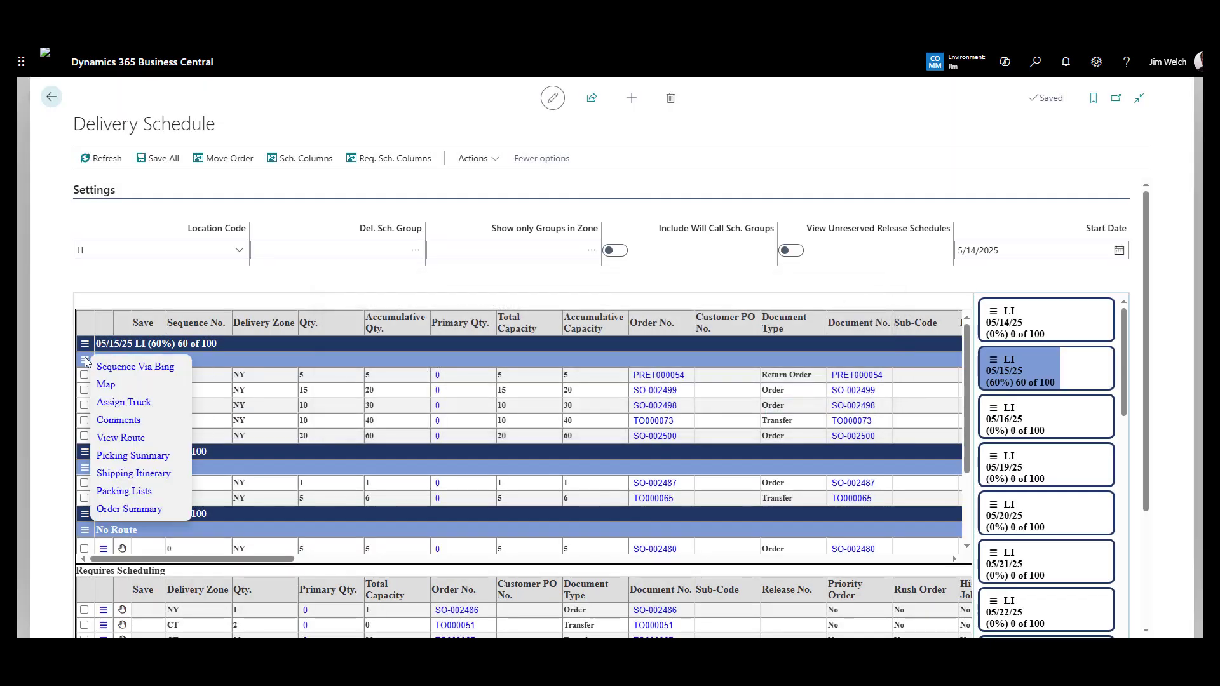
left_click(107, 385)
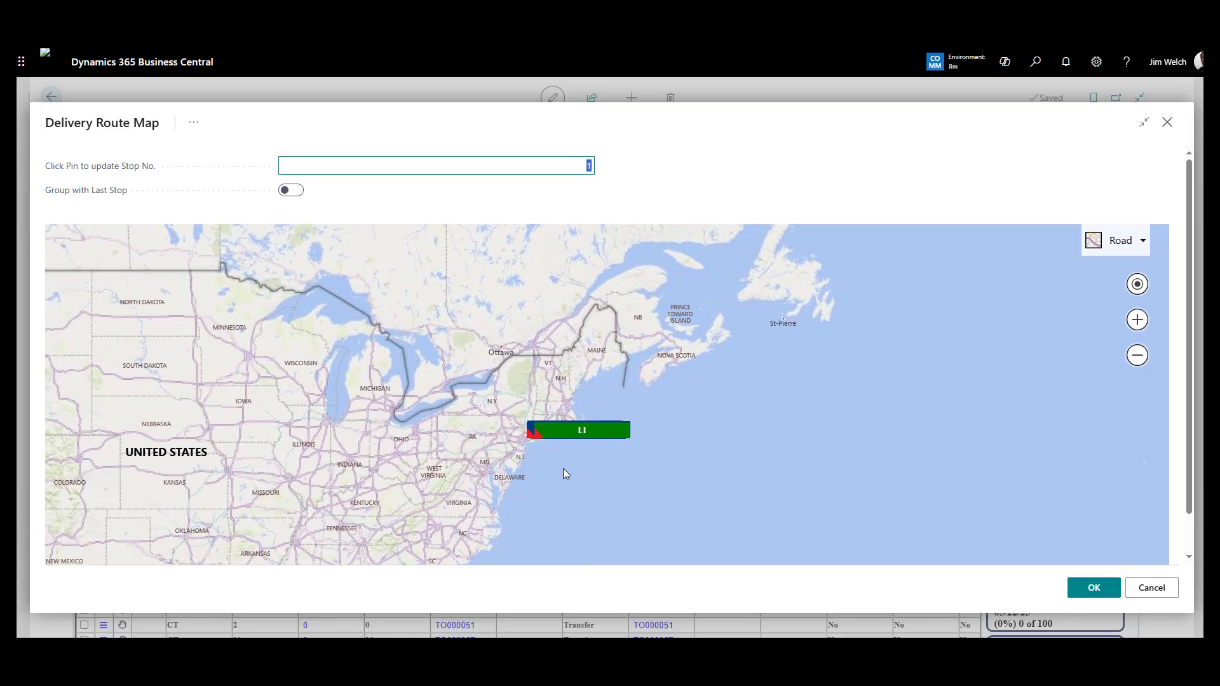
scroll(563, 468, "up", 4)
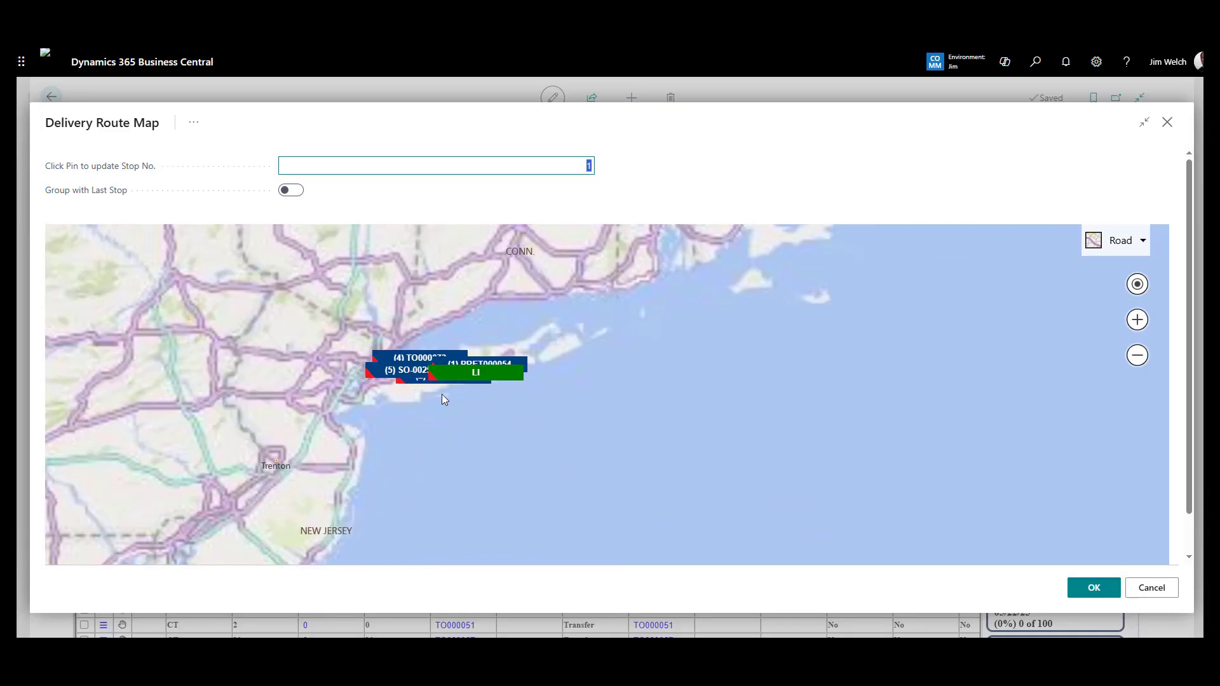
scroll(443, 399, "up", 2)
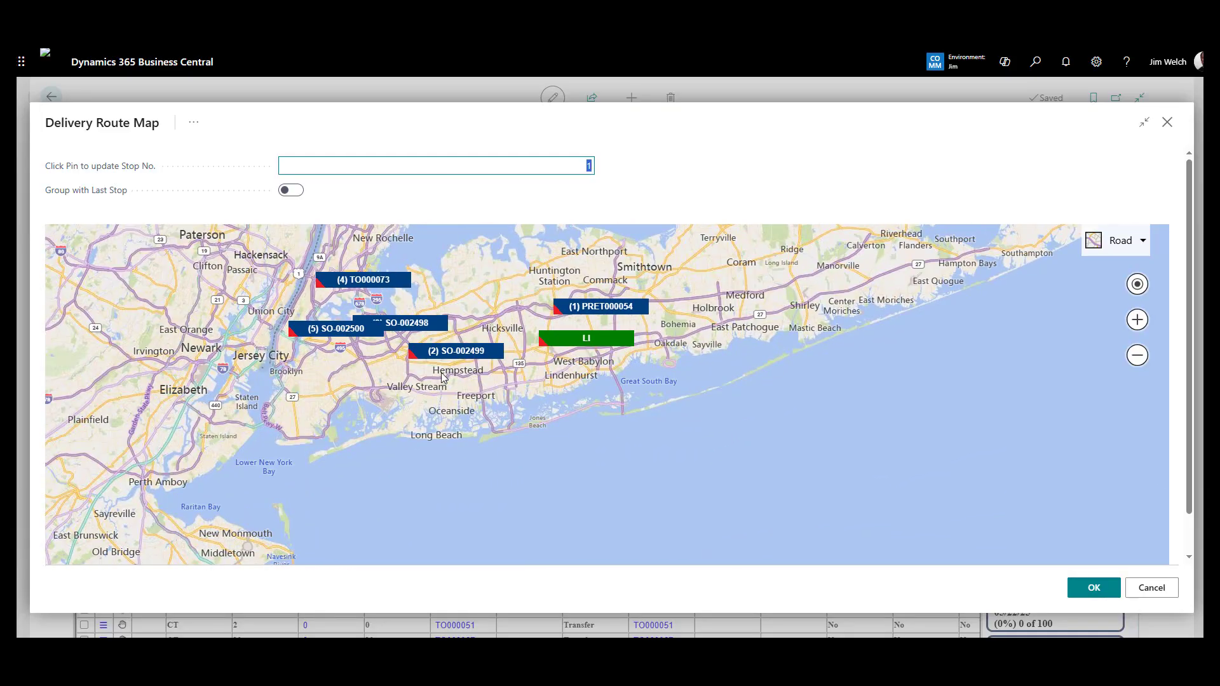
scroll(443, 377, "up", 2)
left_click_drag(443, 377, 563, 502)
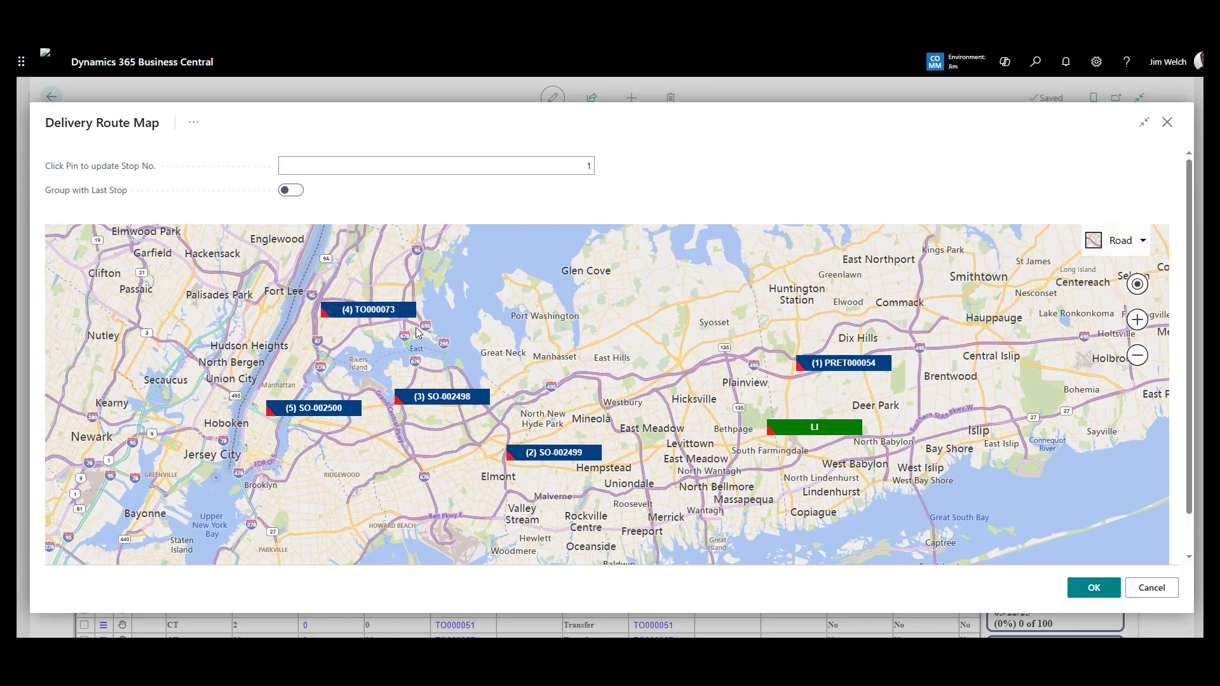
left_click(416, 328)
left_click(349, 410)
left_click(458, 397)
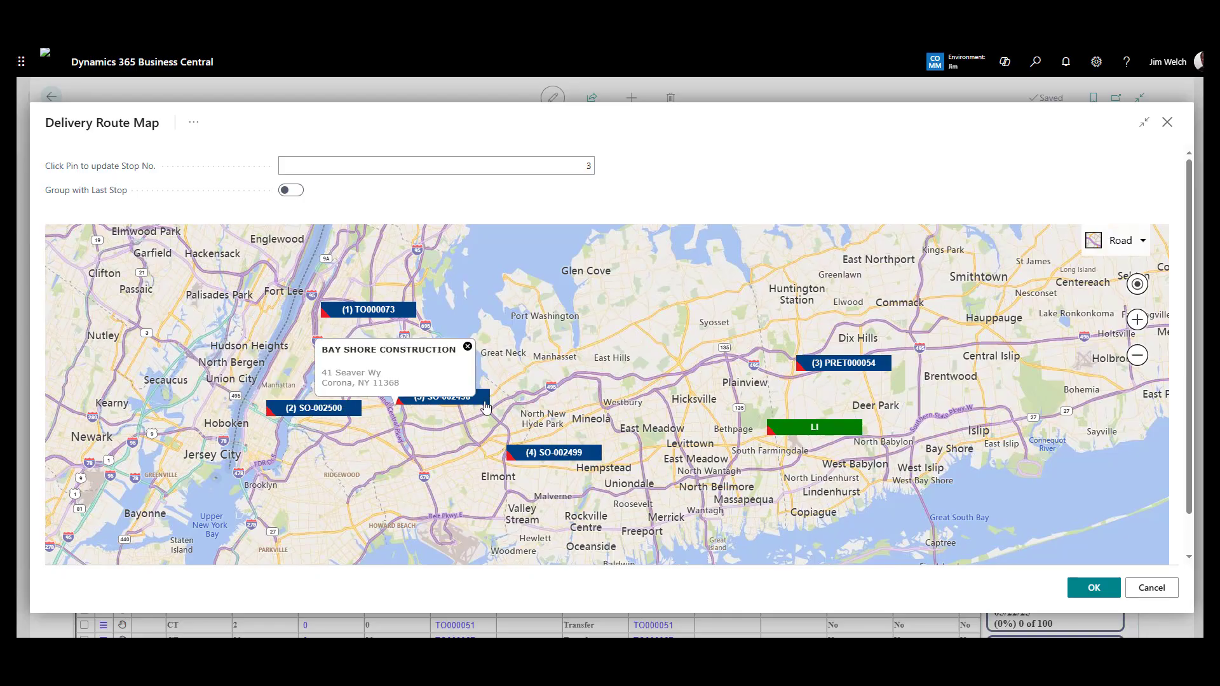
left_click(588, 458)
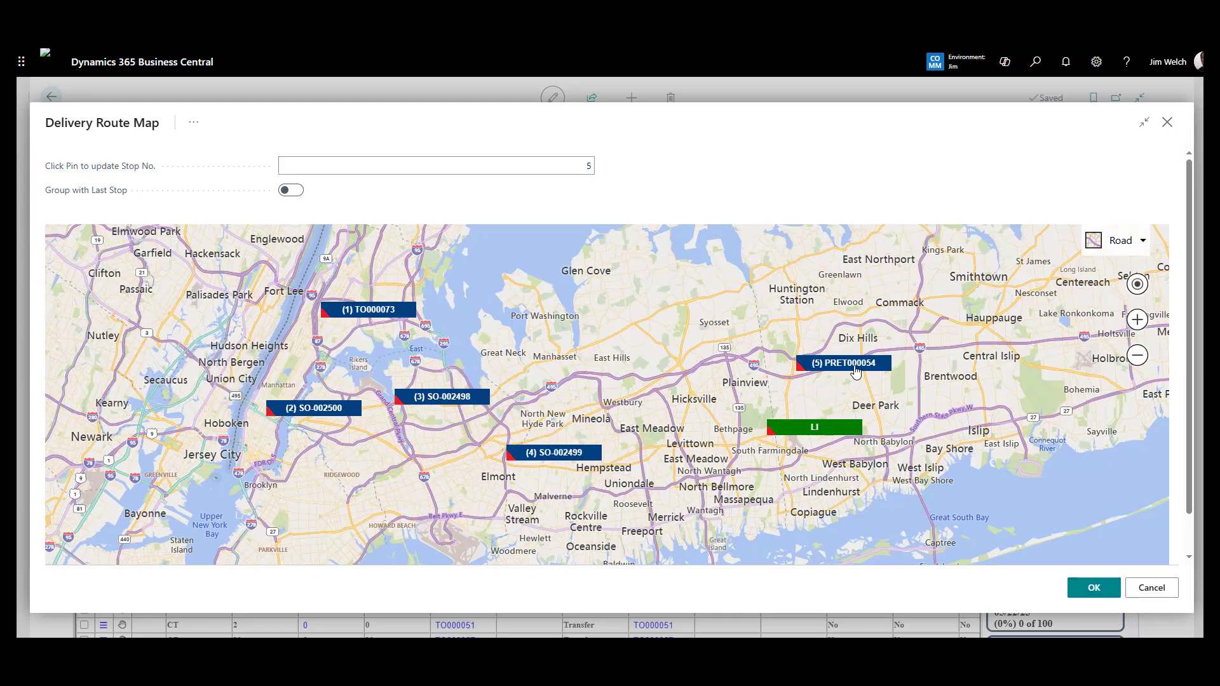
left_click(1093, 587)
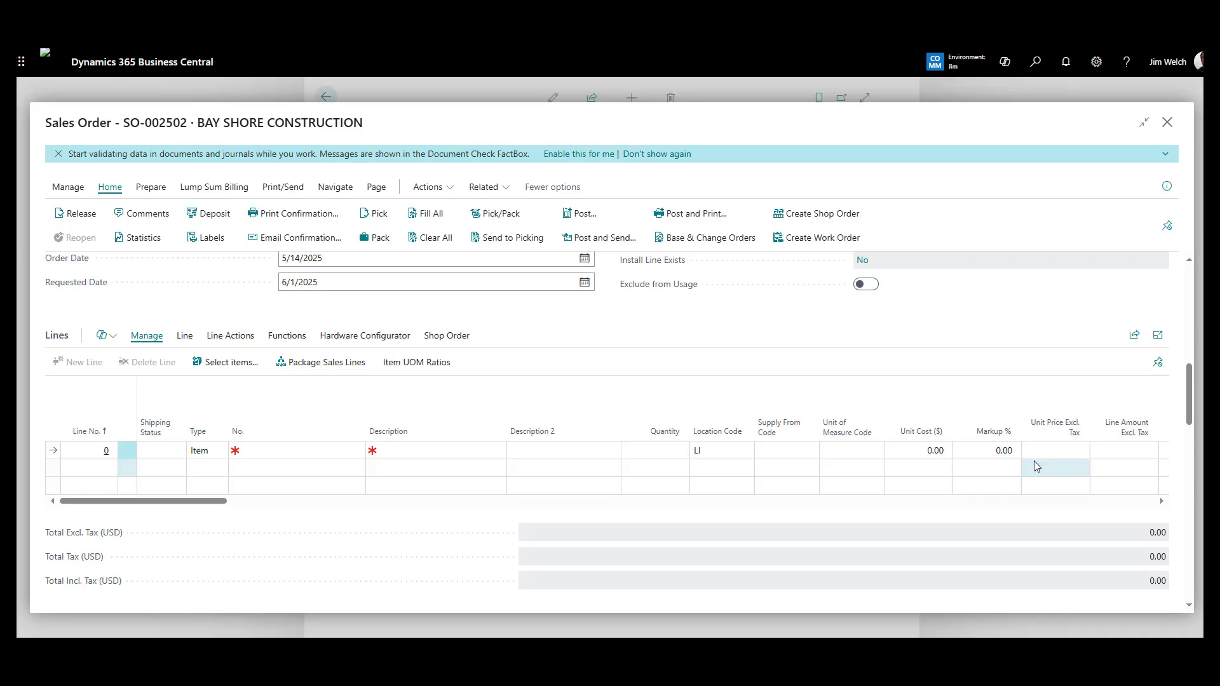
Step: Enter item HMFKDN4786830L on the first line of the Bay Shore Construction sales order
left_click(285, 455)
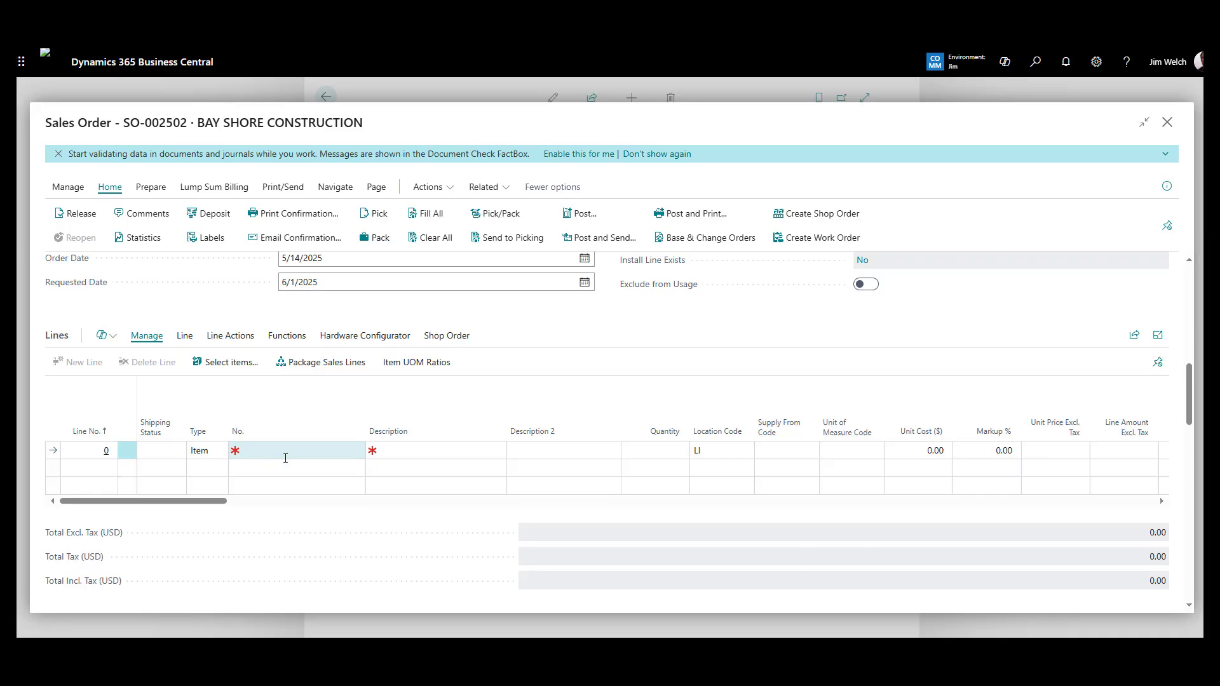
type("HMFKDN4786830L")
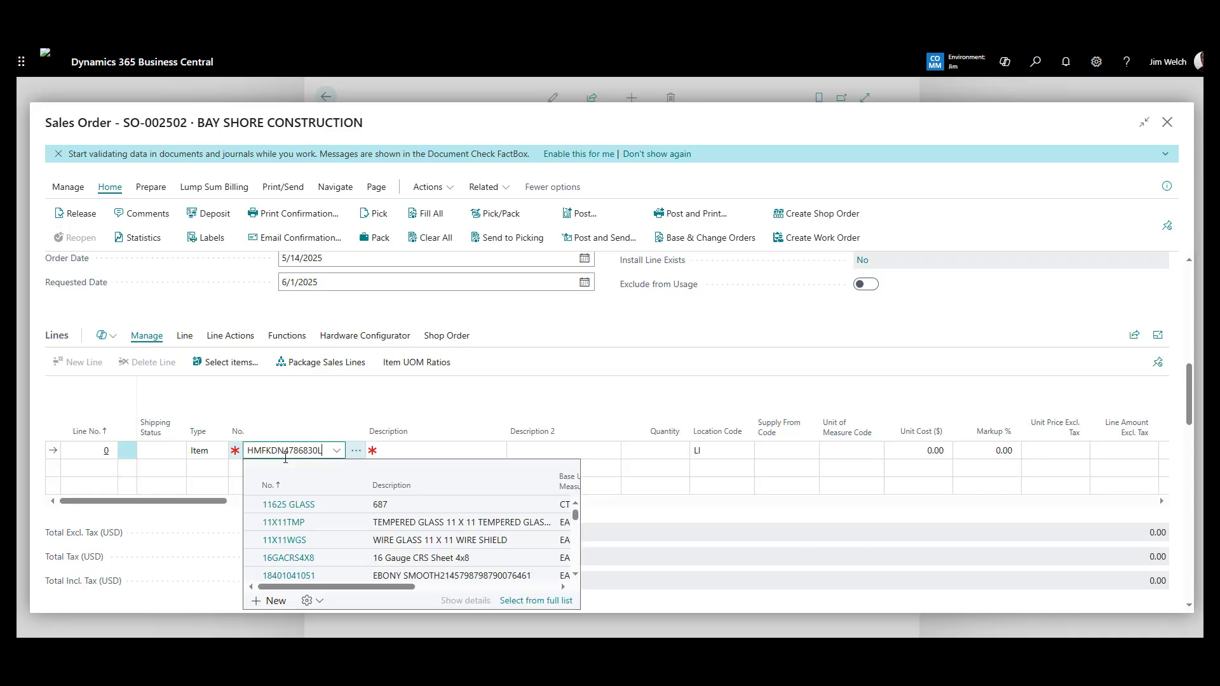
key("Tab")
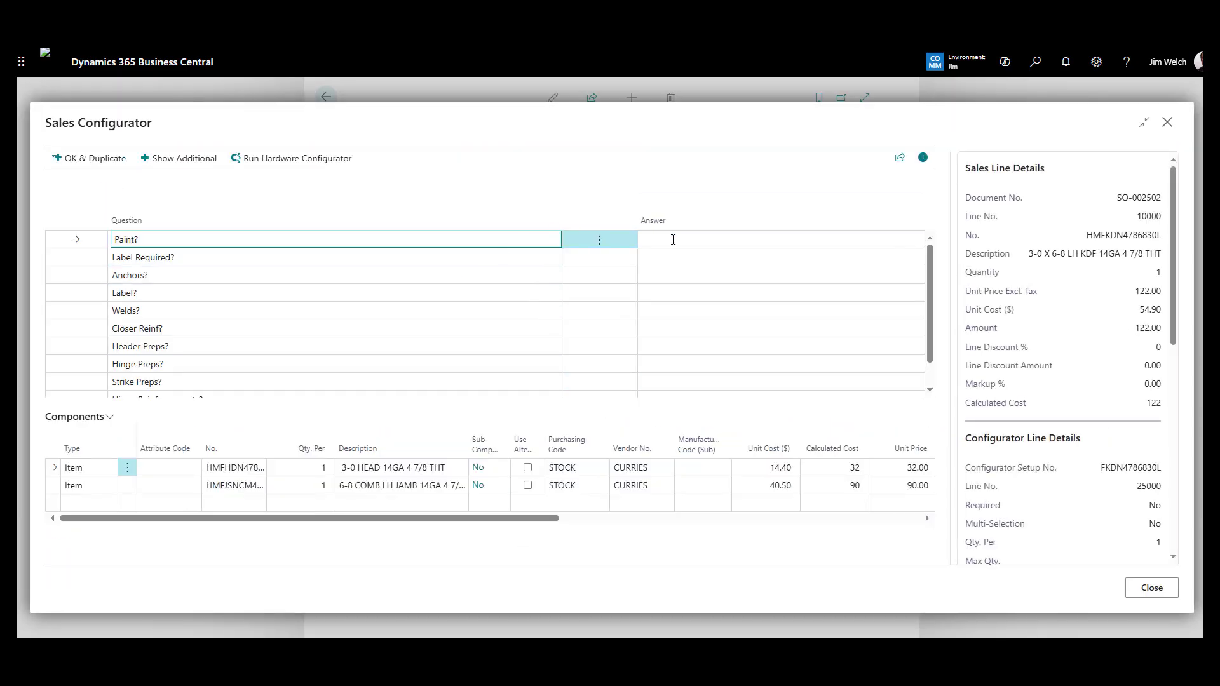
Step: Configure the door frame item with paint answer PAINT - HM and weld answer SW, and close the configurator
left_click(673, 239)
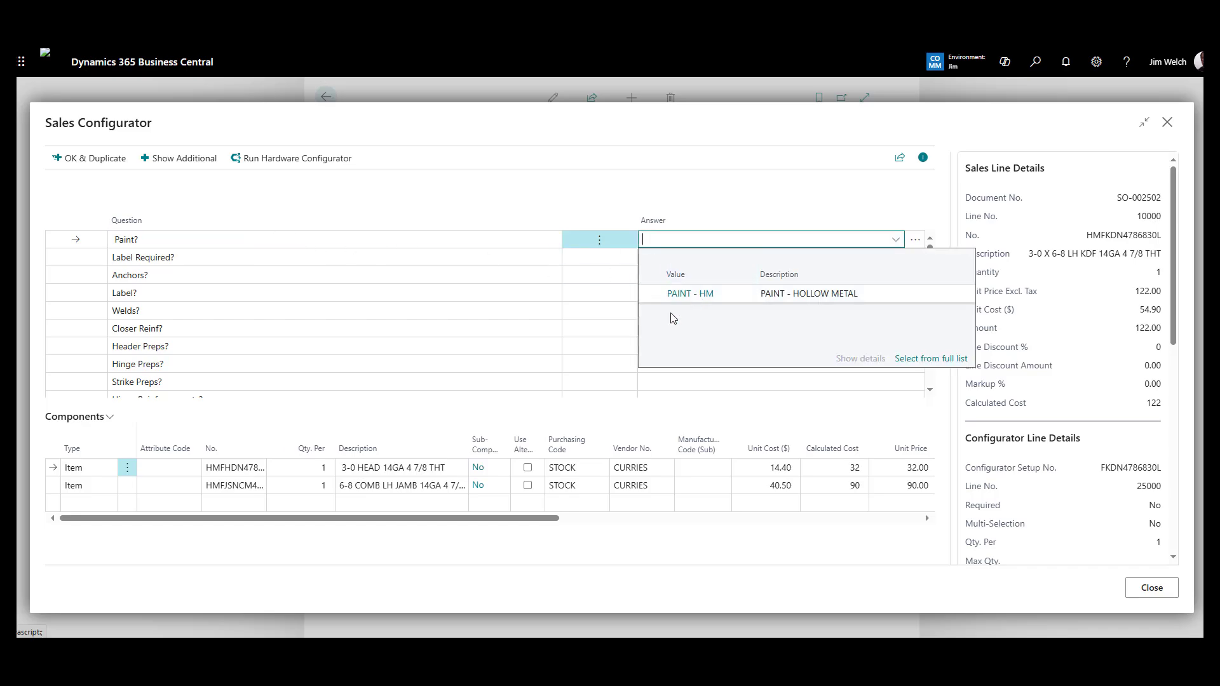
left_click(806, 299)
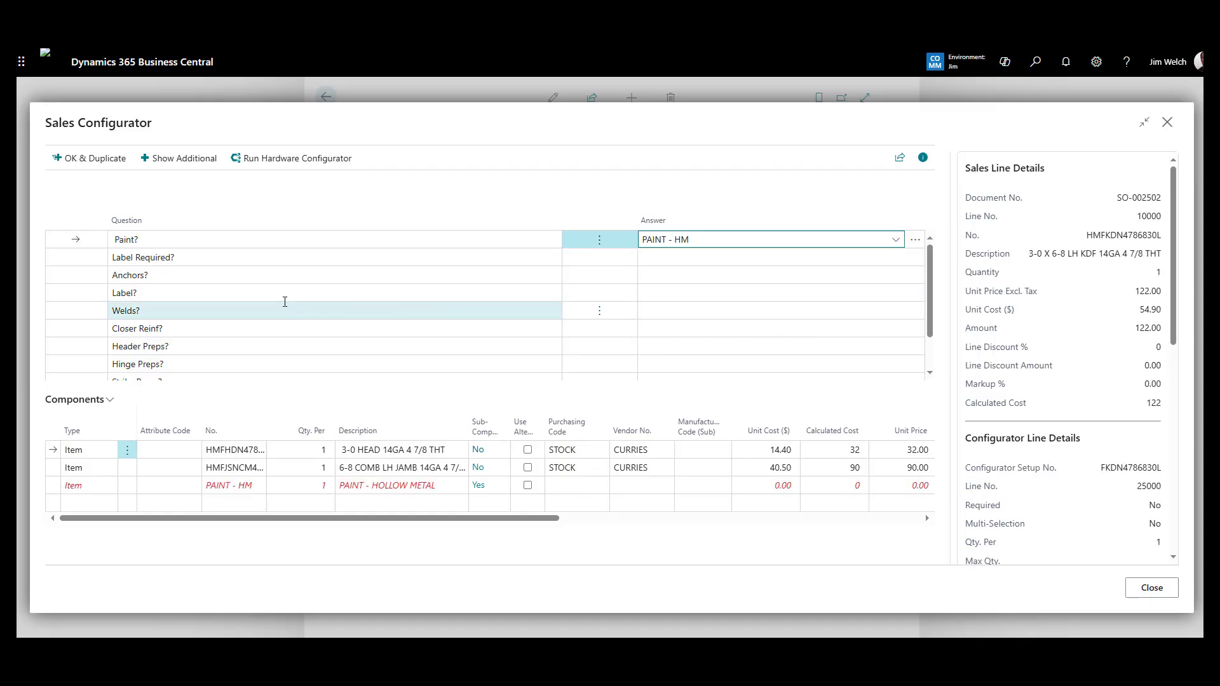
left_click(689, 310)
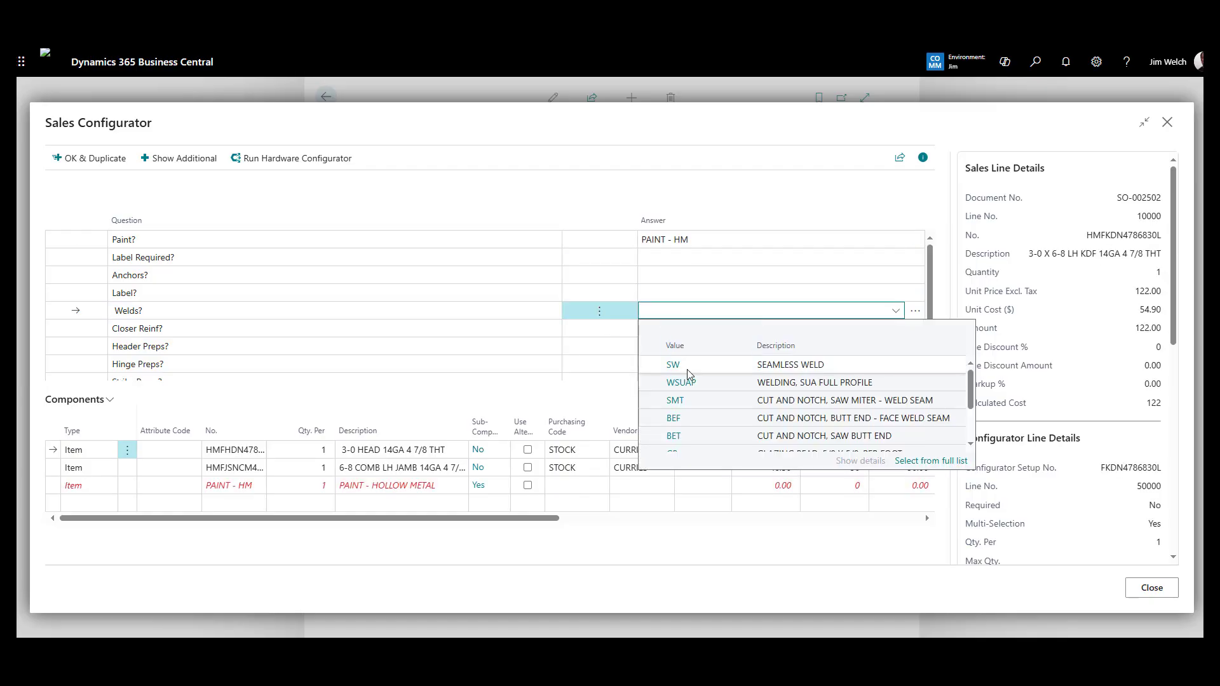
left_click(769, 363)
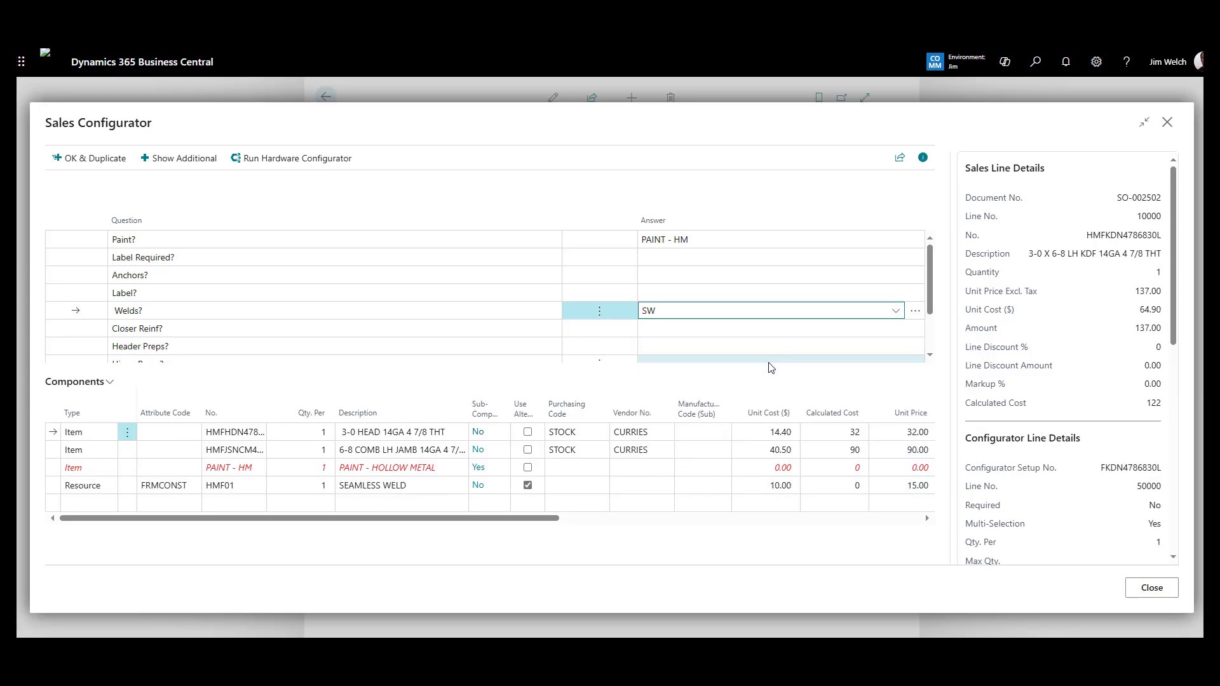
left_click(1169, 594)
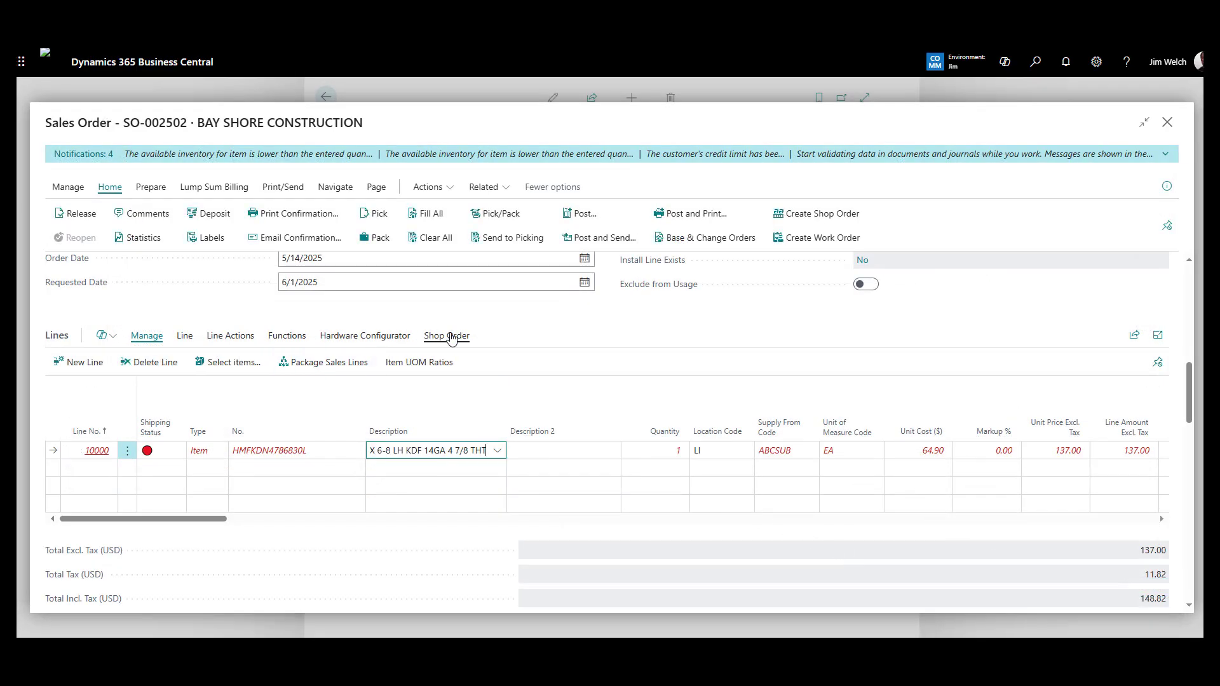
Step: Open the sales line's components and assign material services for the PAINT - HM work code without component filters
left_click(451, 337)
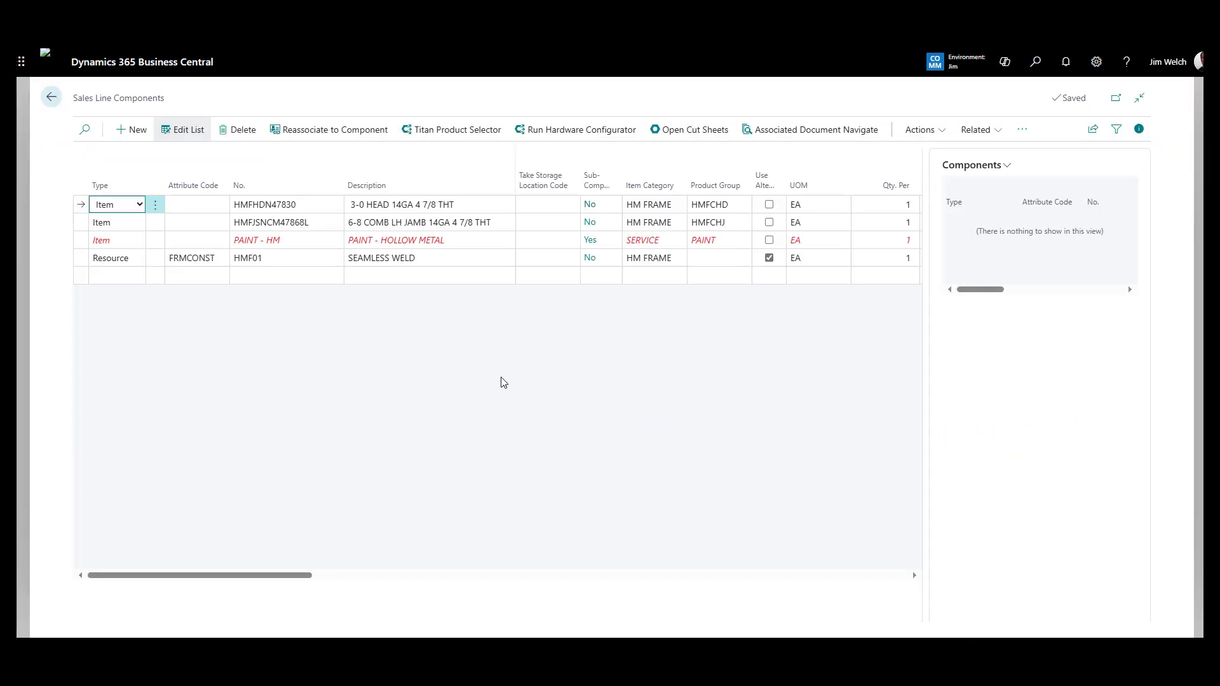
left_click(457, 240)
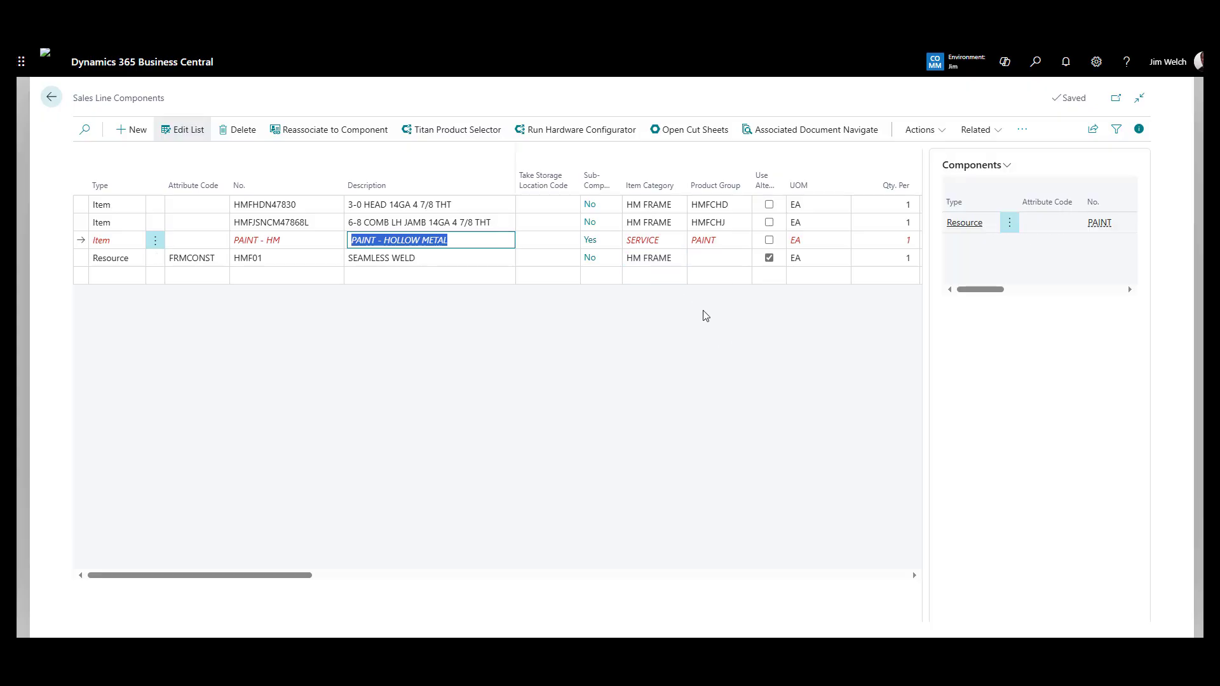
left_click(922, 130)
mouse_move(906, 153)
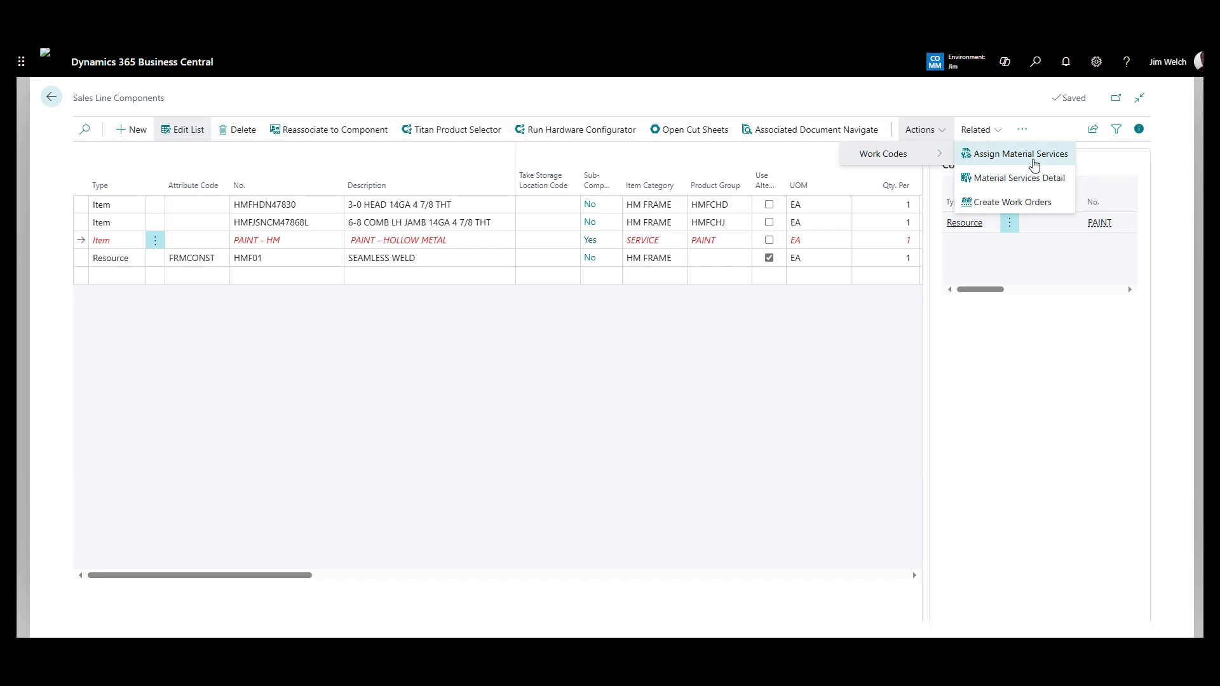
left_click(1034, 163)
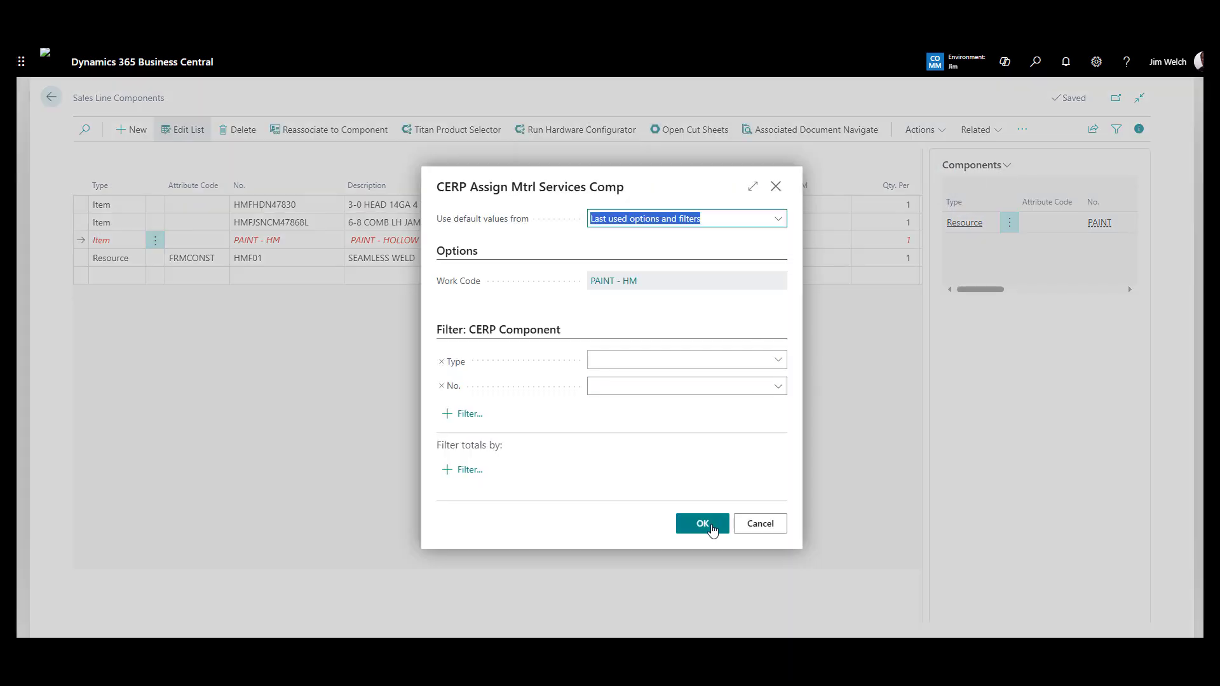
left_click(702, 524)
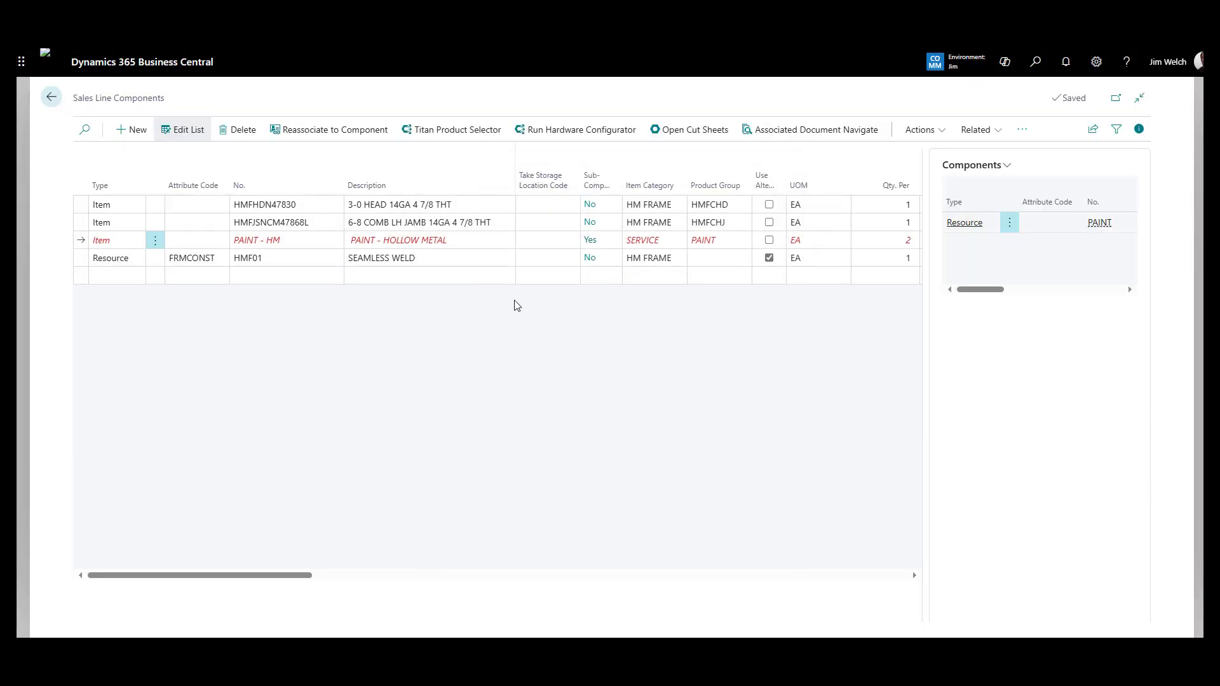
Step: Open the material services detail of the PAINT - HM component to examine the assigned items and planned times
left_click(919, 129)
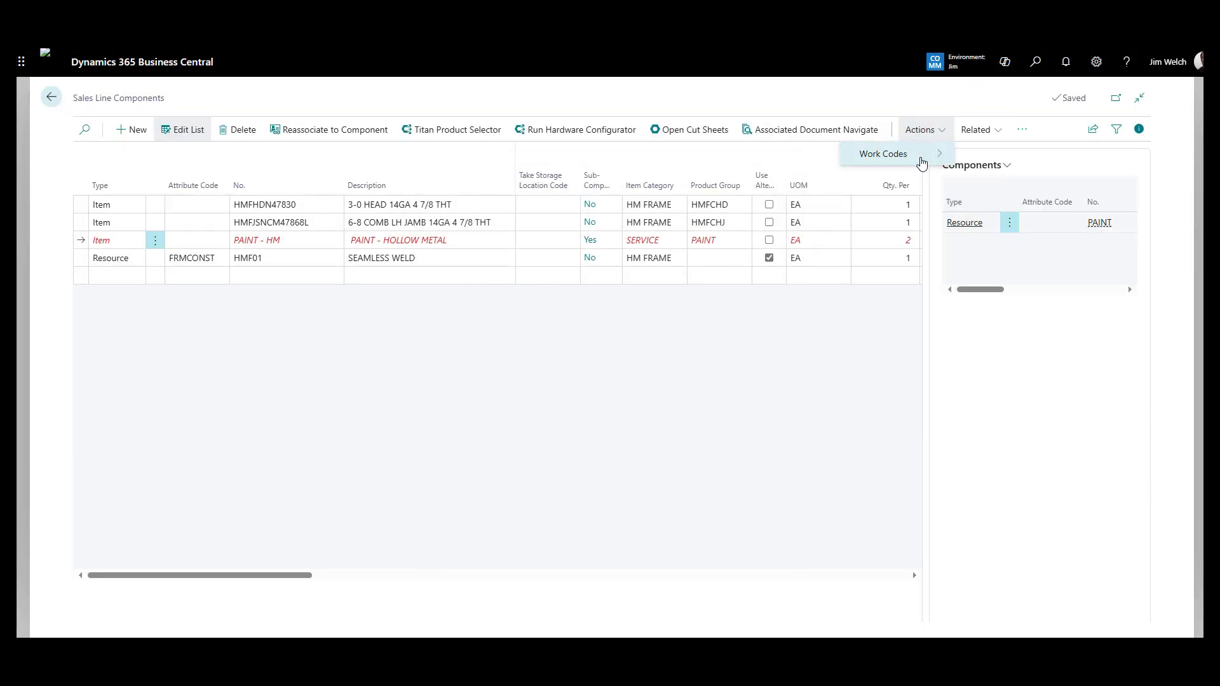
left_click(919, 158)
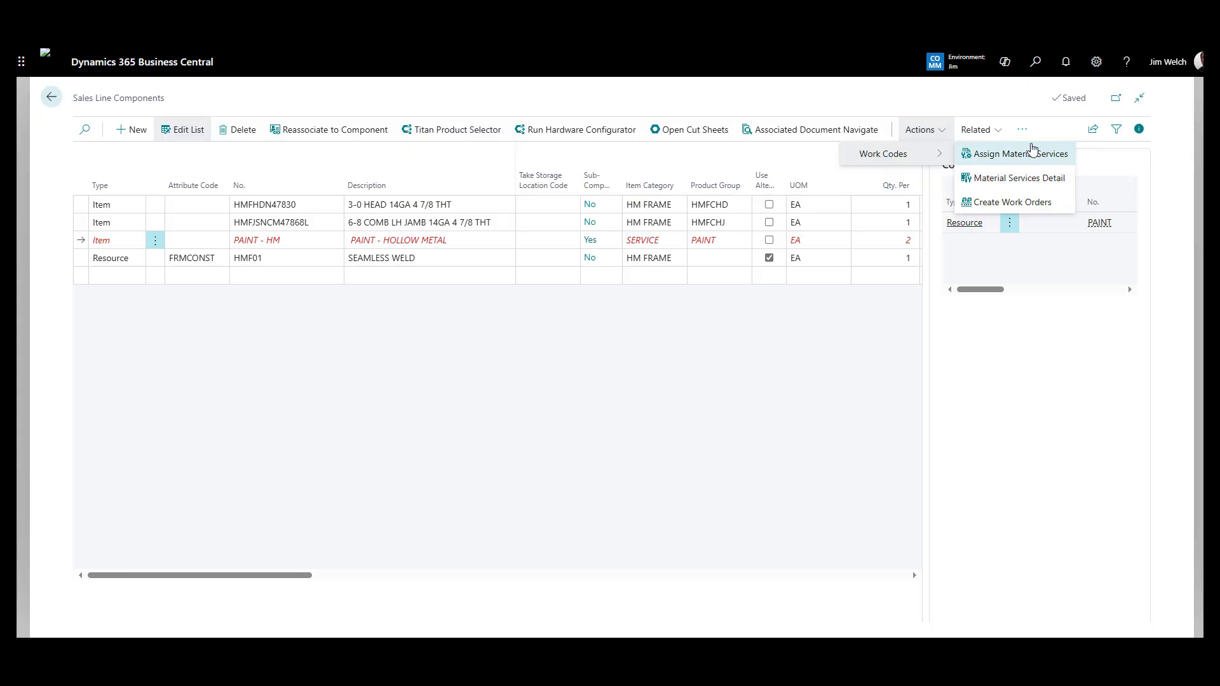
left_click(1011, 180)
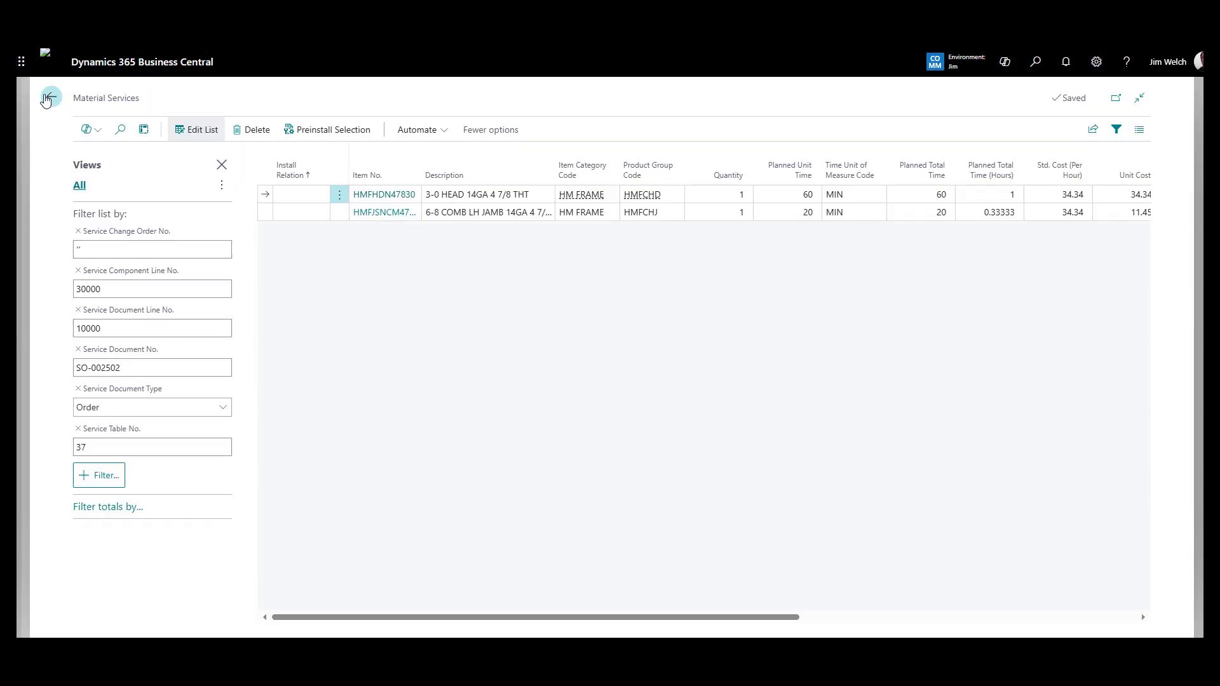
Step: Return to the sales line components and create a work order for the PAINT - HM component
left_click(51, 97)
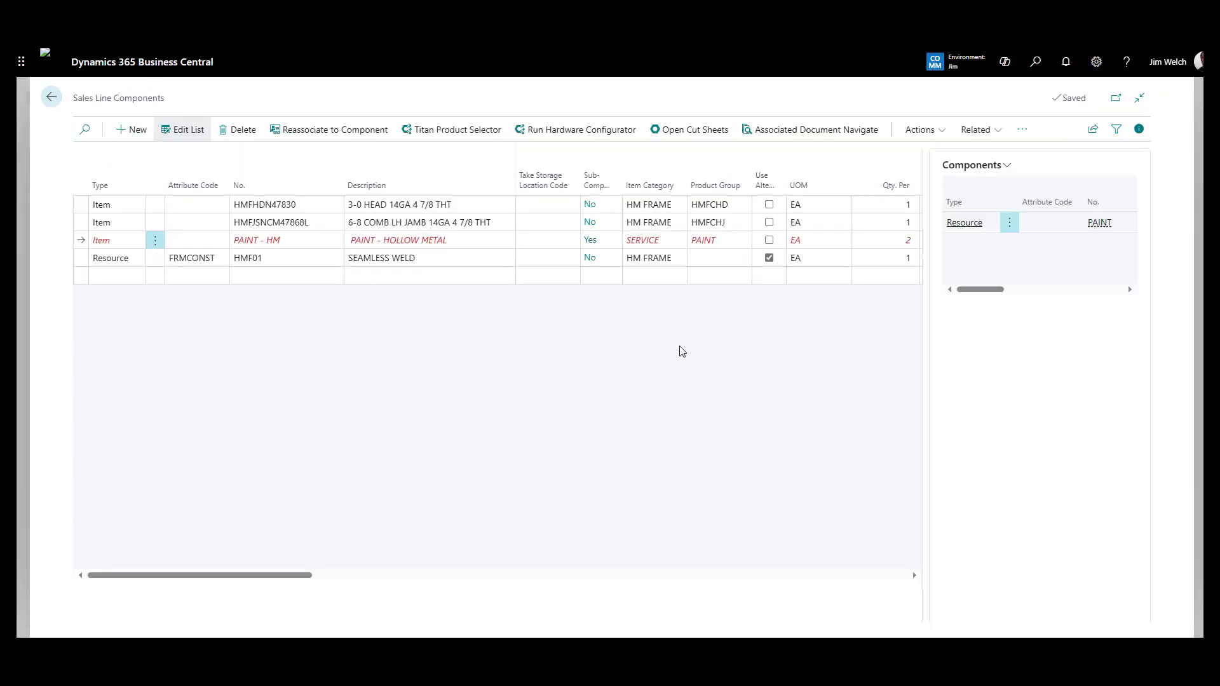
left_click(437, 242)
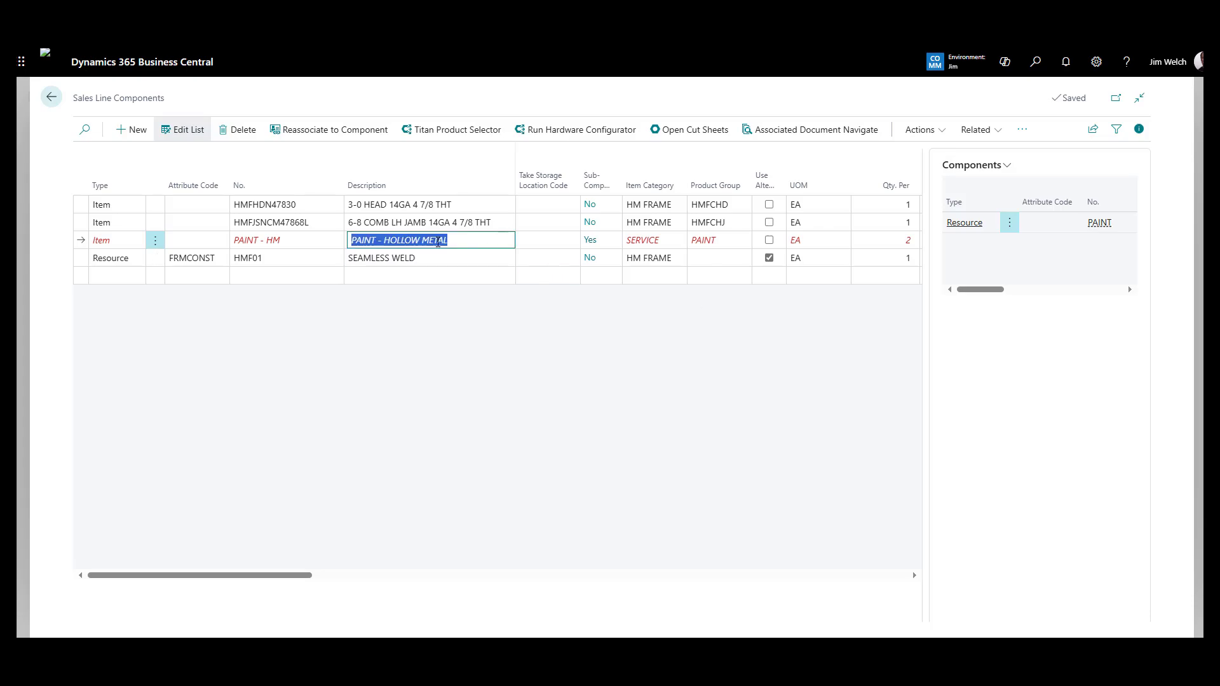
left_click(919, 130)
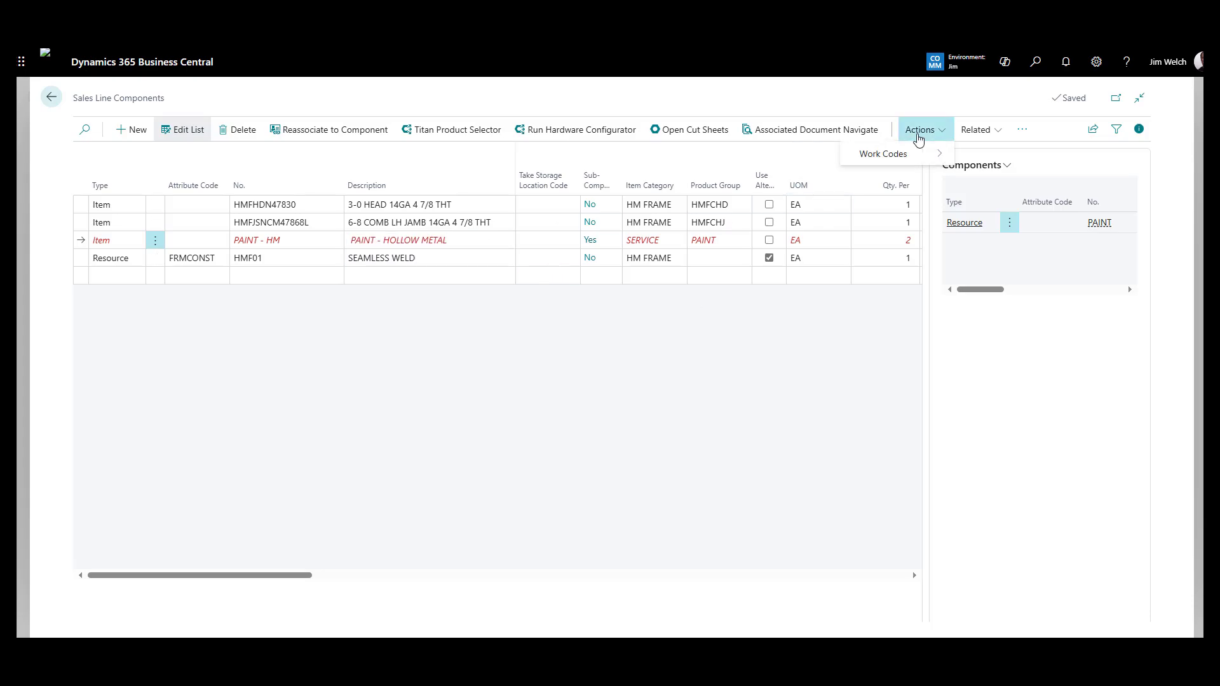
mouse_move(907, 163)
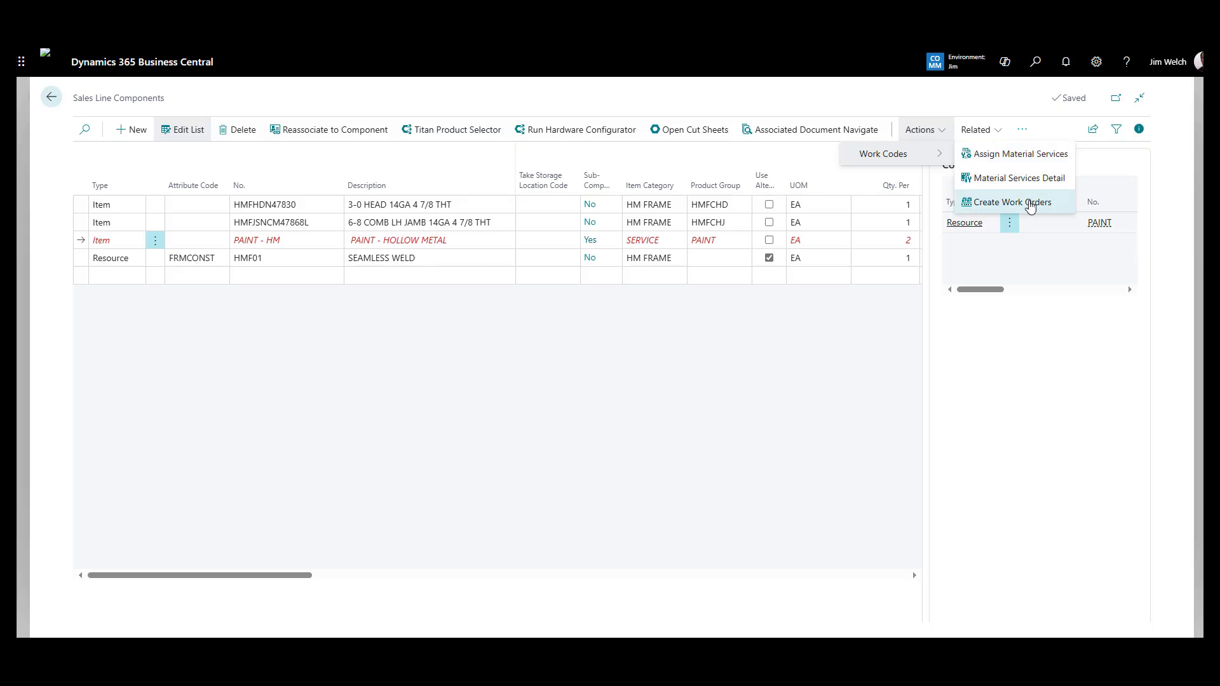
left_click(1031, 203)
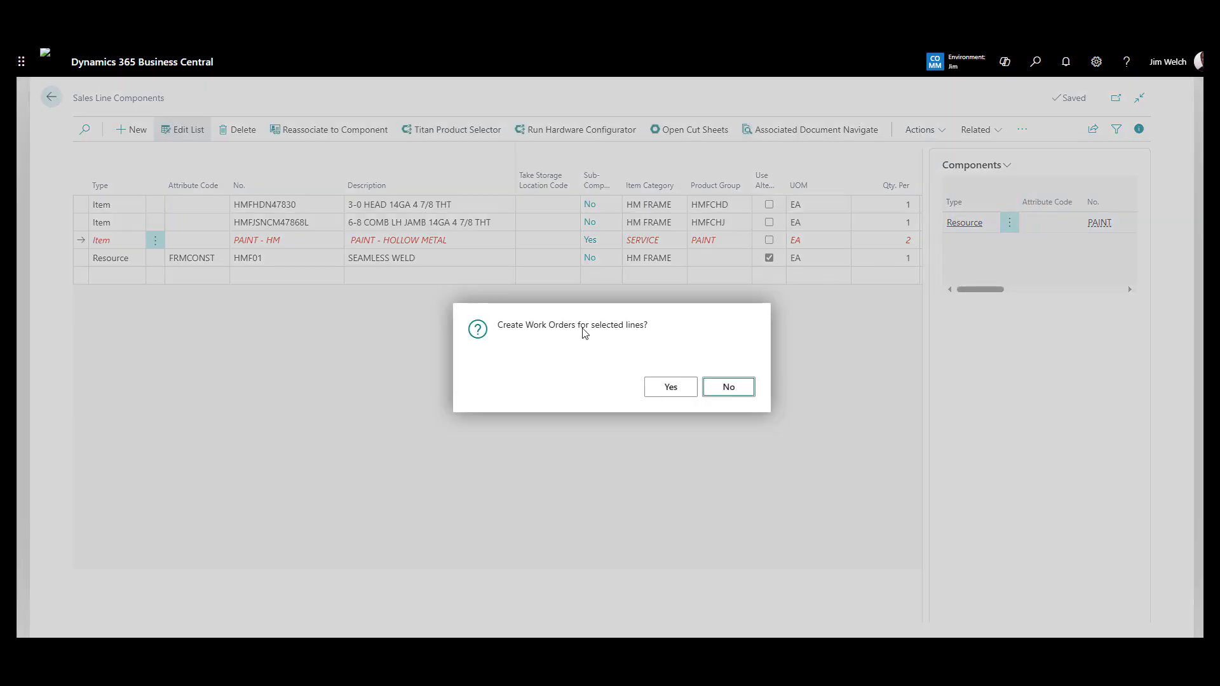
left_click(675, 391)
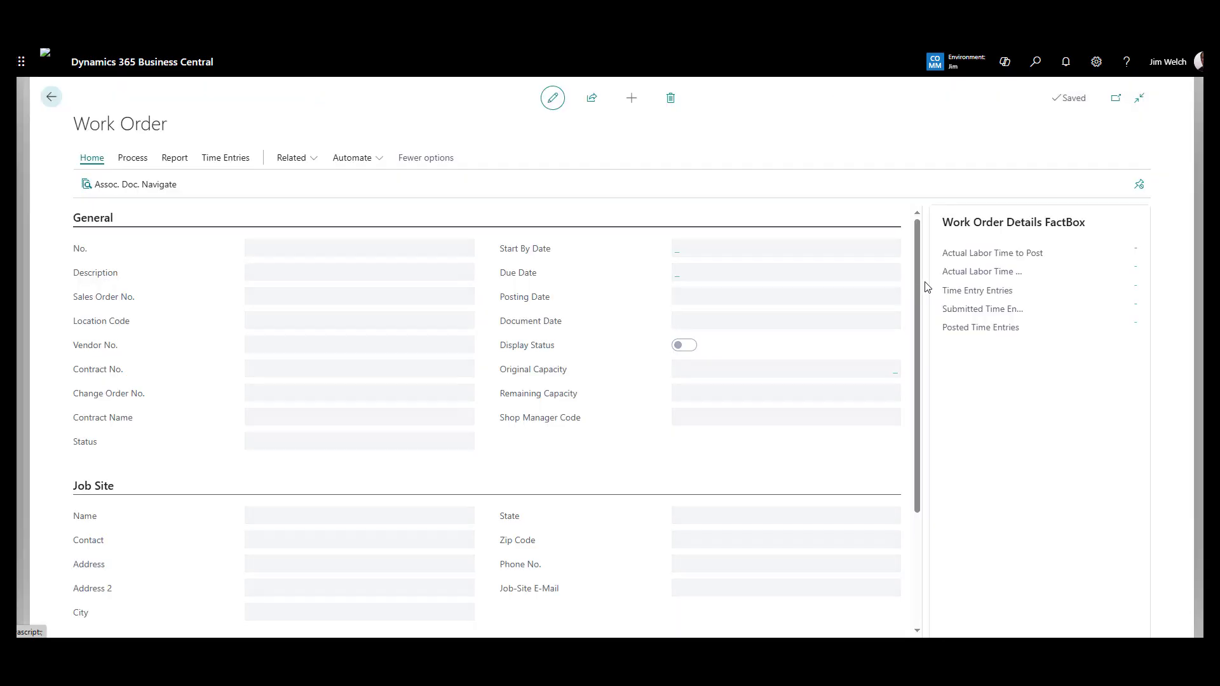
Step: Examine the new work order's PAINT - HM line and its material services
left_click_drag(917, 277, 921, 400)
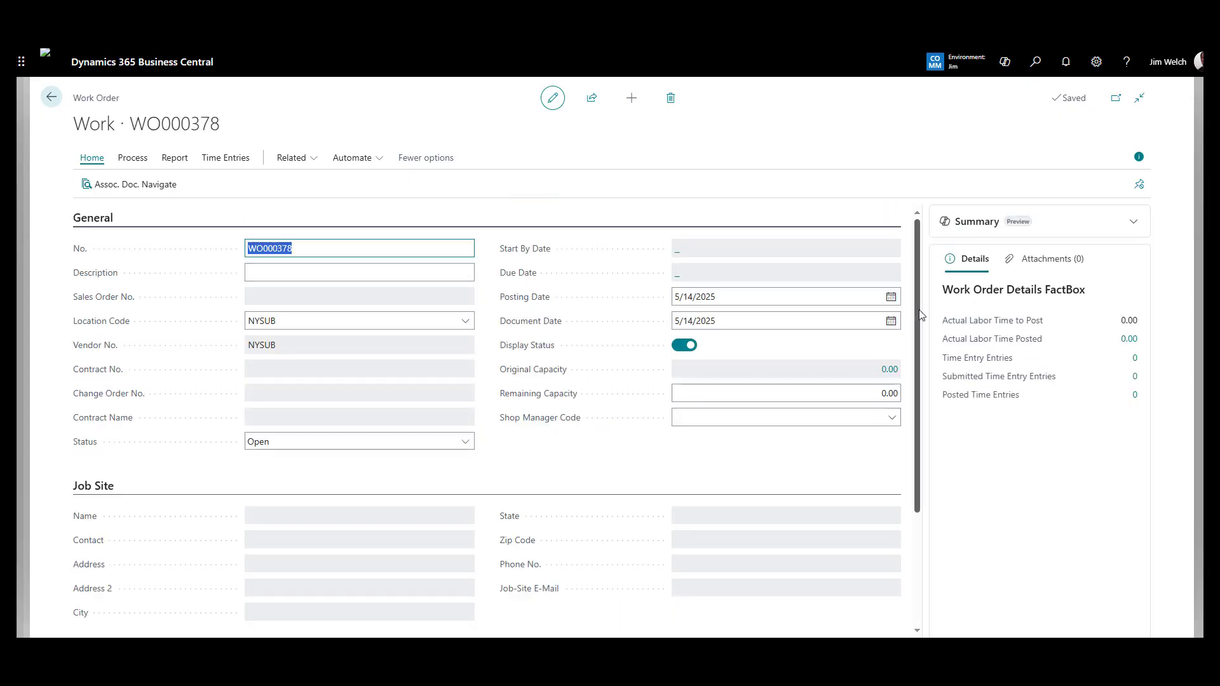
left_click_drag(917, 363, 865, 477)
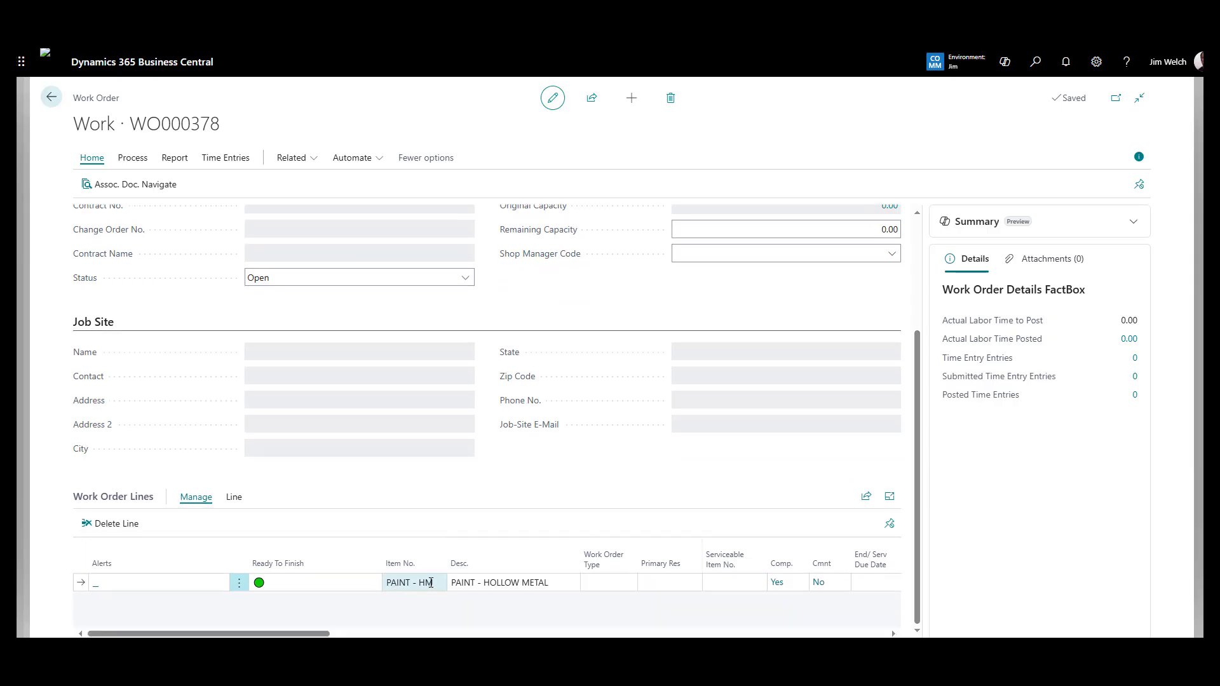
left_click(235, 500)
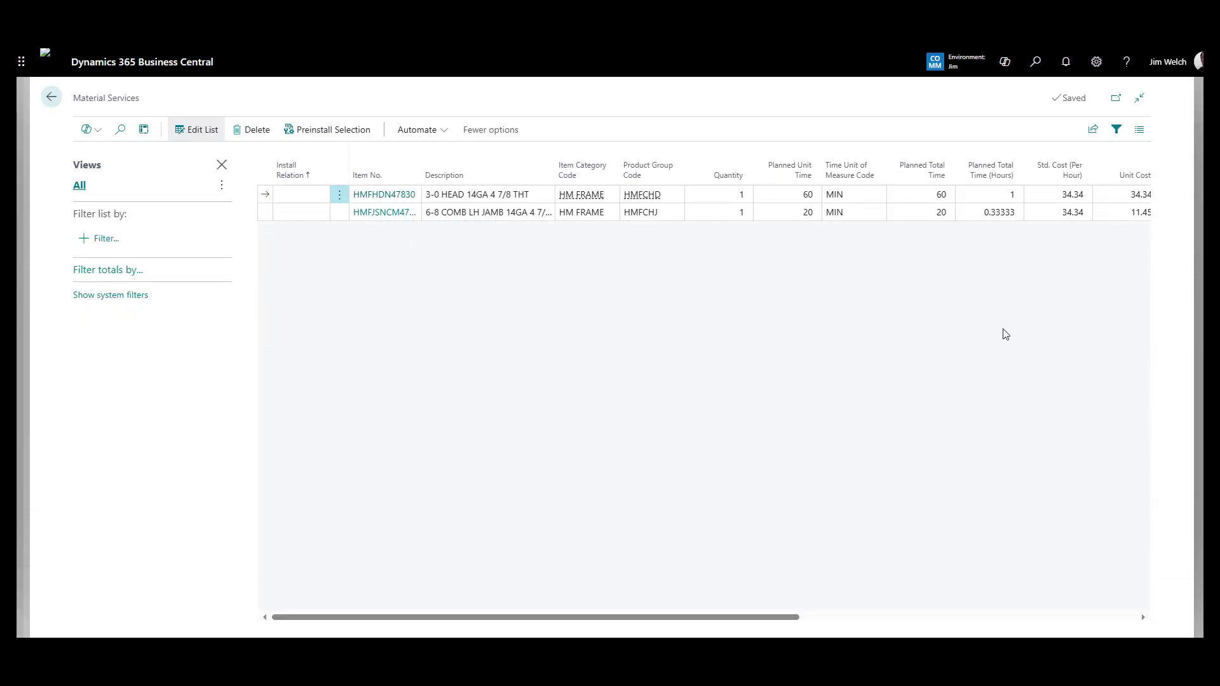
left_click(51, 97)
Step: Open the location card for the work order's NYSUB location to check its vendor and address
left_click_drag(916, 386, 940, 240)
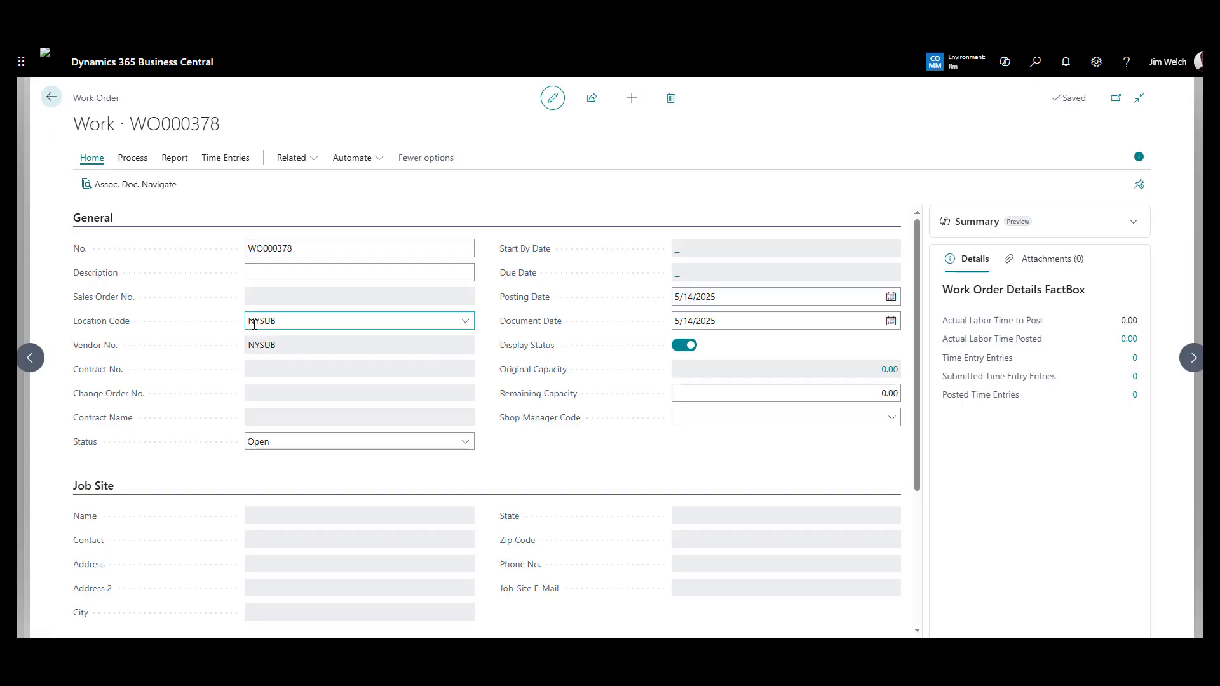
left_click(465, 321)
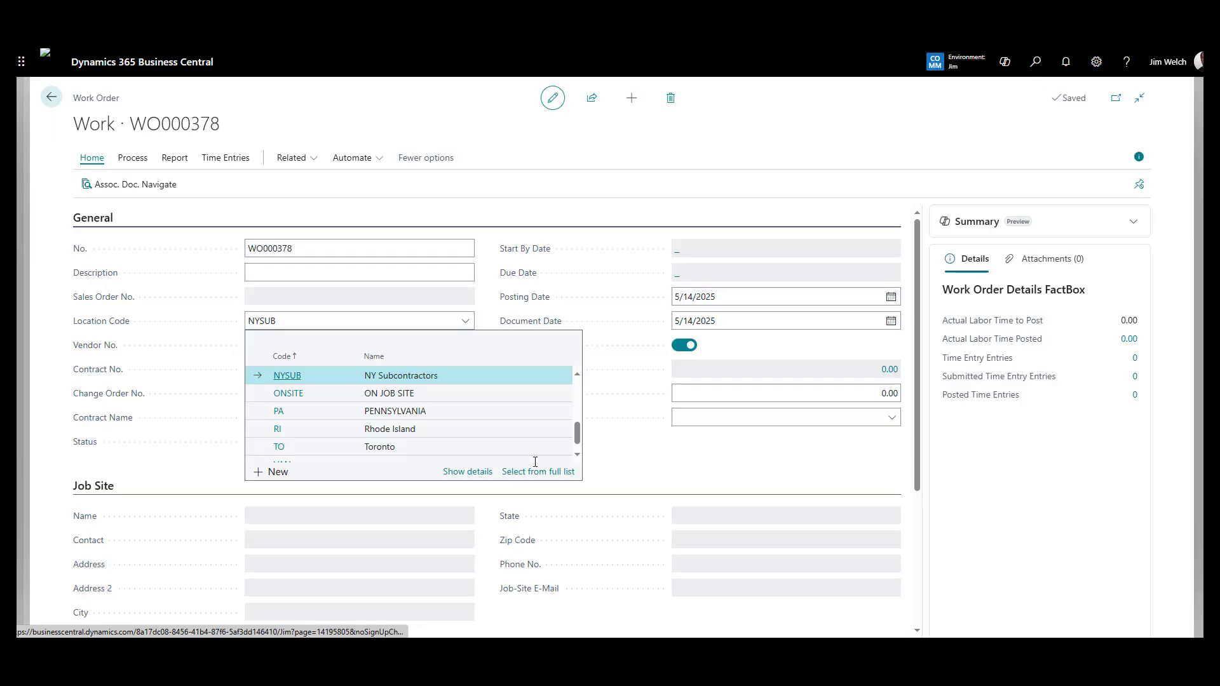
left_click(470, 472)
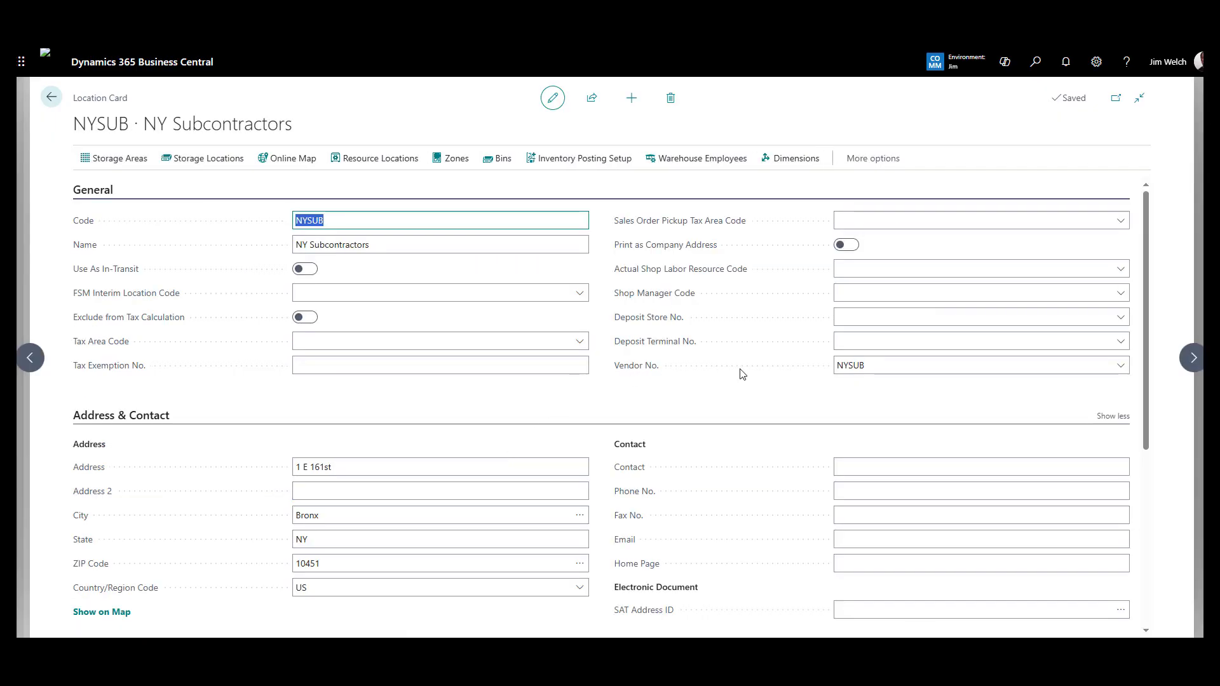
left_click(49, 98)
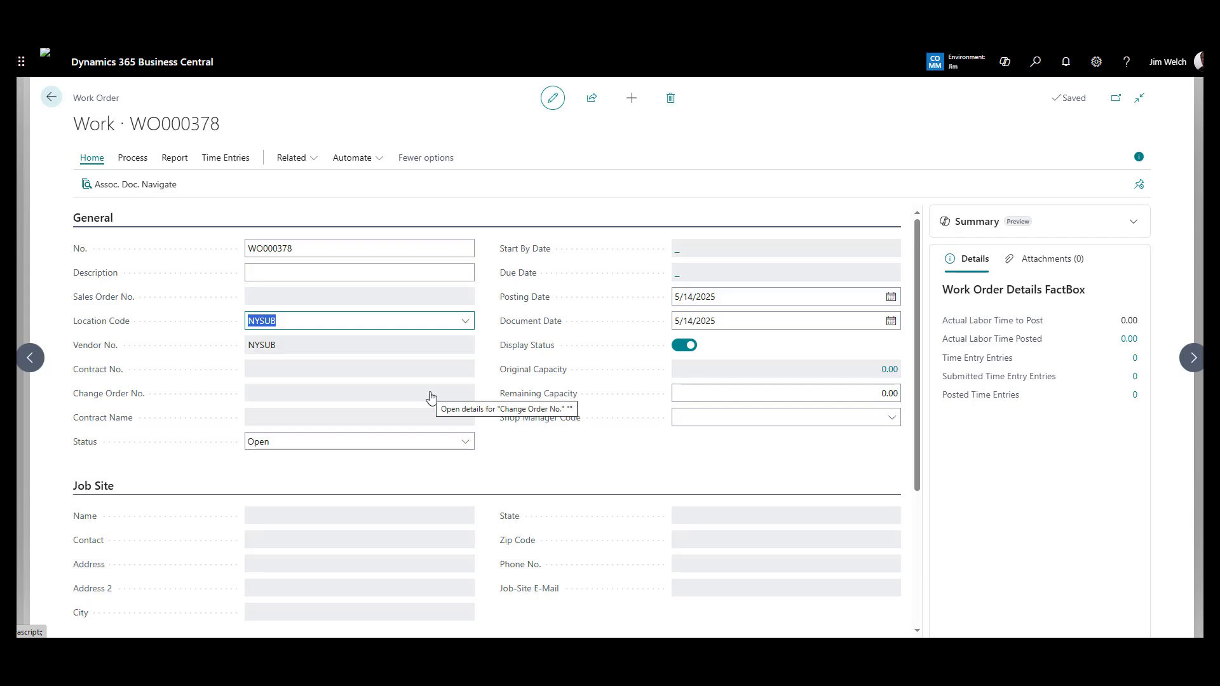
Step: Return to the sales line components and check the supply from code on the PAINT - HM component
left_click(53, 102)
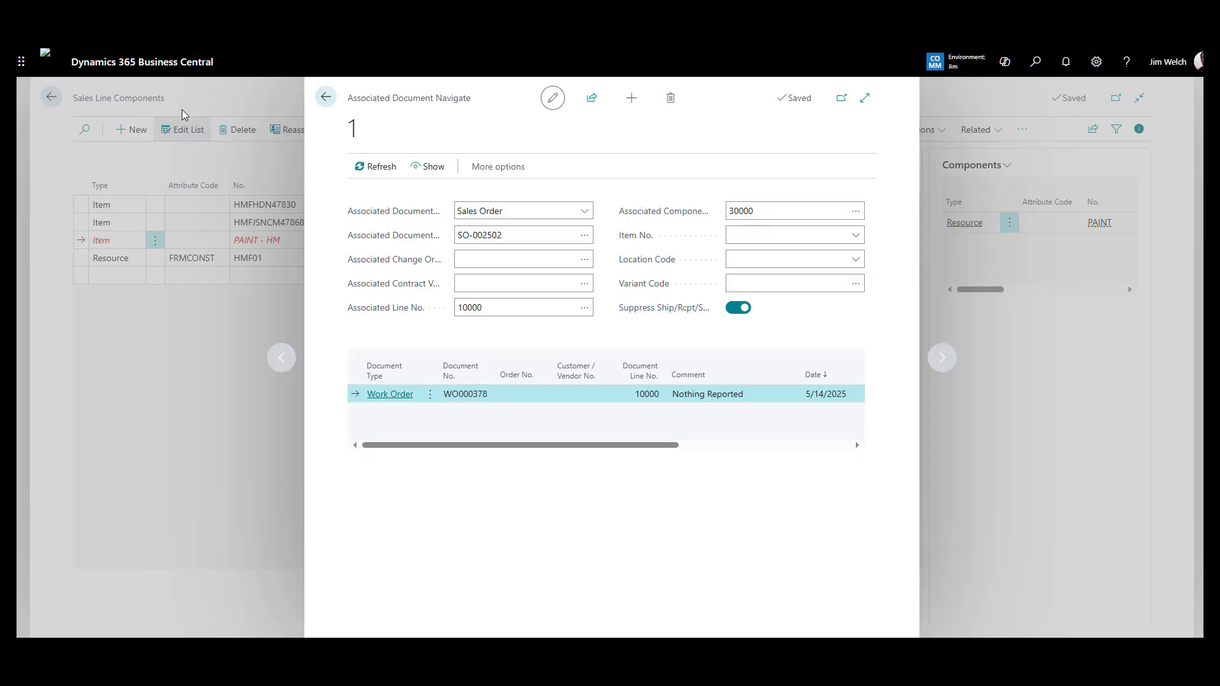
left_click(327, 99)
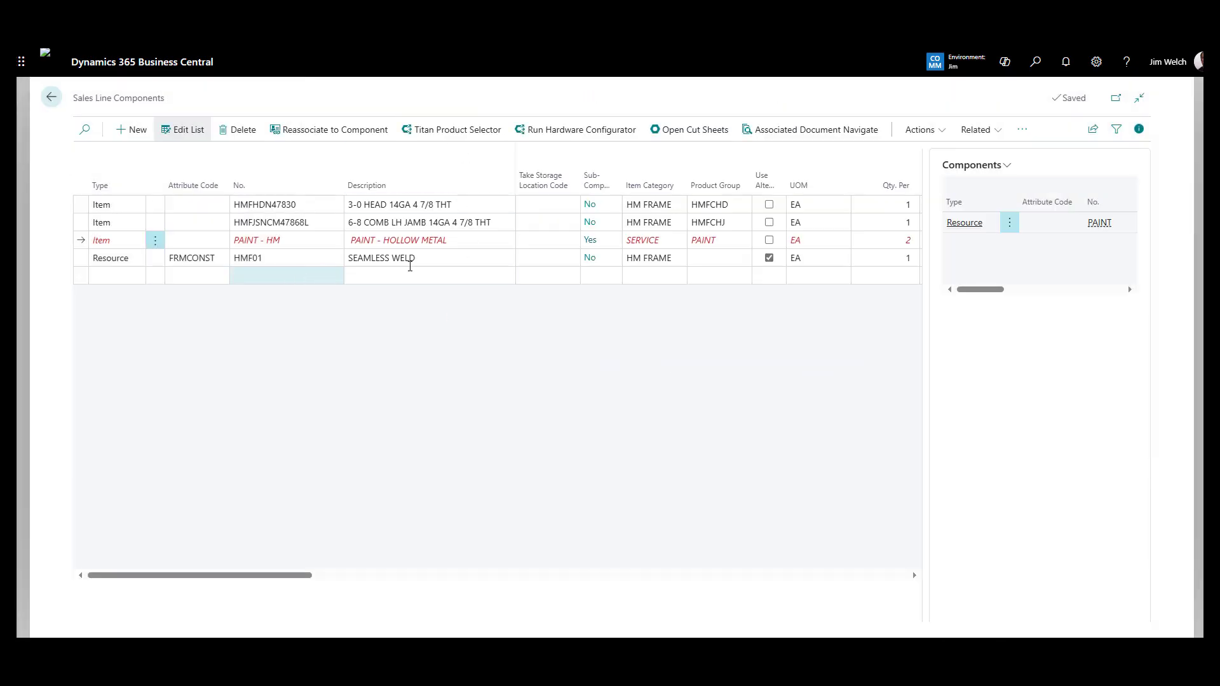
left_click(395, 244)
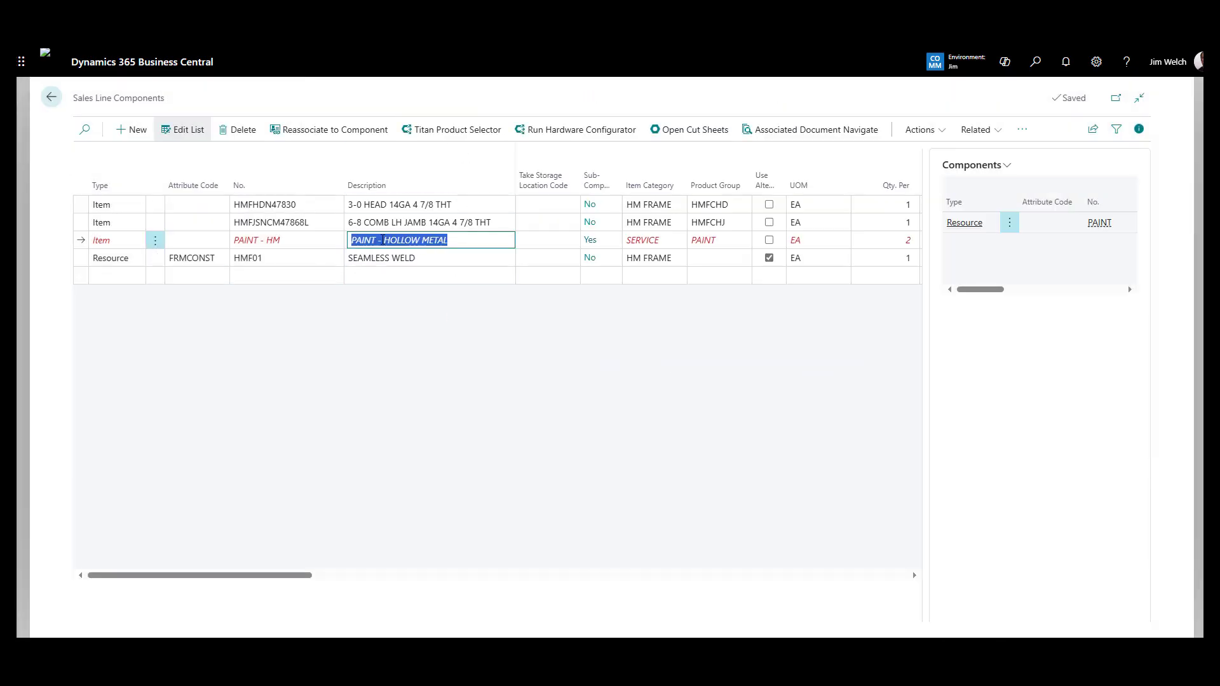
left_click_drag(299, 578, 872, 561)
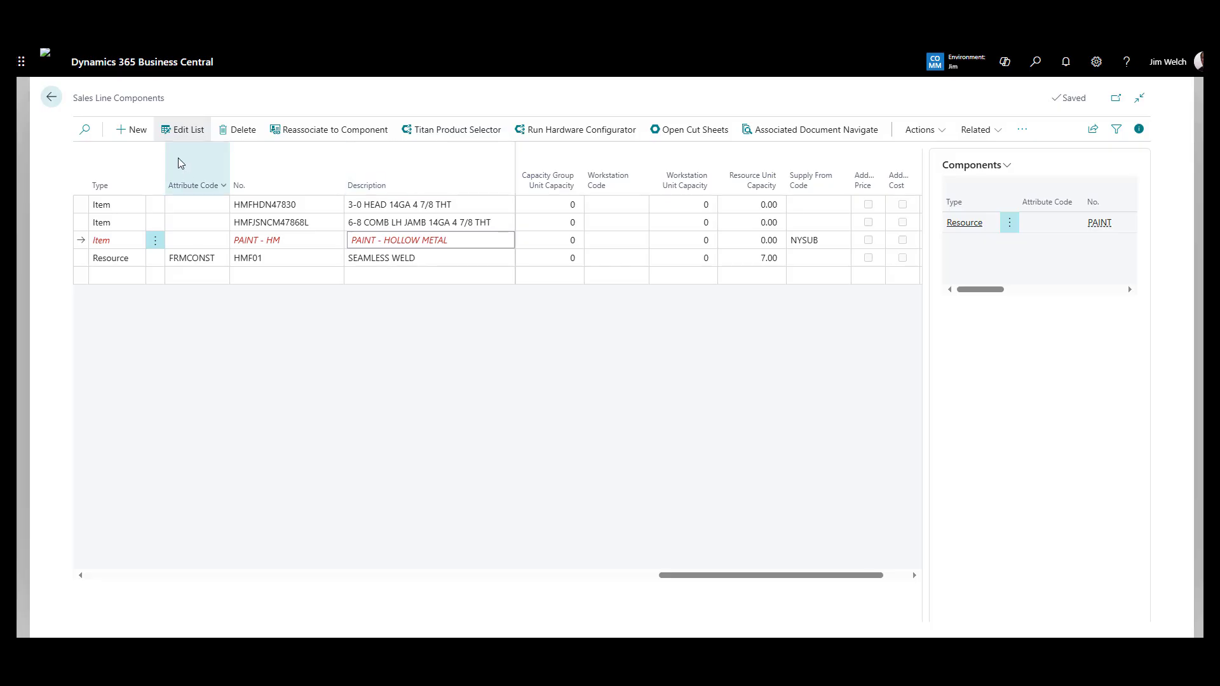
key("Up")
key("Up")
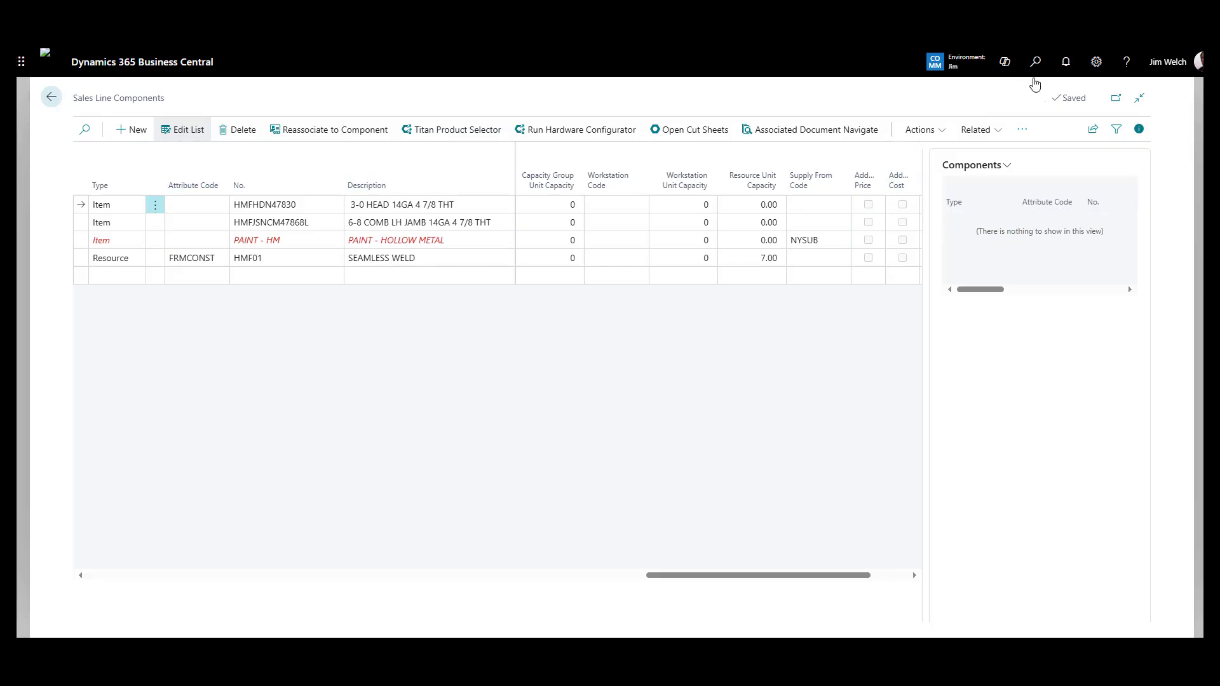
Step: Search for Transfer Orders, open the first order in the list and start Get Transfer Mat. Services
left_click(1040, 68)
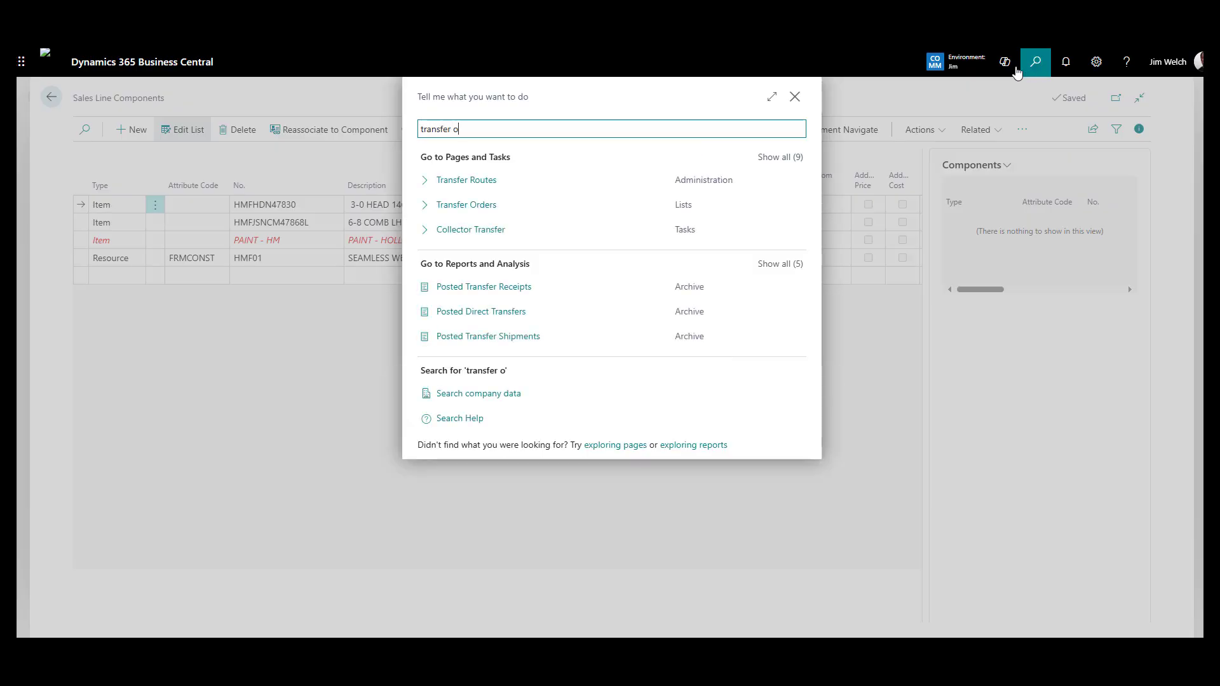
left_click(538, 211)
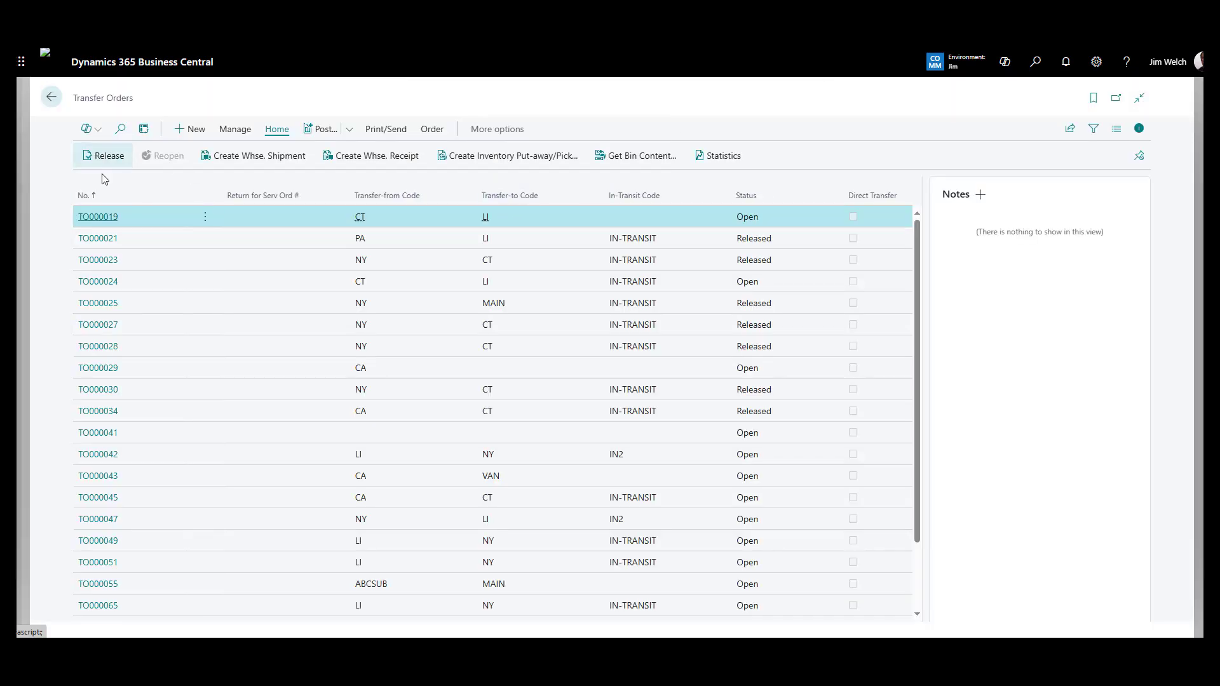
left_click(312, 205)
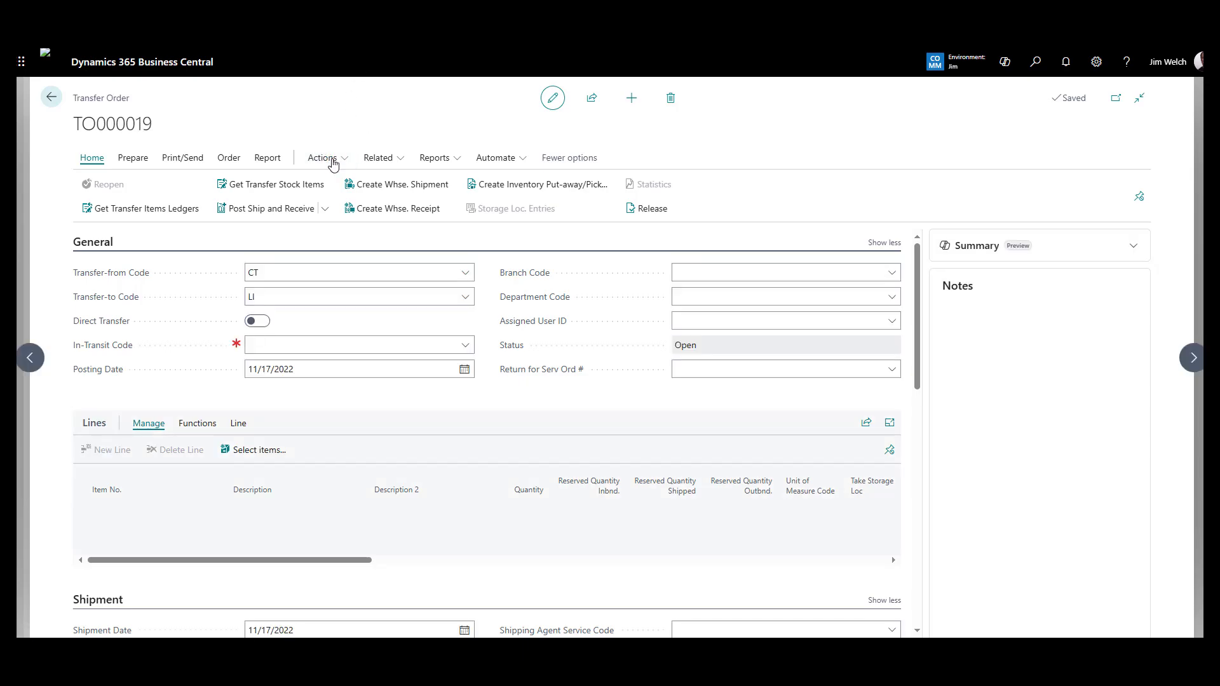
left_click(333, 164)
mouse_move(349, 189)
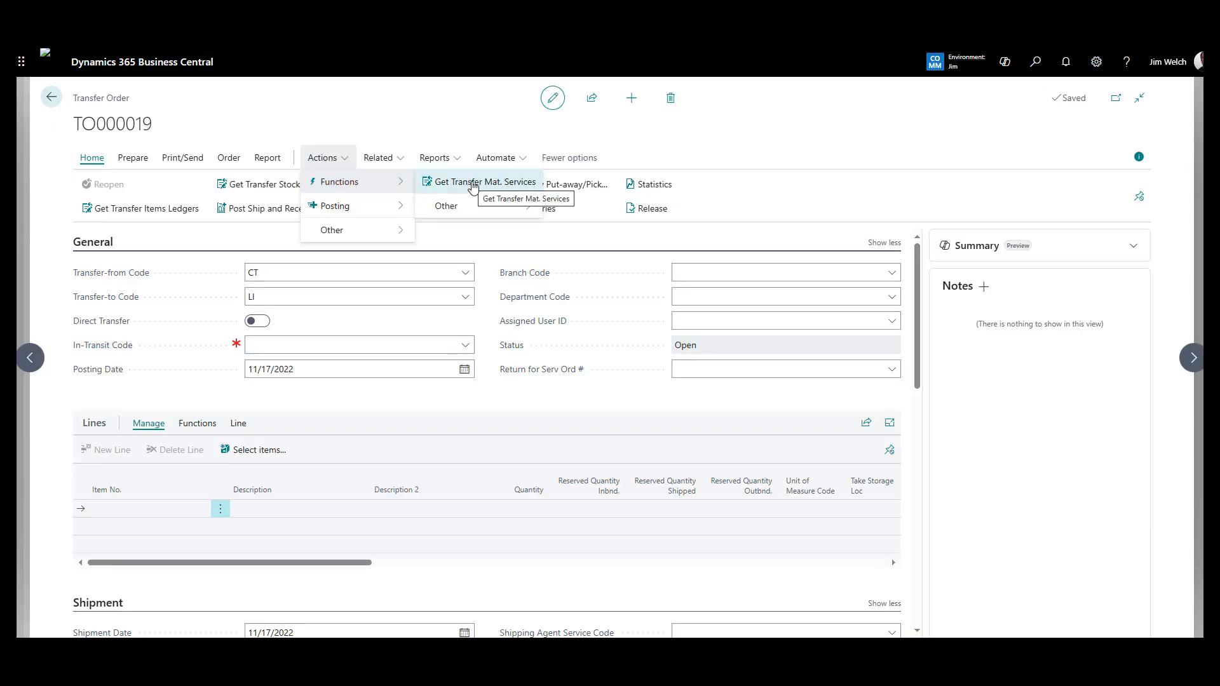
left_click(473, 183)
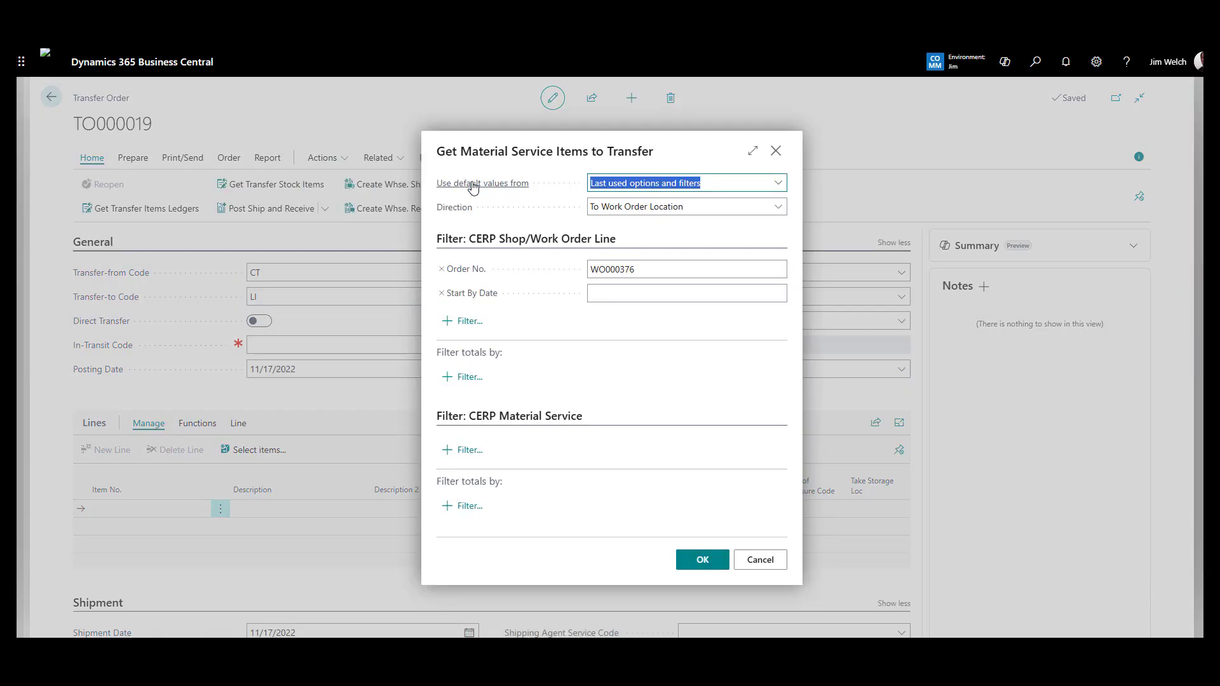
Step: Review the direction options and order number filter for material service transfers, cancel the request and return to the sales line components
left_click(685, 209)
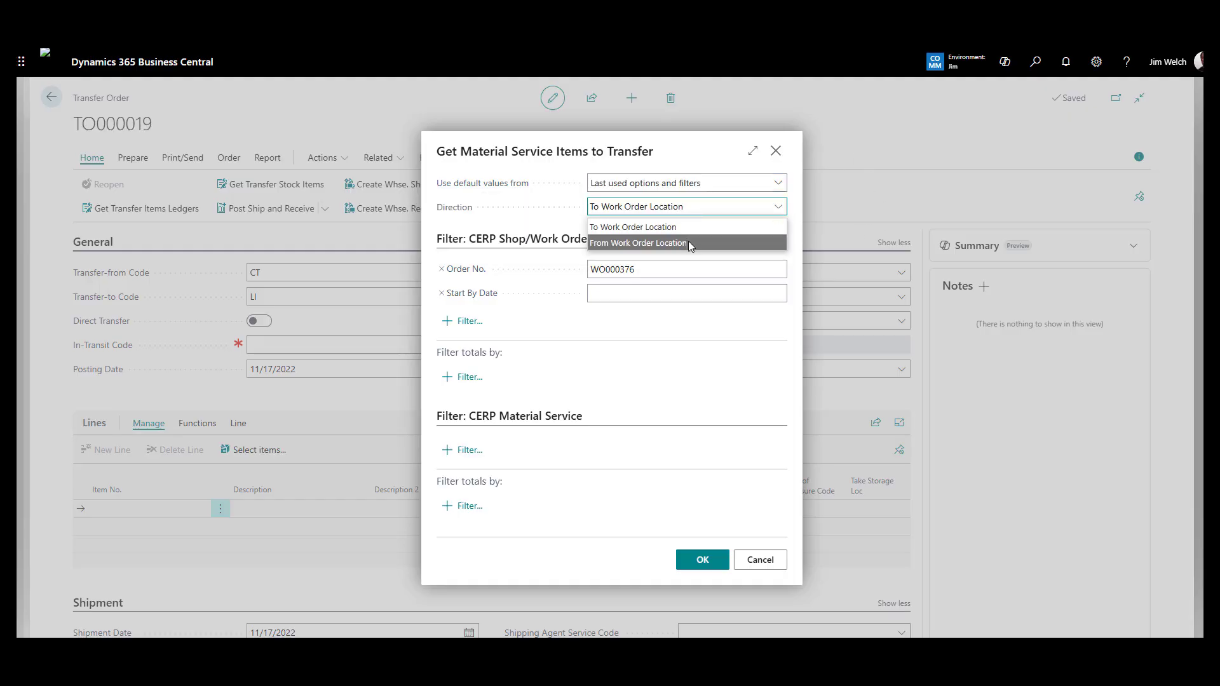
left_click(799, 235)
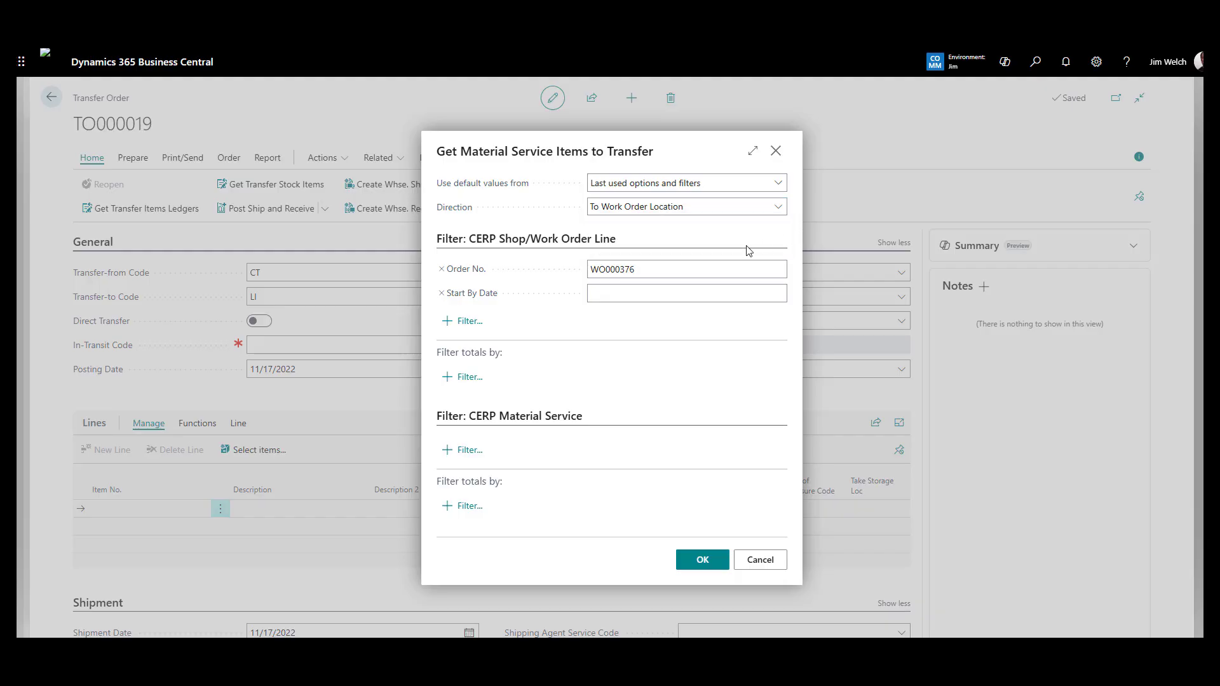
left_click(653, 267)
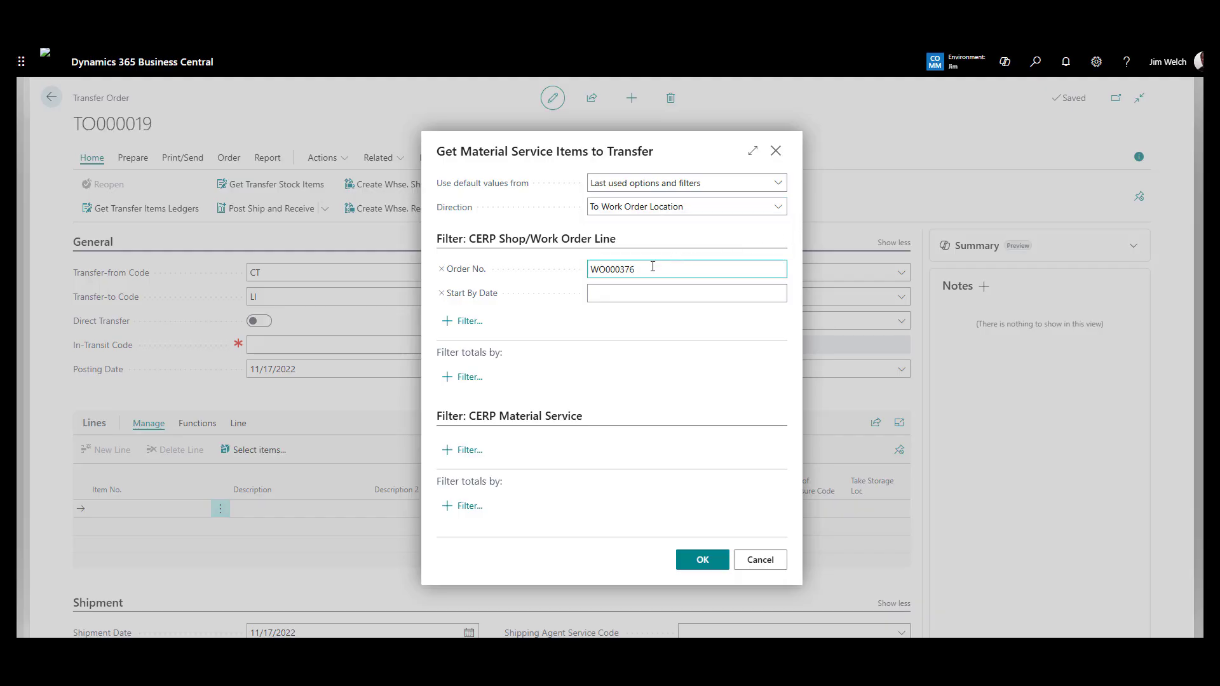
left_click(759, 561)
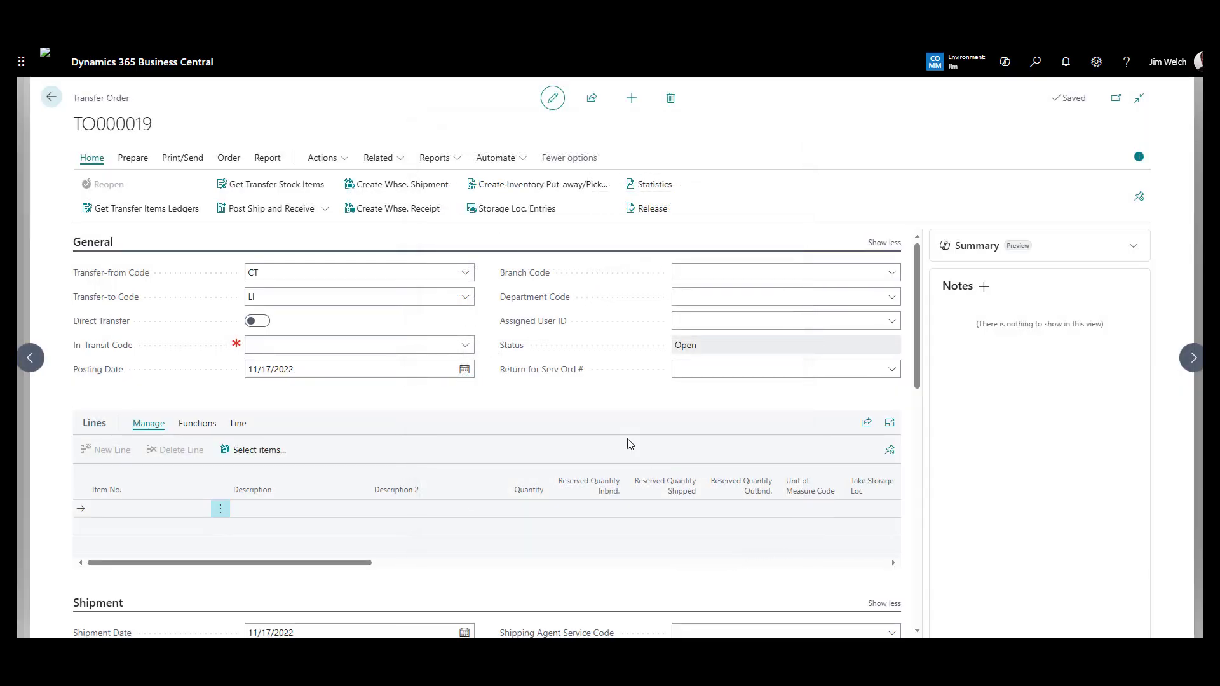
left_click(50, 98)
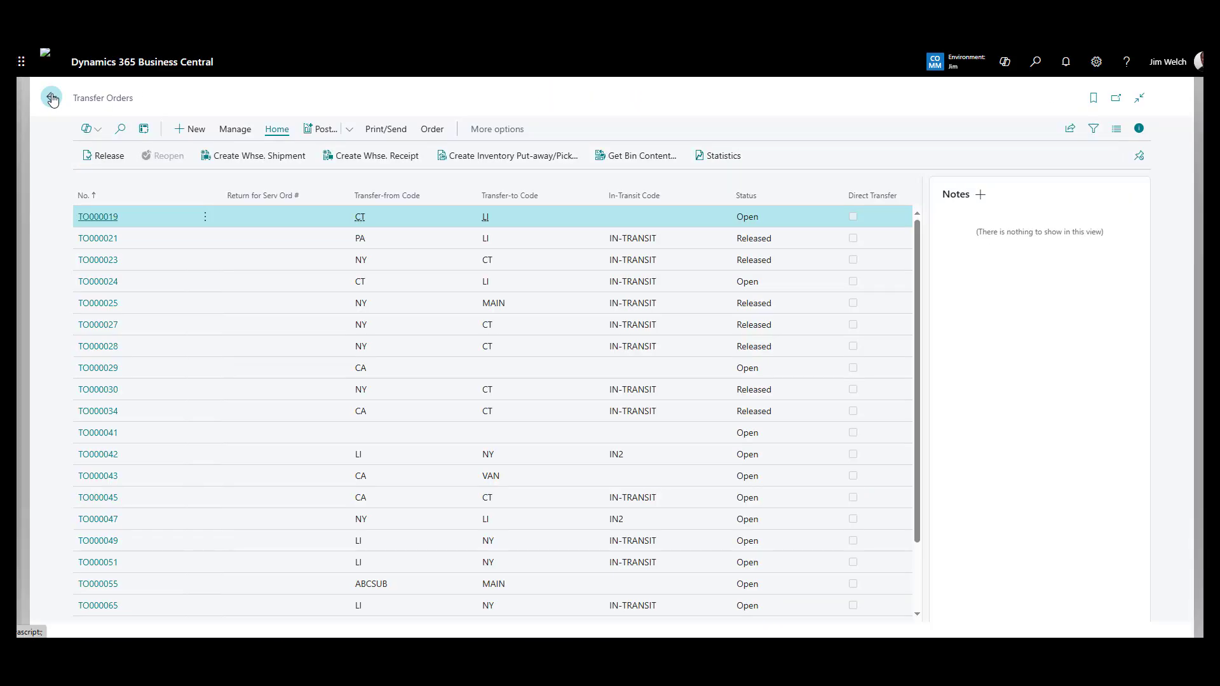
left_click(50, 99)
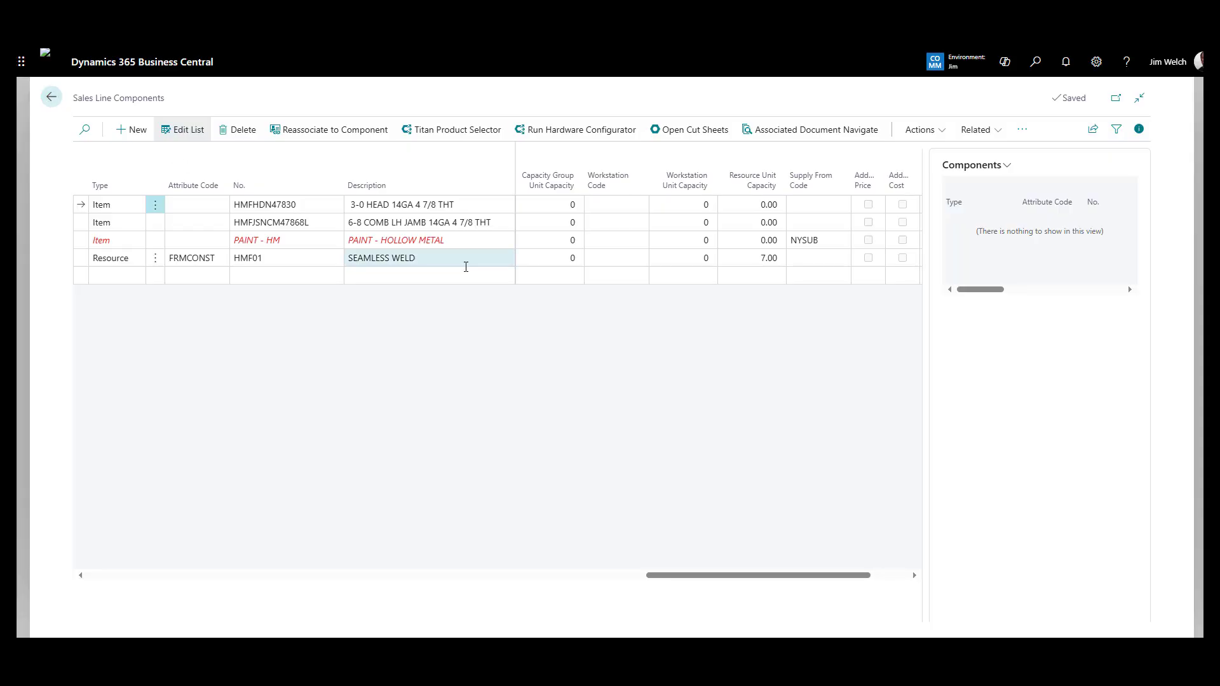
Step: Return to the Bay Shore Construction sales order and release it without adding the item charge lines
left_click(445, 241)
key("Escape")
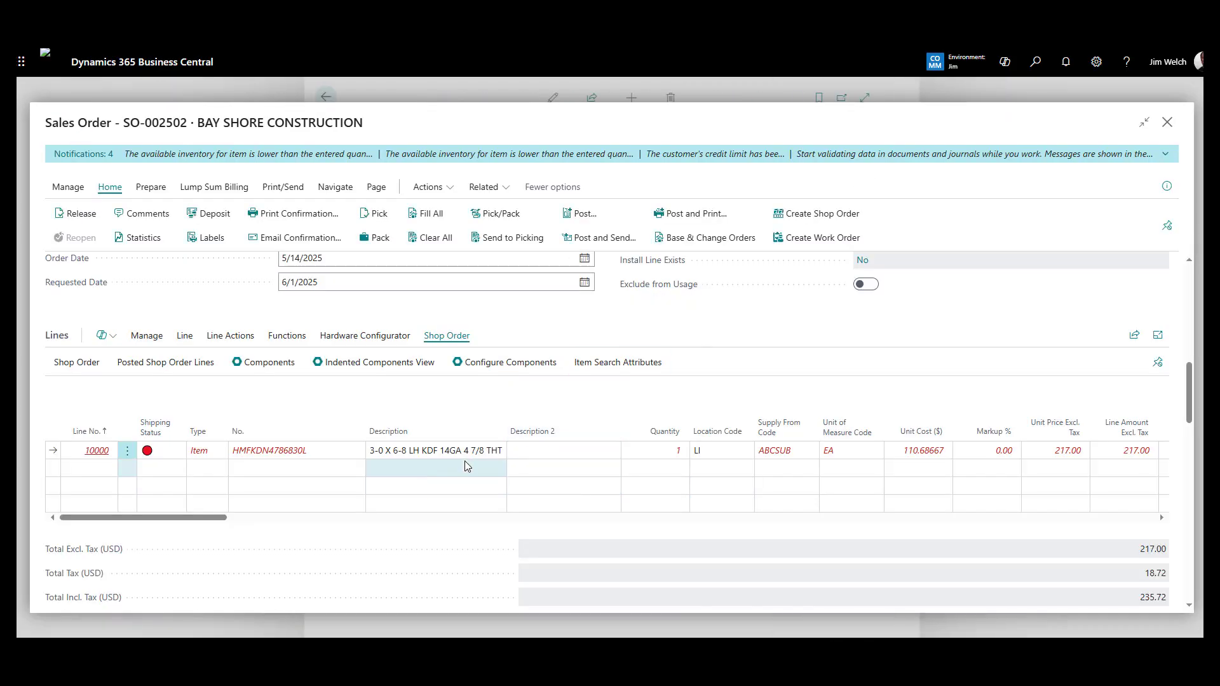
left_click(765, 452)
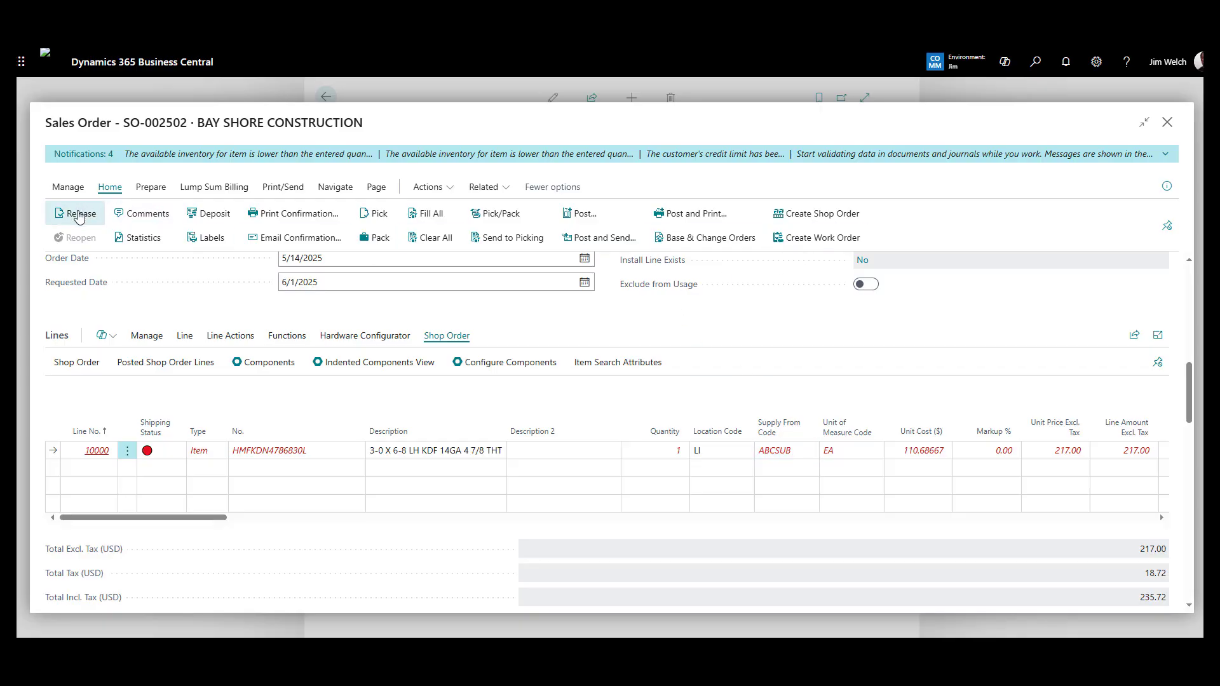
left_click(101, 224)
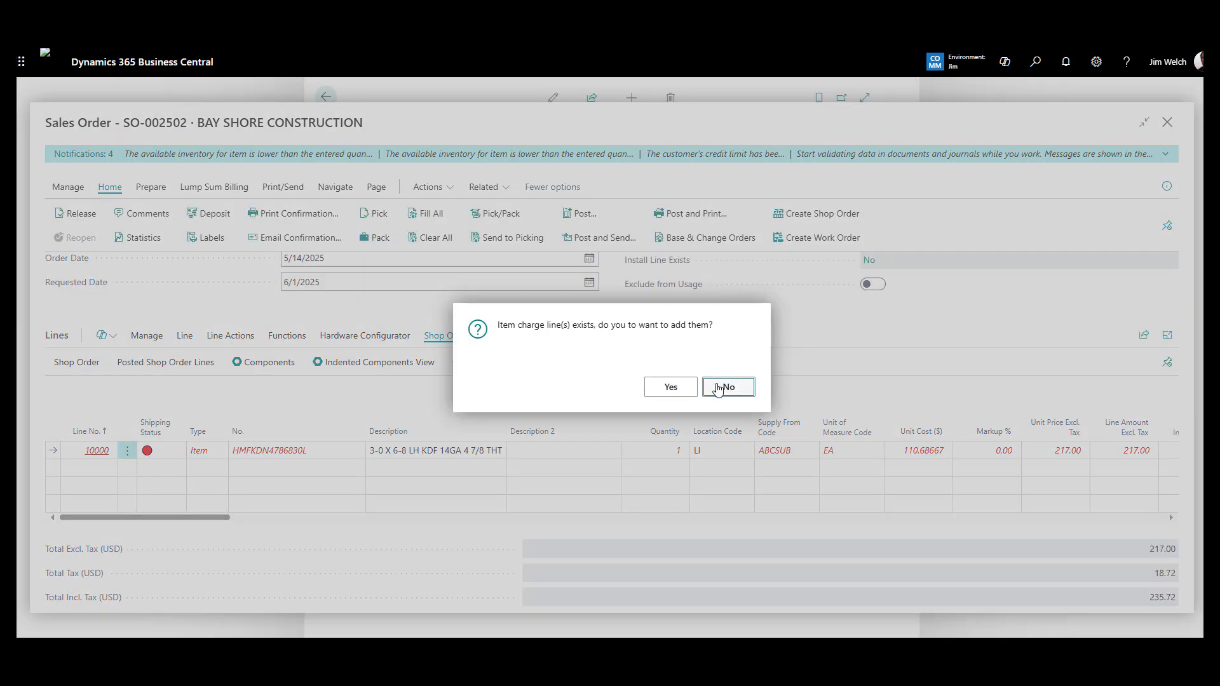
left_click(725, 387)
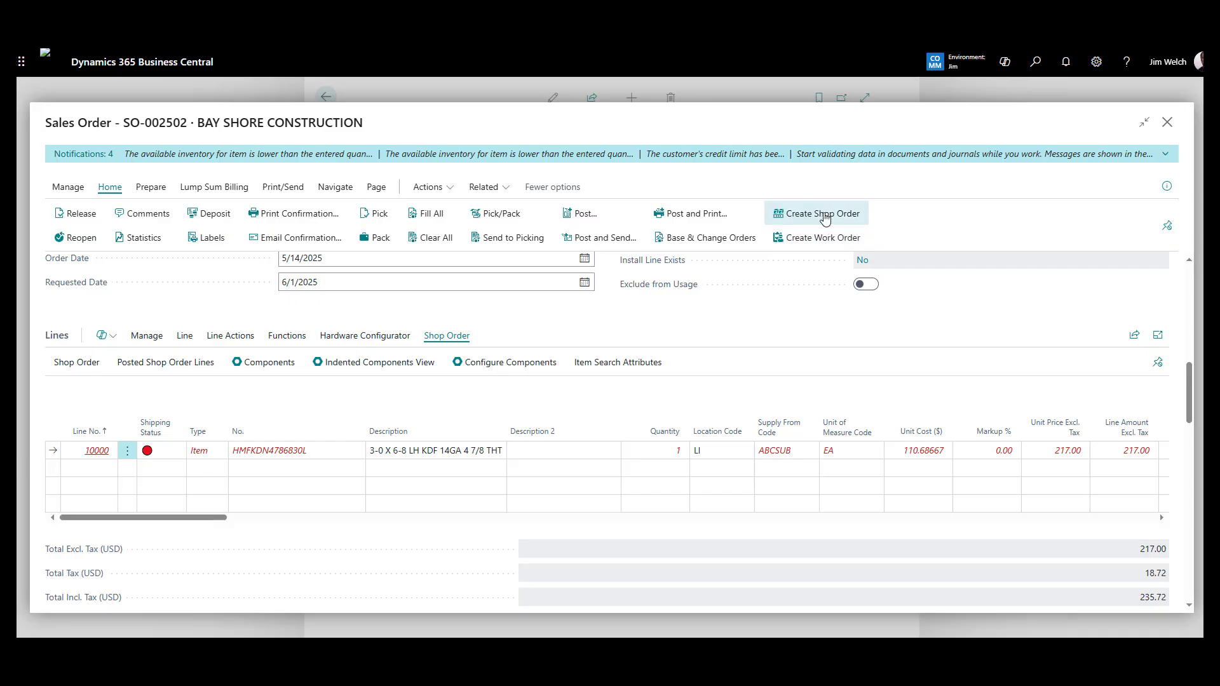
Step: Create a shop order from the released sales order and open it
left_click(827, 214)
left_click(677, 393)
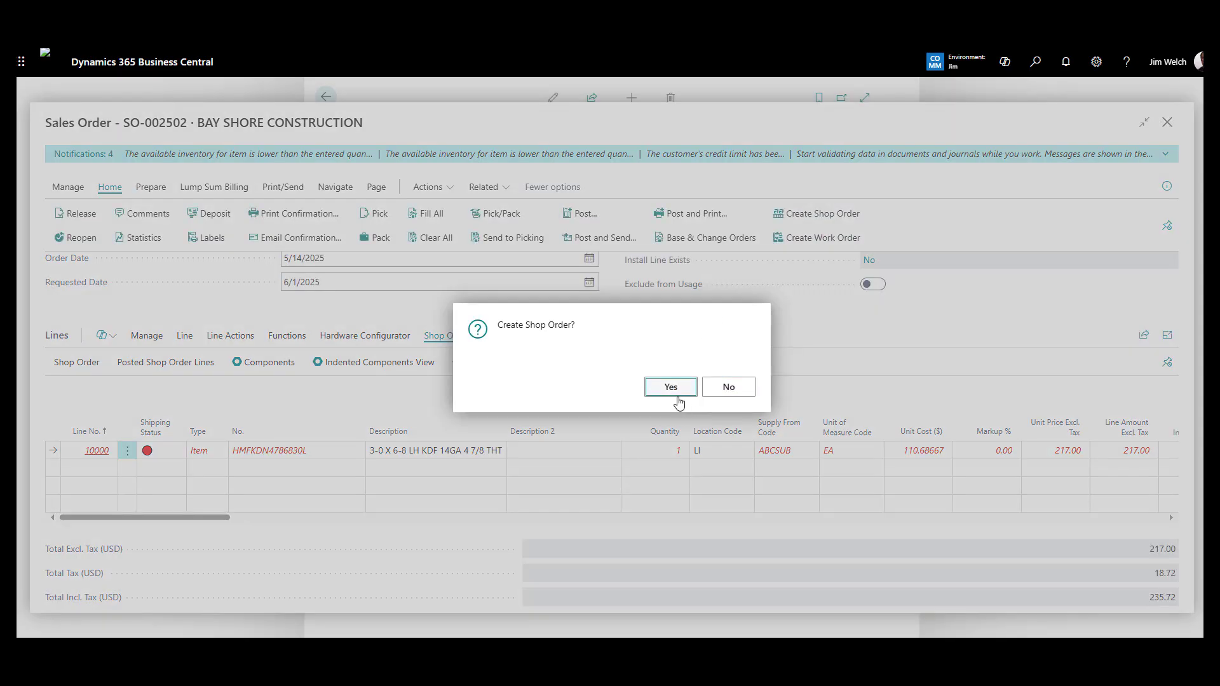
left_click(723, 396)
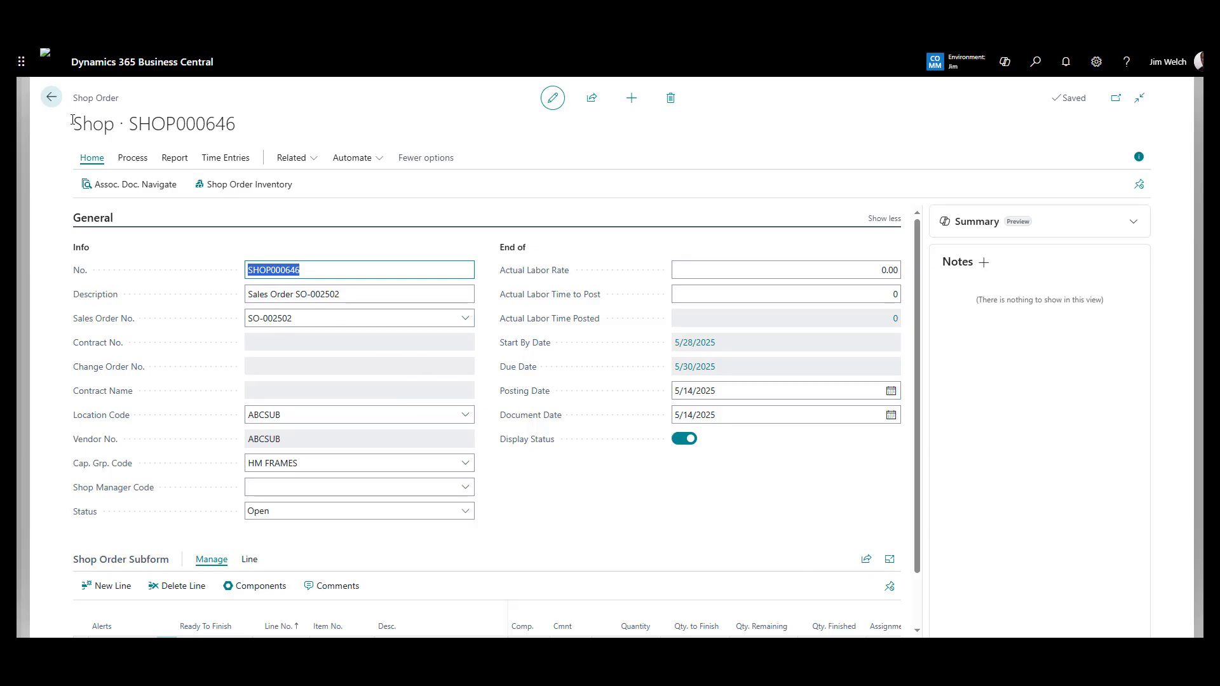
Step: Leave the shop order, search for Posted Work Orders and open the last posted work order in the list
left_click(53, 100)
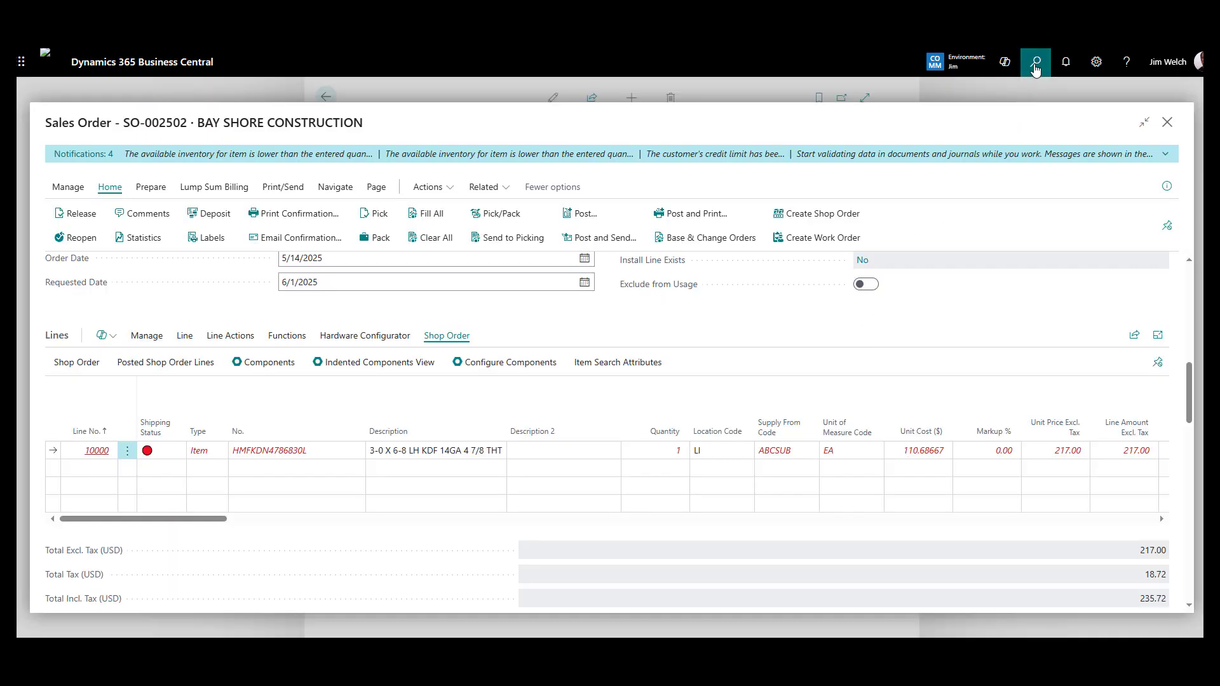
left_click(1035, 64)
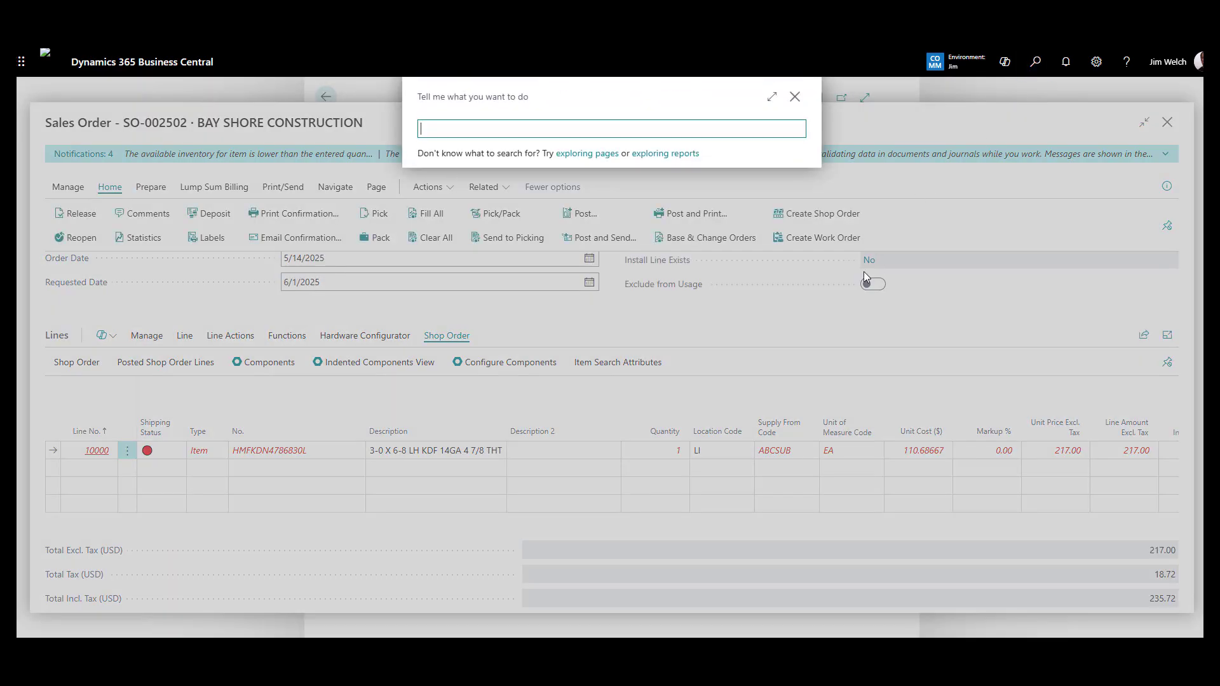
type("post")
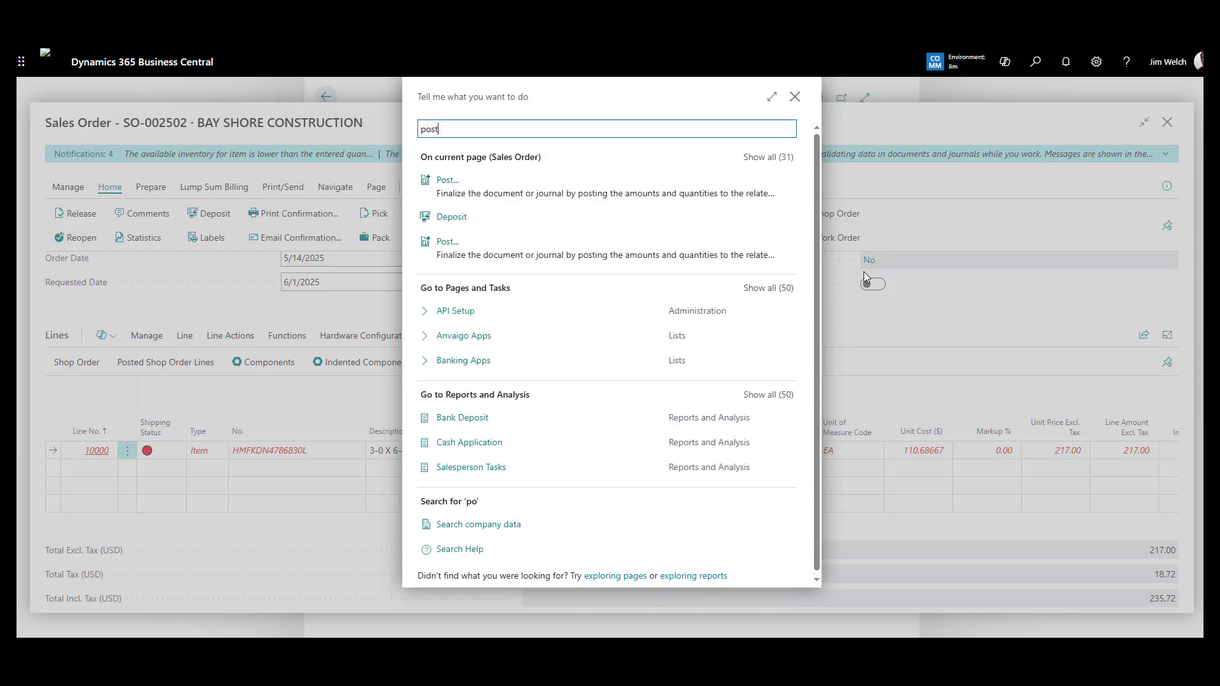
type("ed work o")
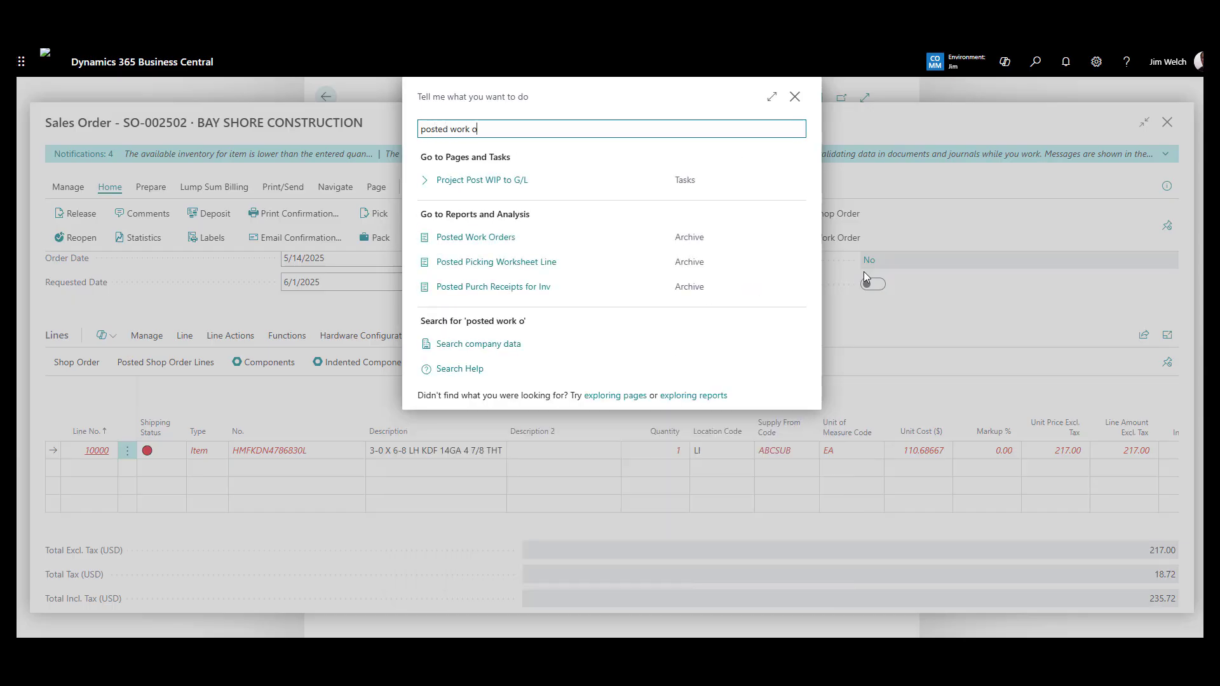
left_click(491, 238)
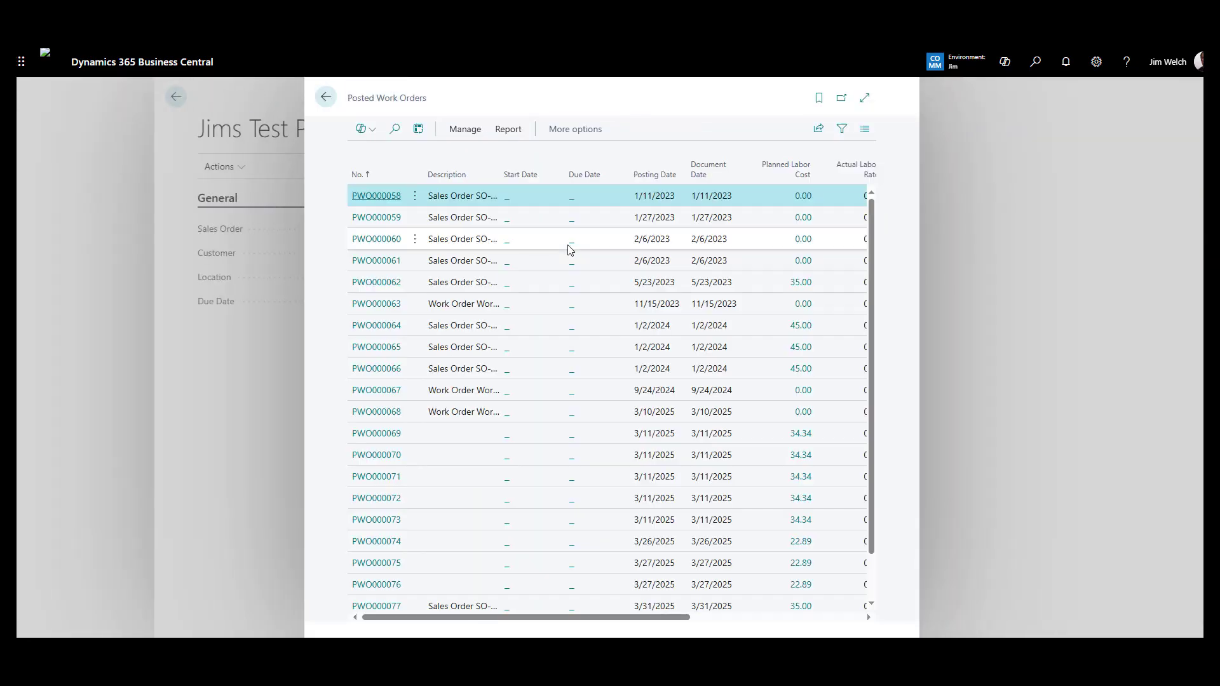
scroll(869, 326, "down", 1)
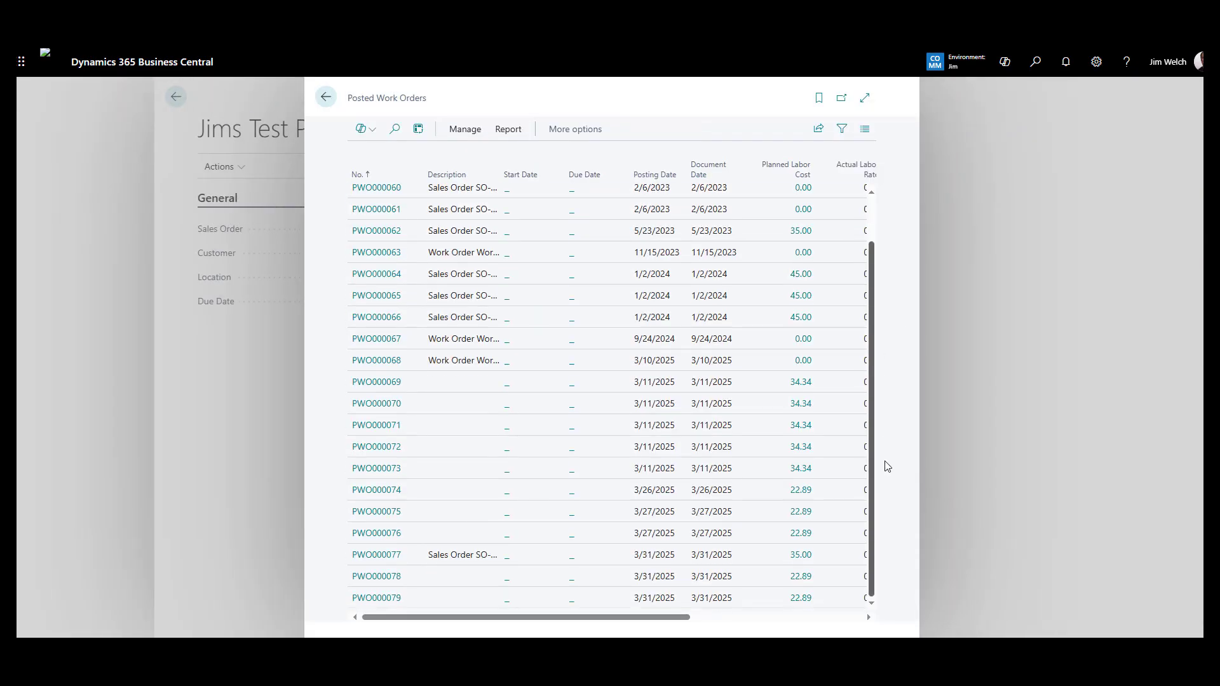
left_click(498, 600)
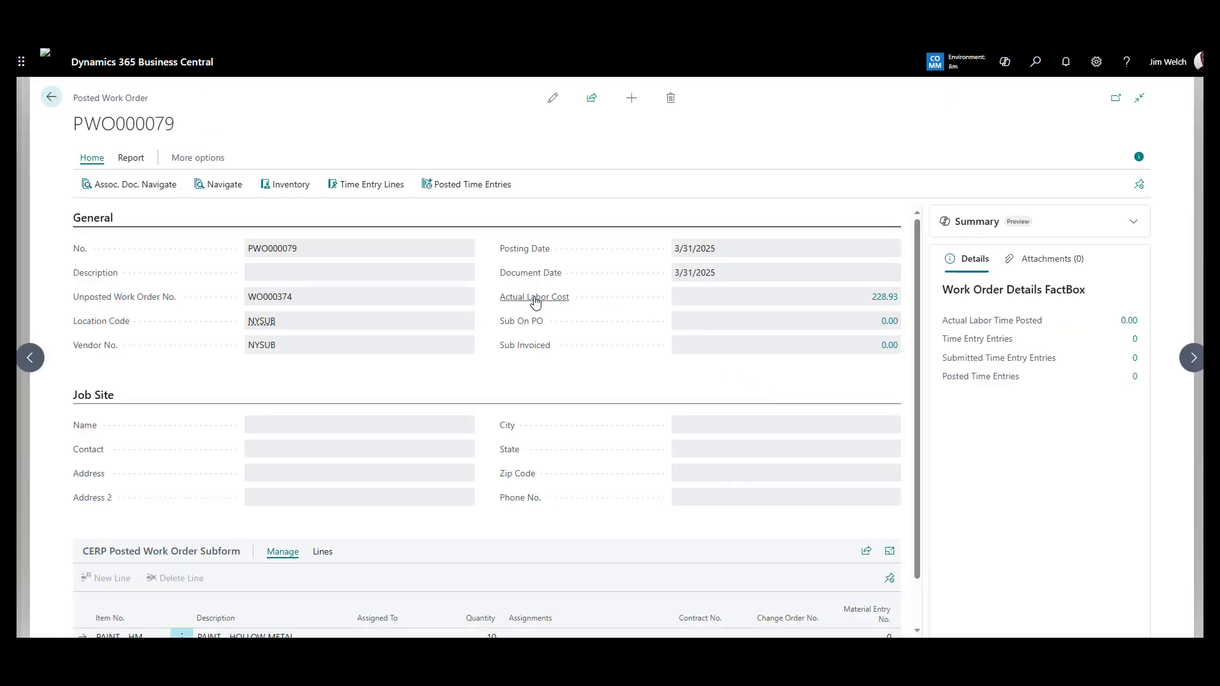
Step: Examine the resource ledger entries behind the posted work order's Actual Labor Cost in an expanded view
mouse_move(571, 304)
left_click(889, 298)
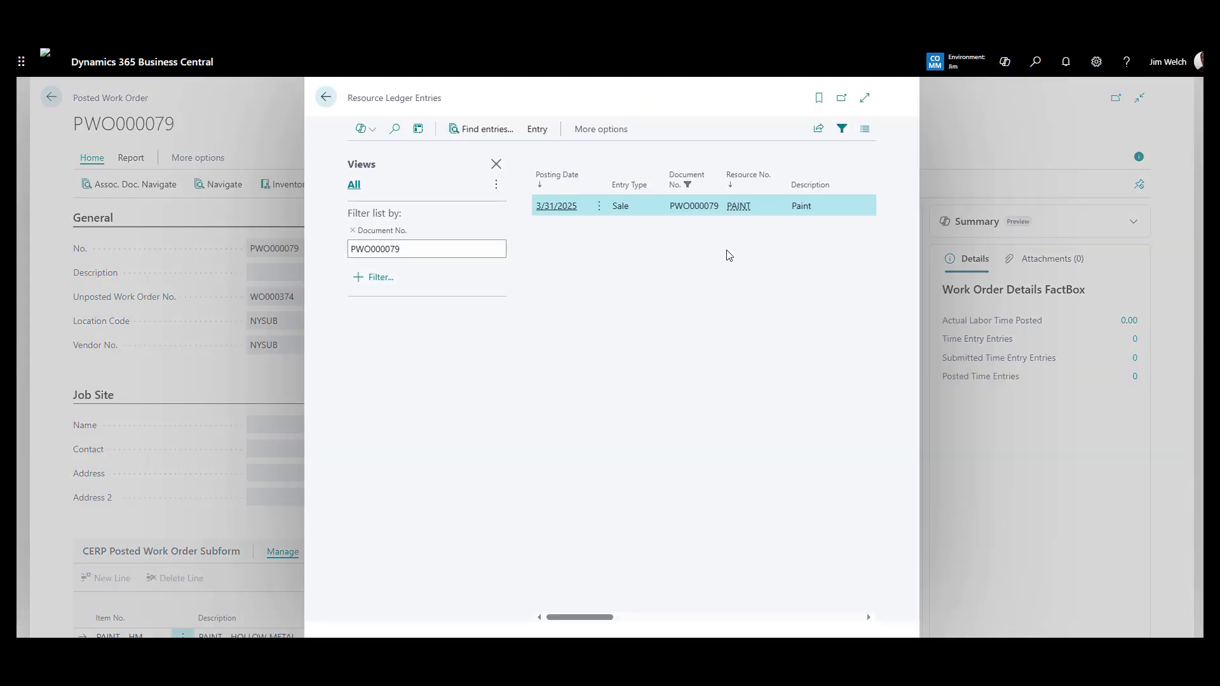
left_click(866, 99)
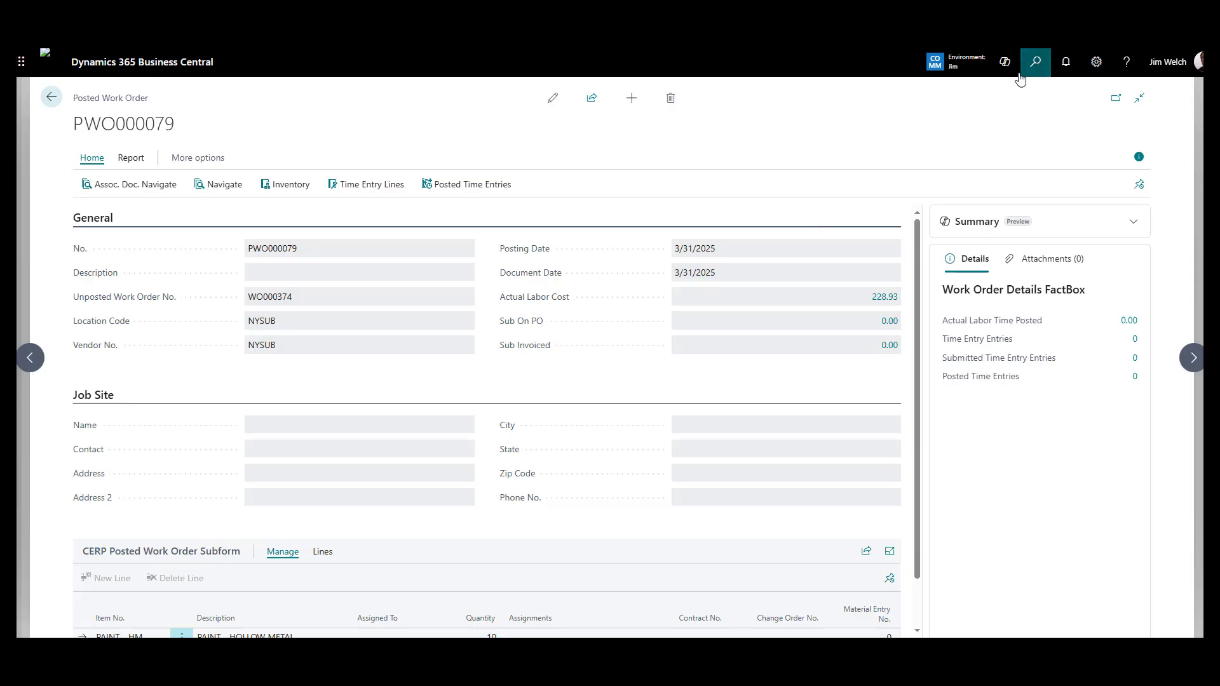
Step: Search for Create Sub-Work Order Purch. Orders and run it without any number, vendor or posting date filter
left_click(1035, 62)
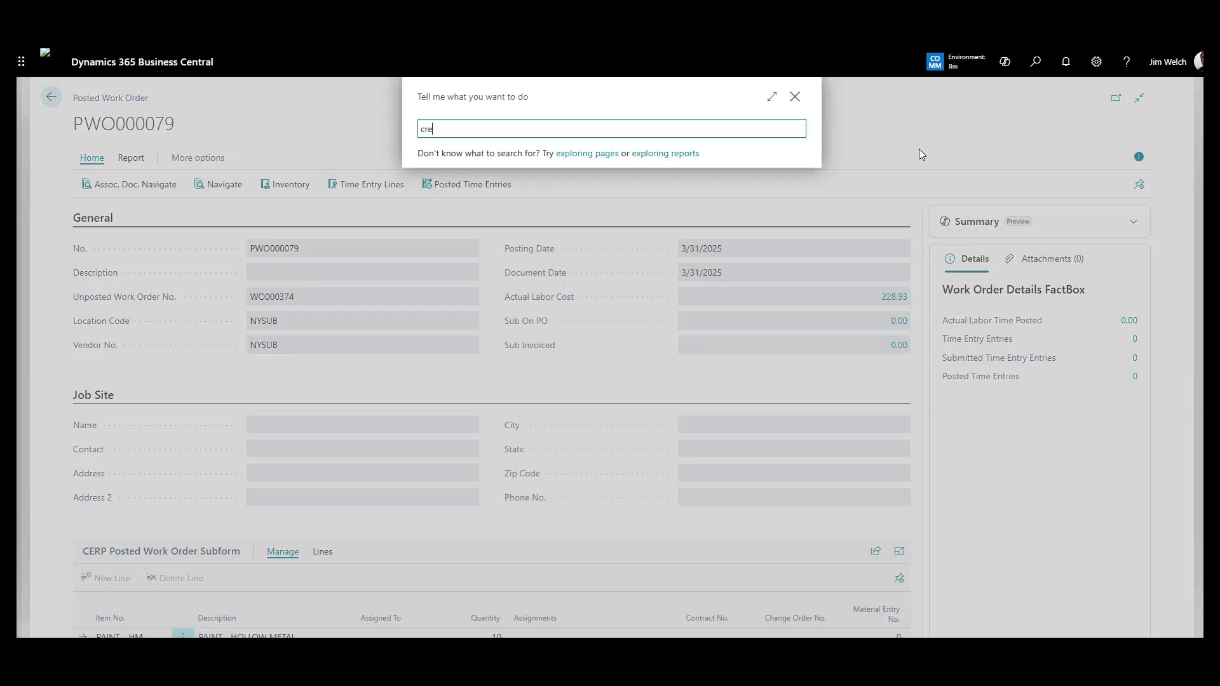
type("create ")
type("so")
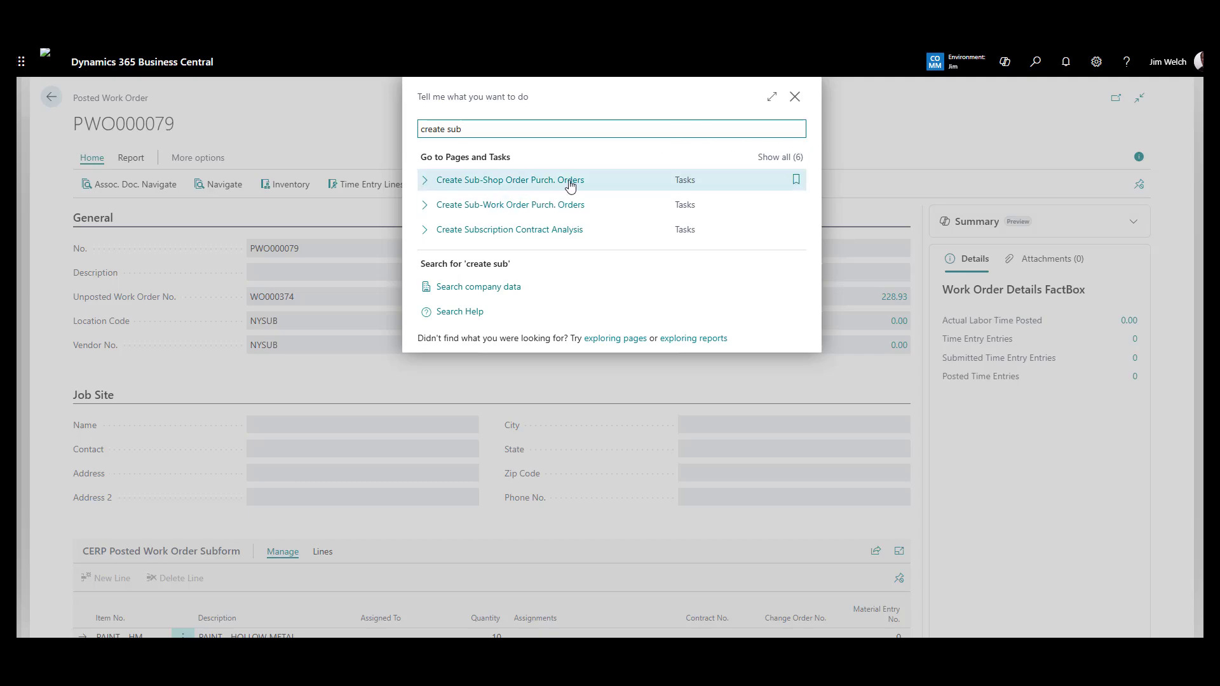
left_click(547, 204)
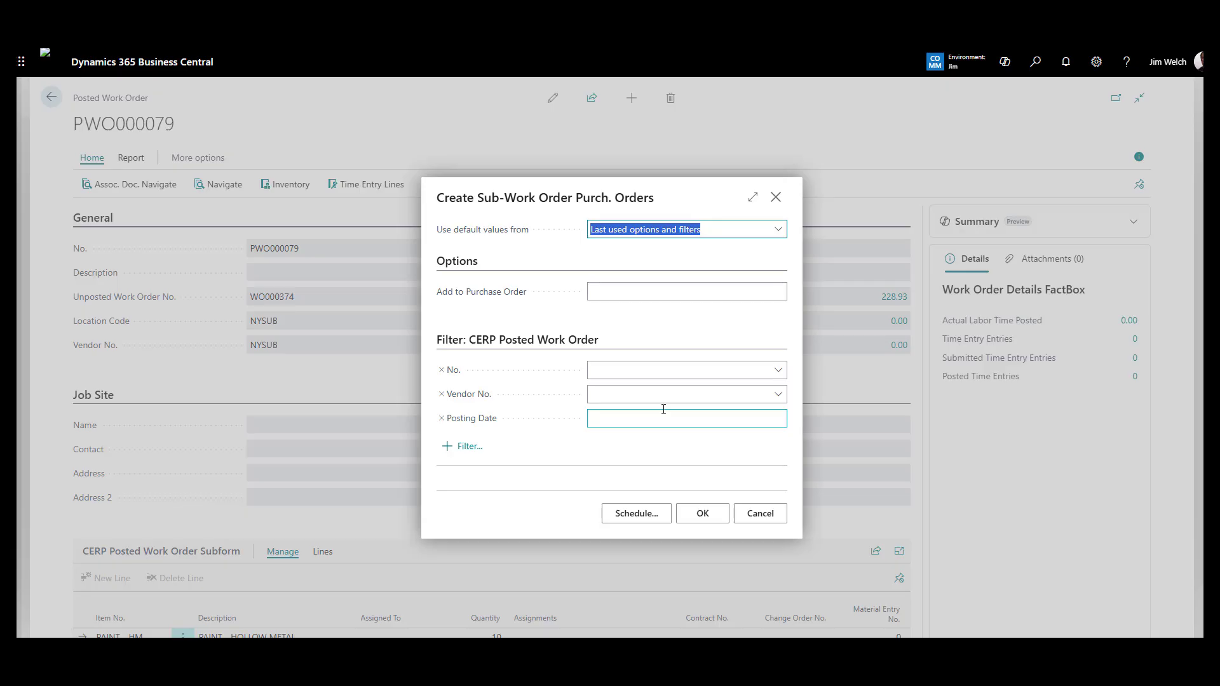
left_click(709, 522)
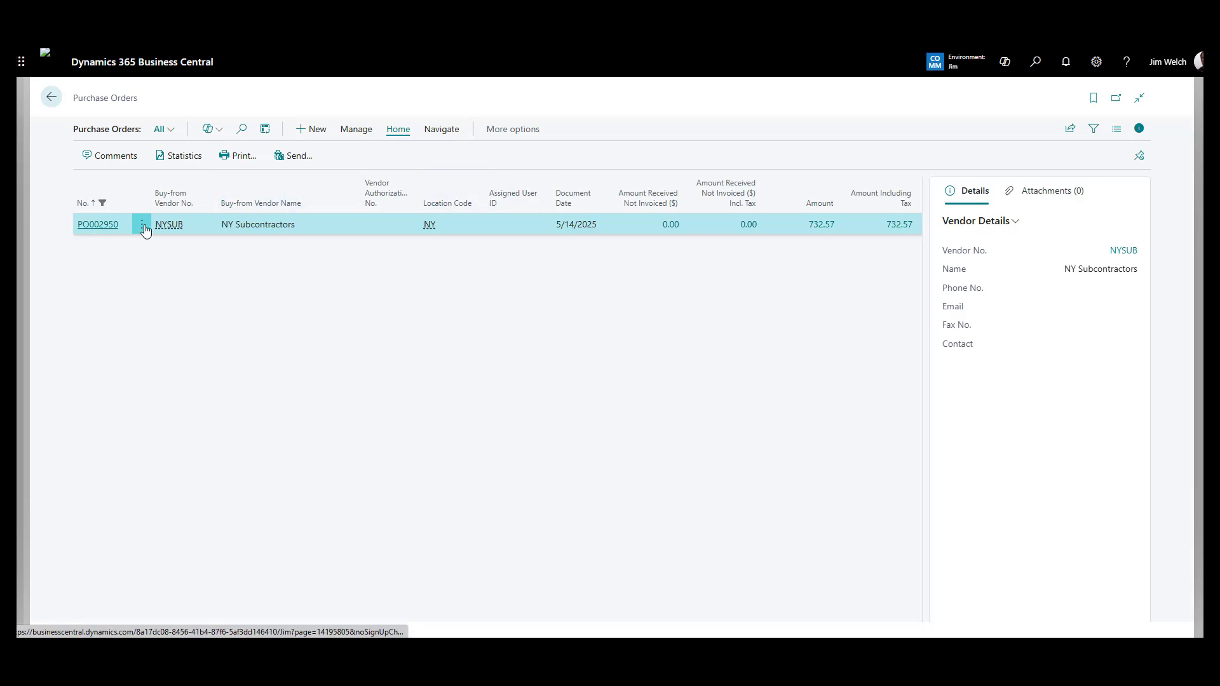
Step: Open the NY Subcontractors purchase order and review its work order lines and amounts
left_click(95, 225)
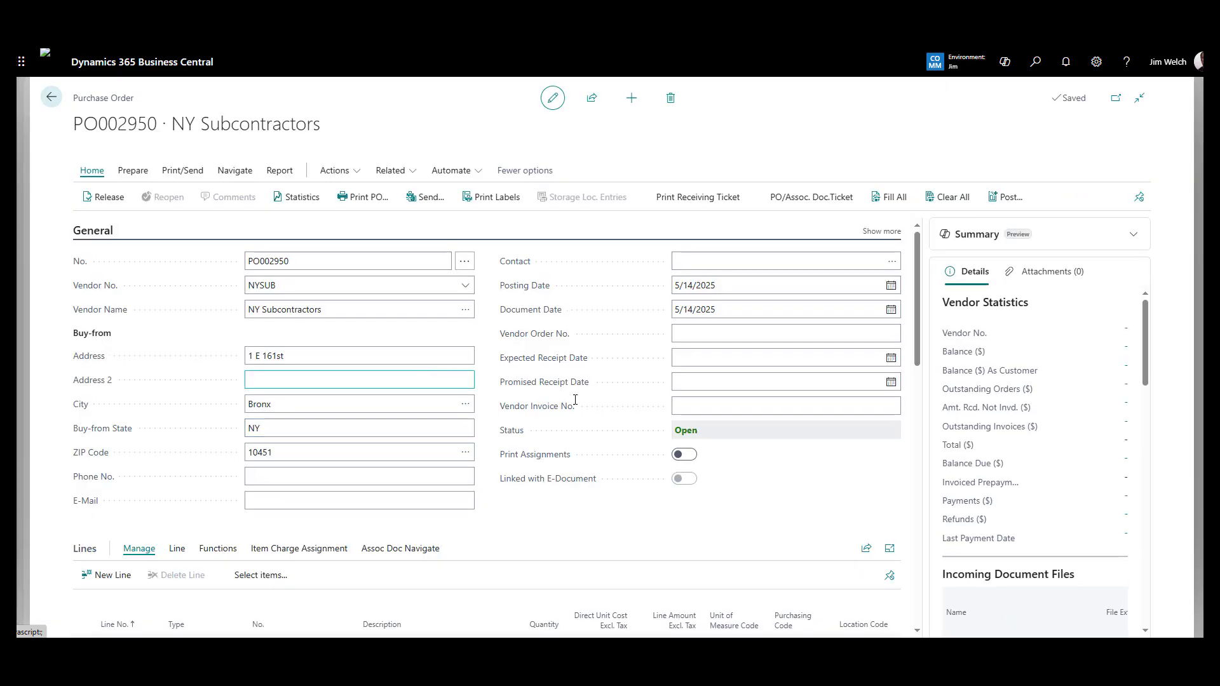
left_click_drag(918, 299, 921, 377)
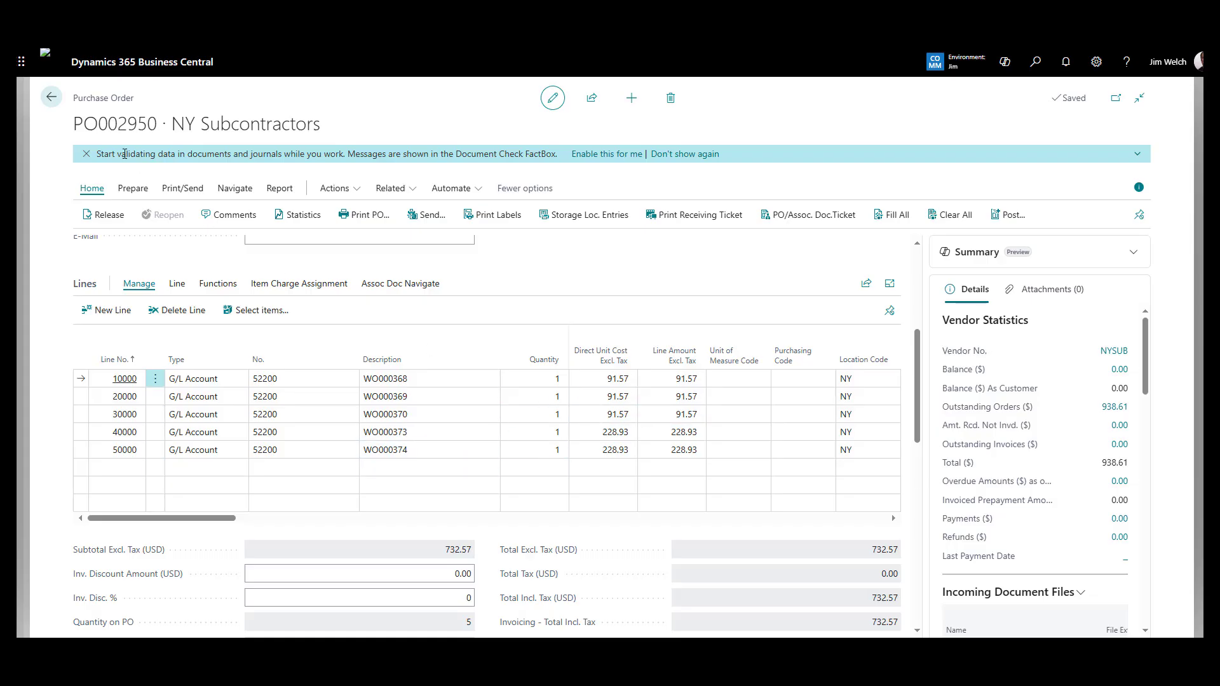
left_click(53, 102)
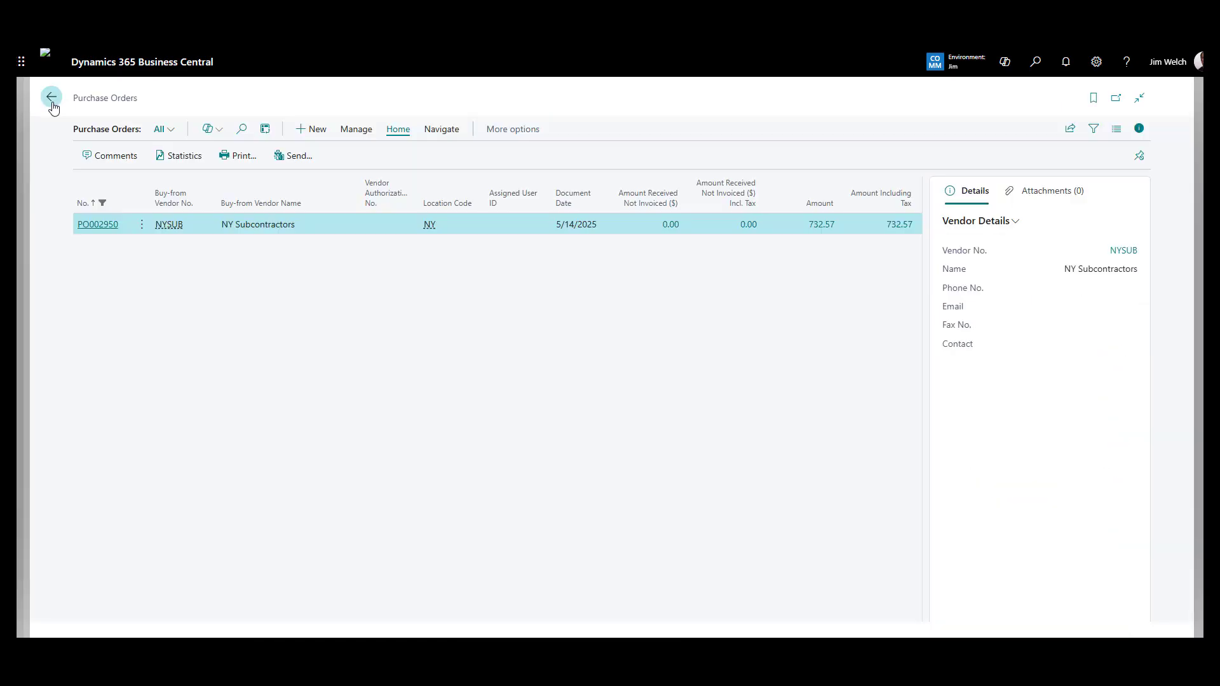
Step: Return to the posted work order and examine the purchase lines behind its Sub On PO amount
left_click(52, 101)
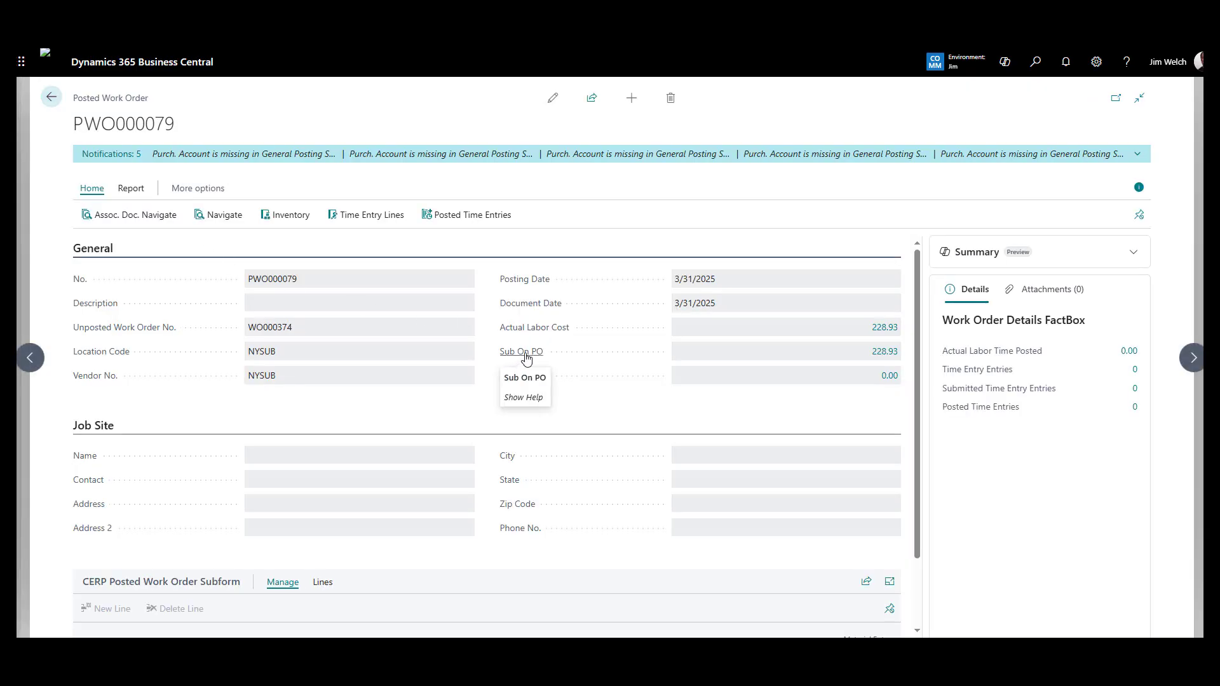
left_click(894, 356)
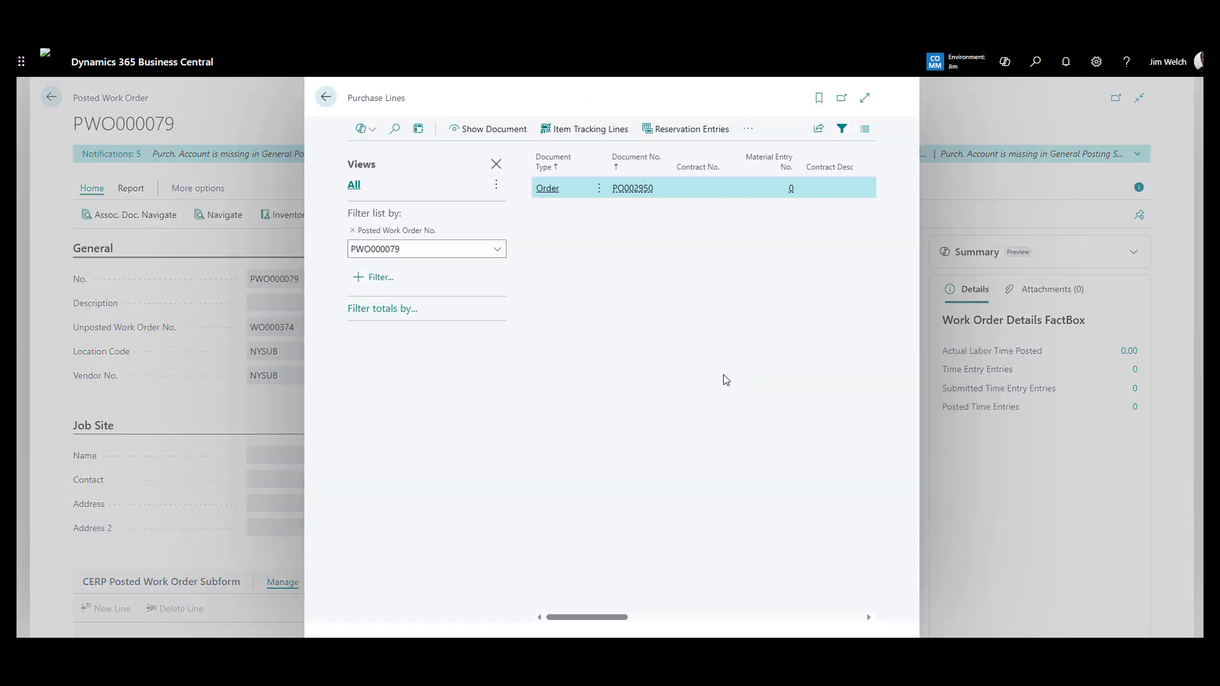
left_click(325, 97)
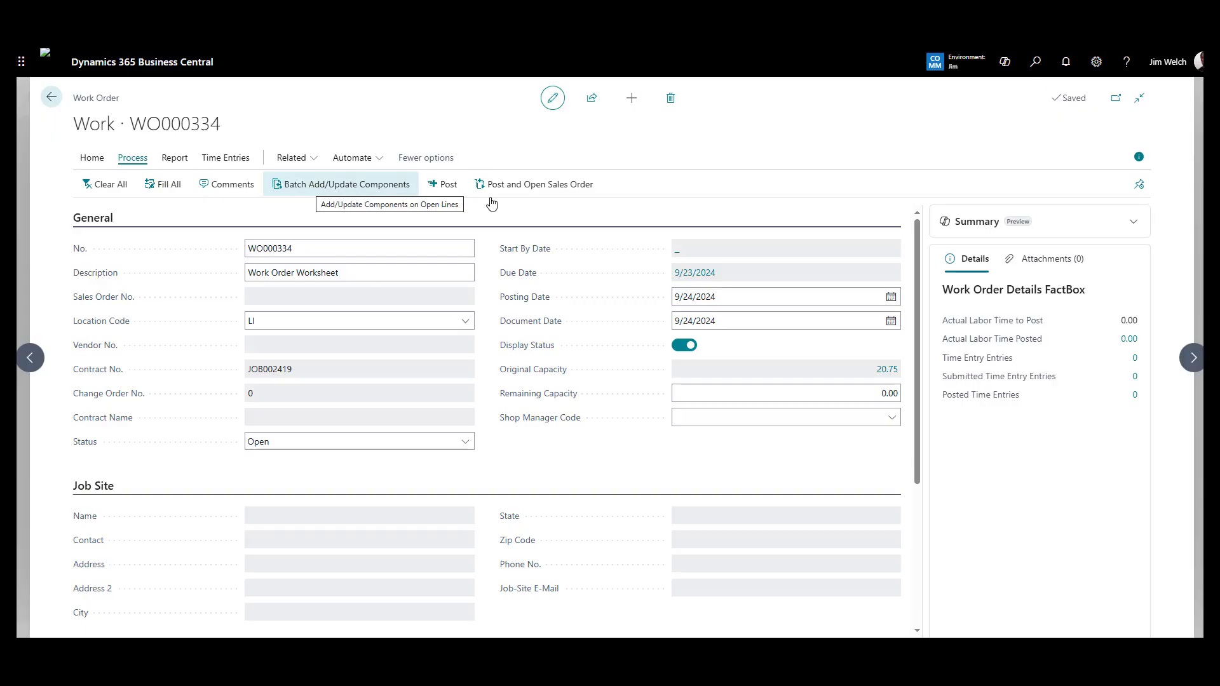
Step: Review all components of the three HM DOOR PRE-INSTALL lines and the FIELD INSTALL-CAP line on the open work order
left_click_drag(920, 288, 914, 479)
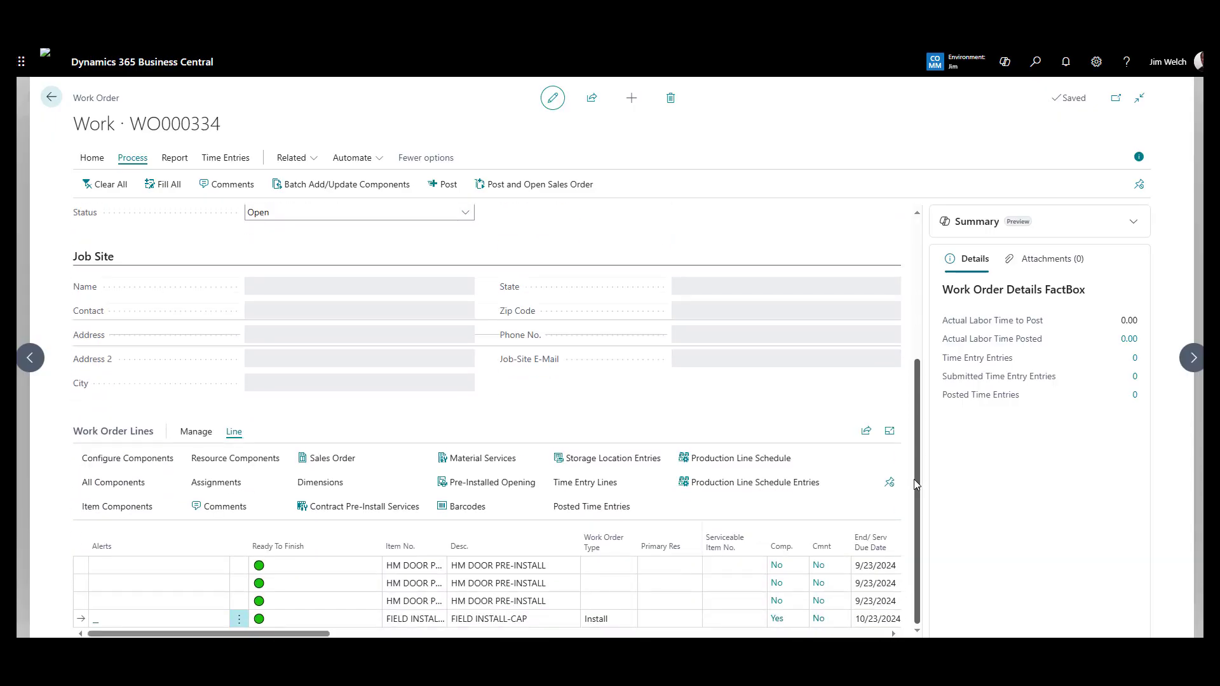
left_click(430, 568)
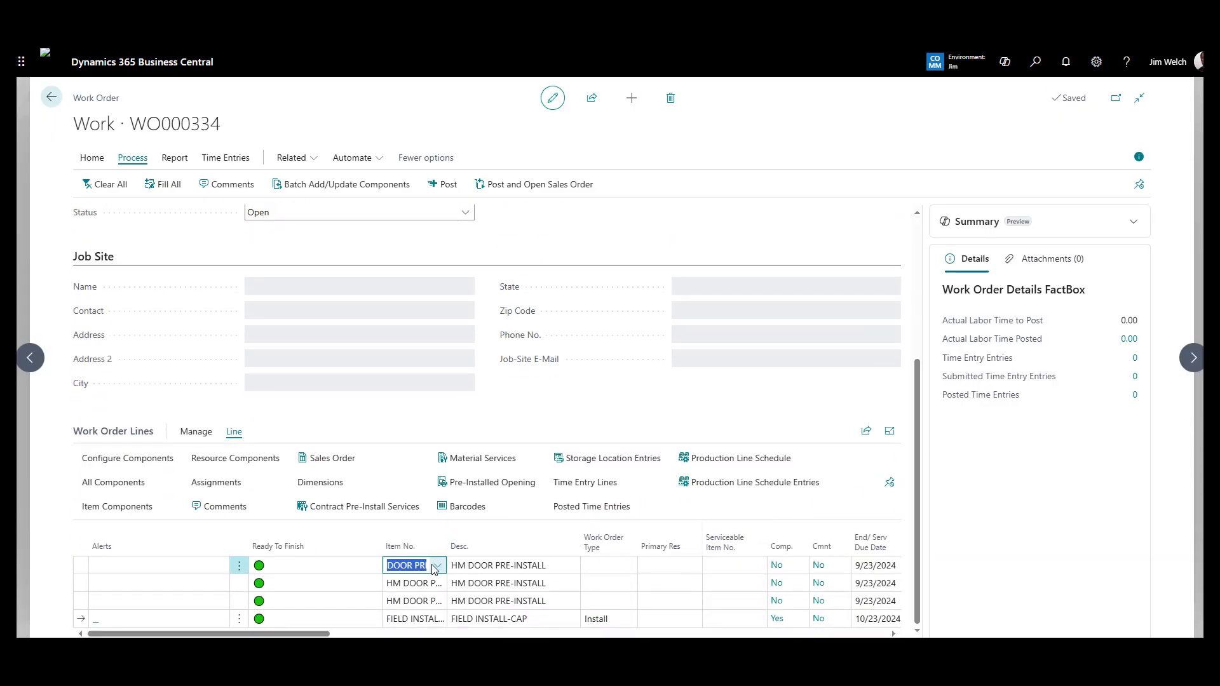
left_click(116, 484)
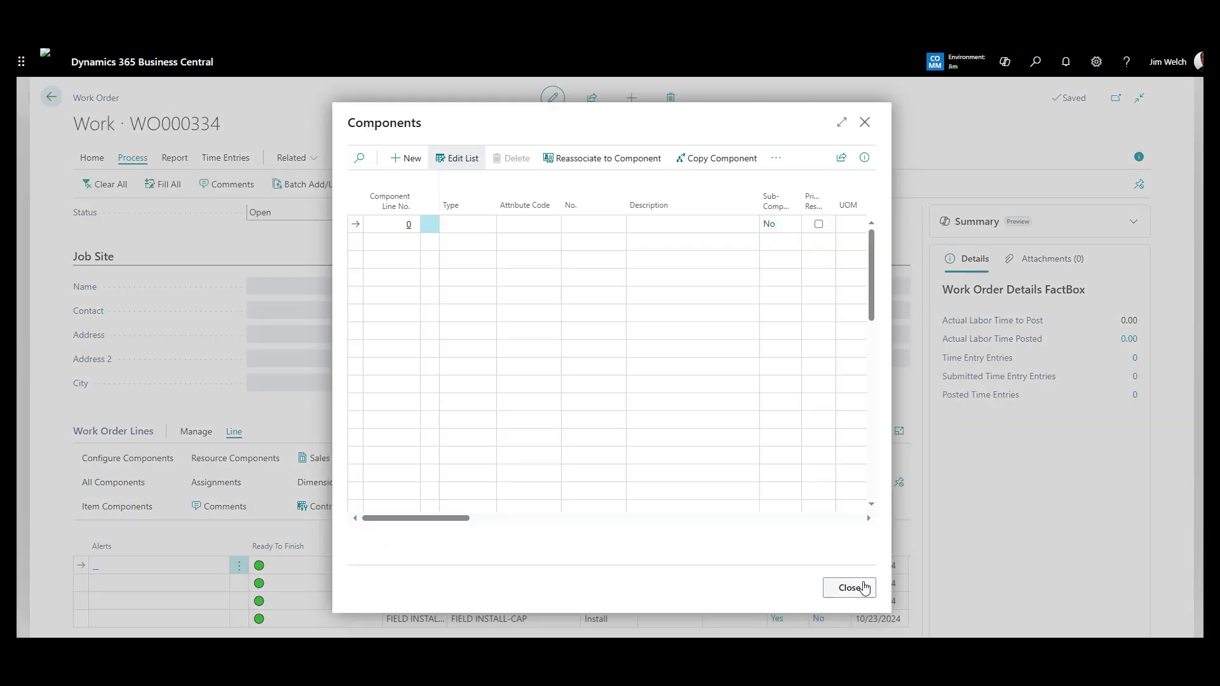
left_click(864, 587)
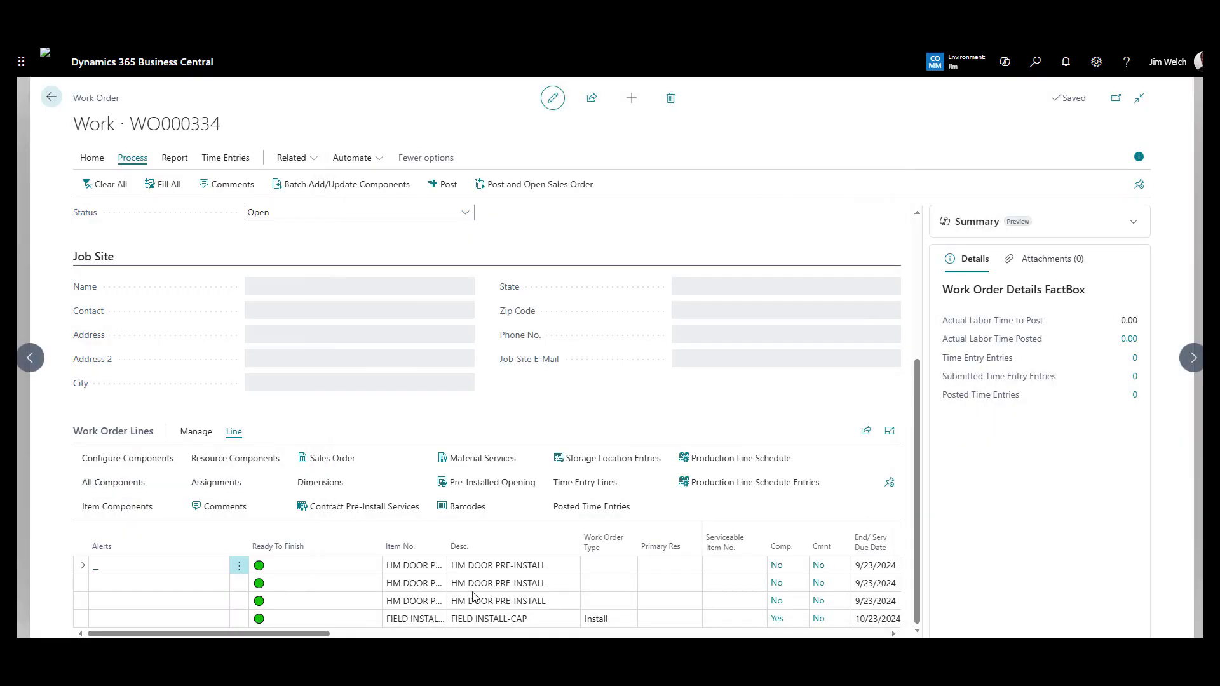
left_click(478, 588)
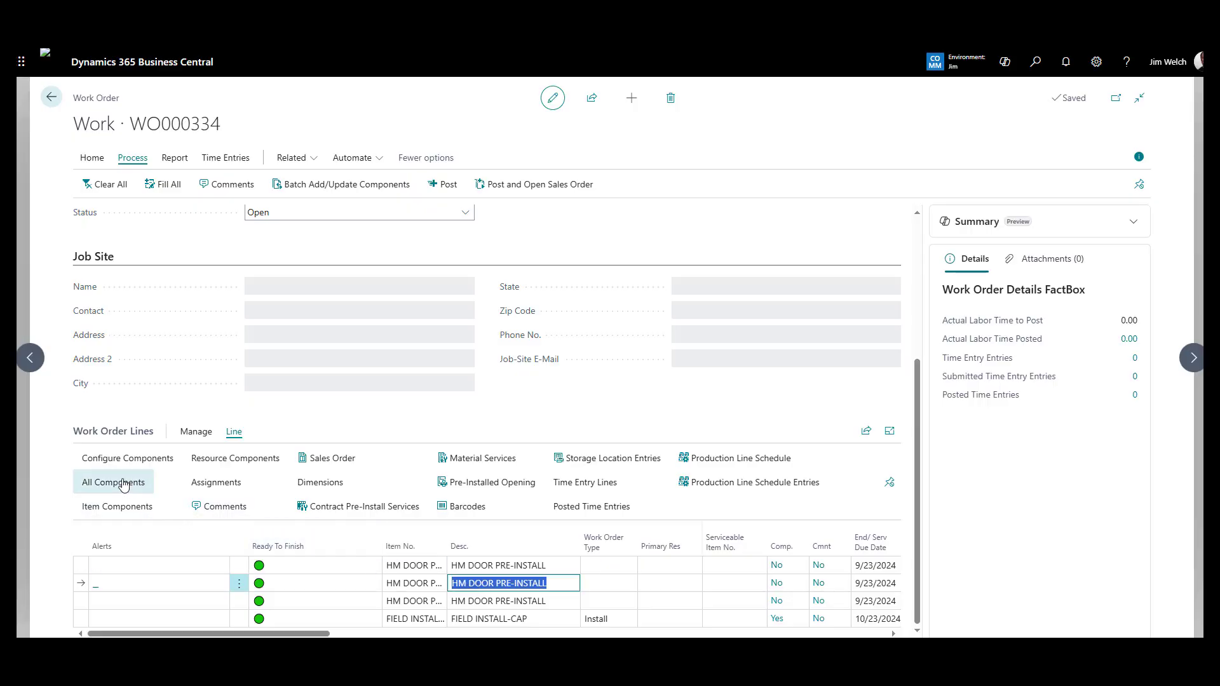
left_click(261, 490)
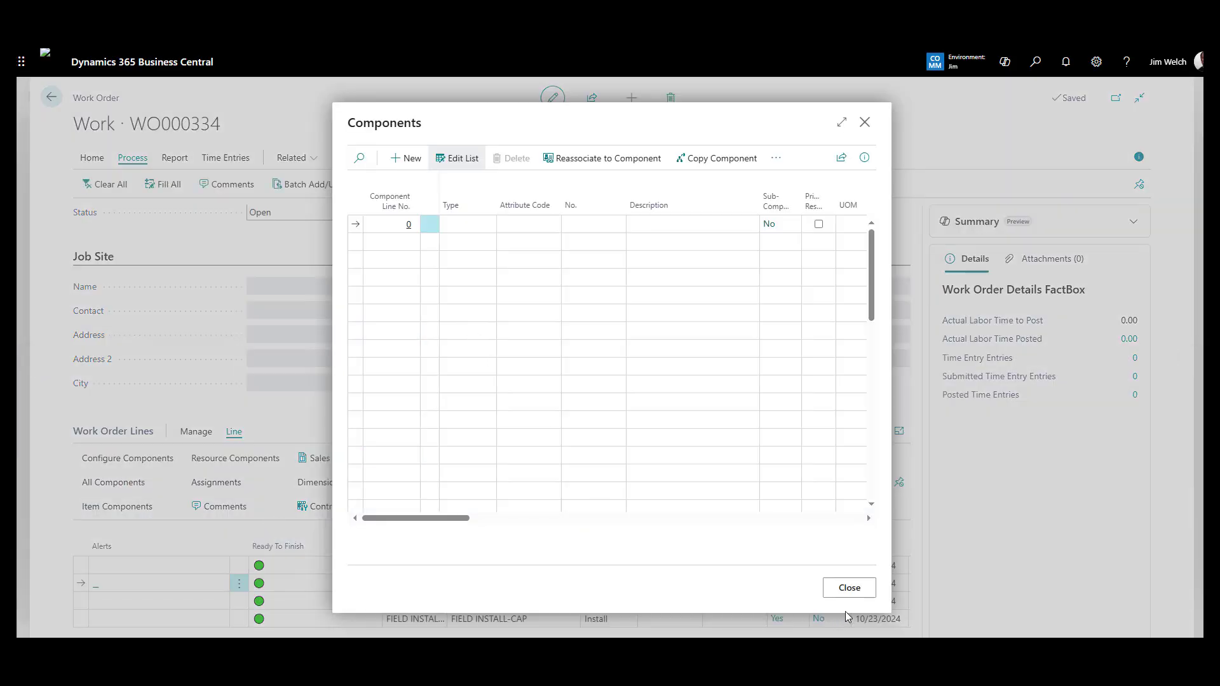
left_click(836, 595)
left_click(502, 602)
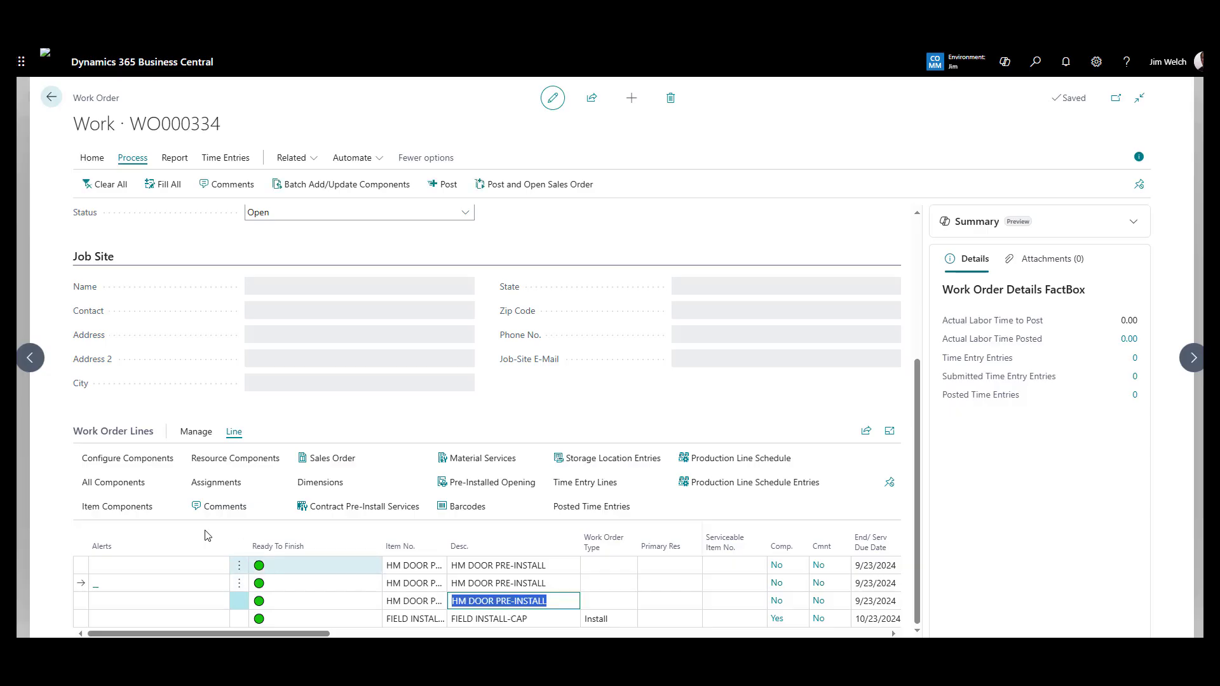
left_click(138, 490)
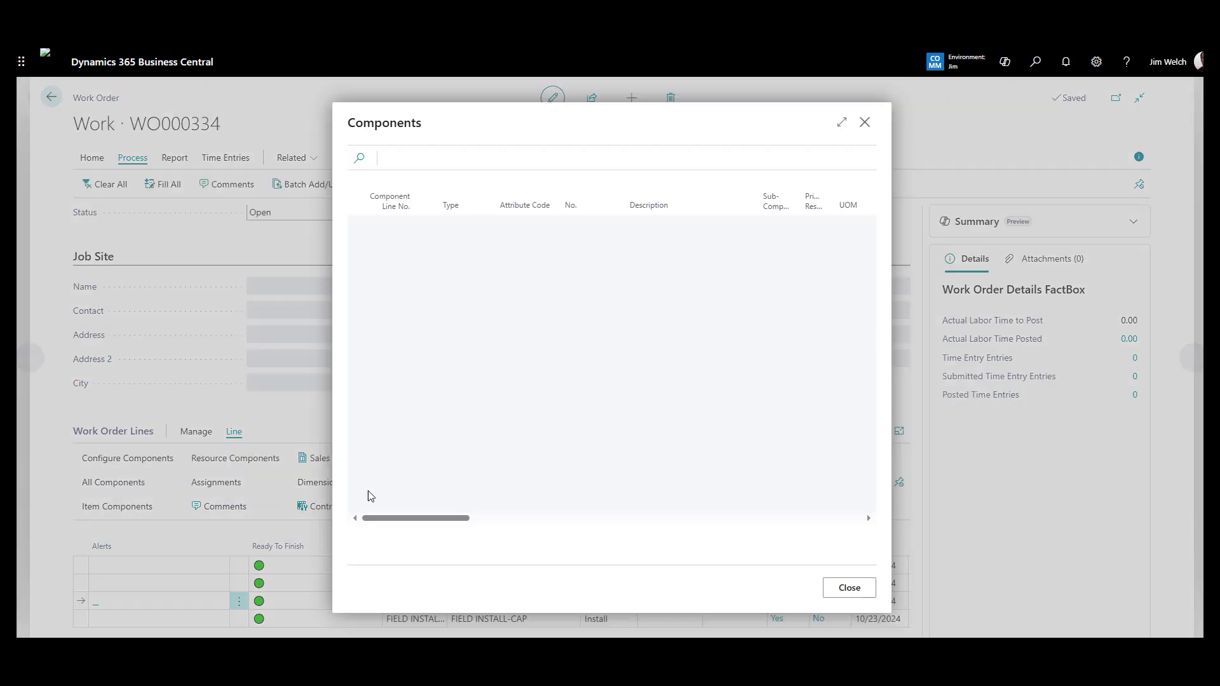
left_click(840, 588)
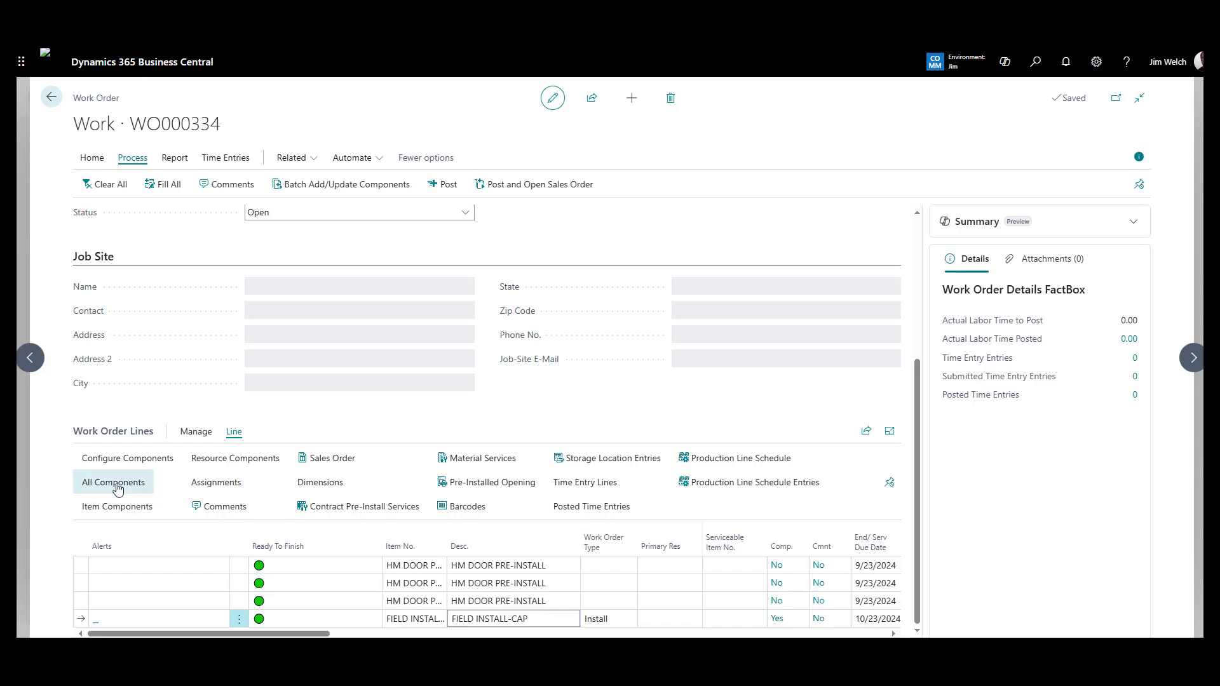
left_click(229, 489)
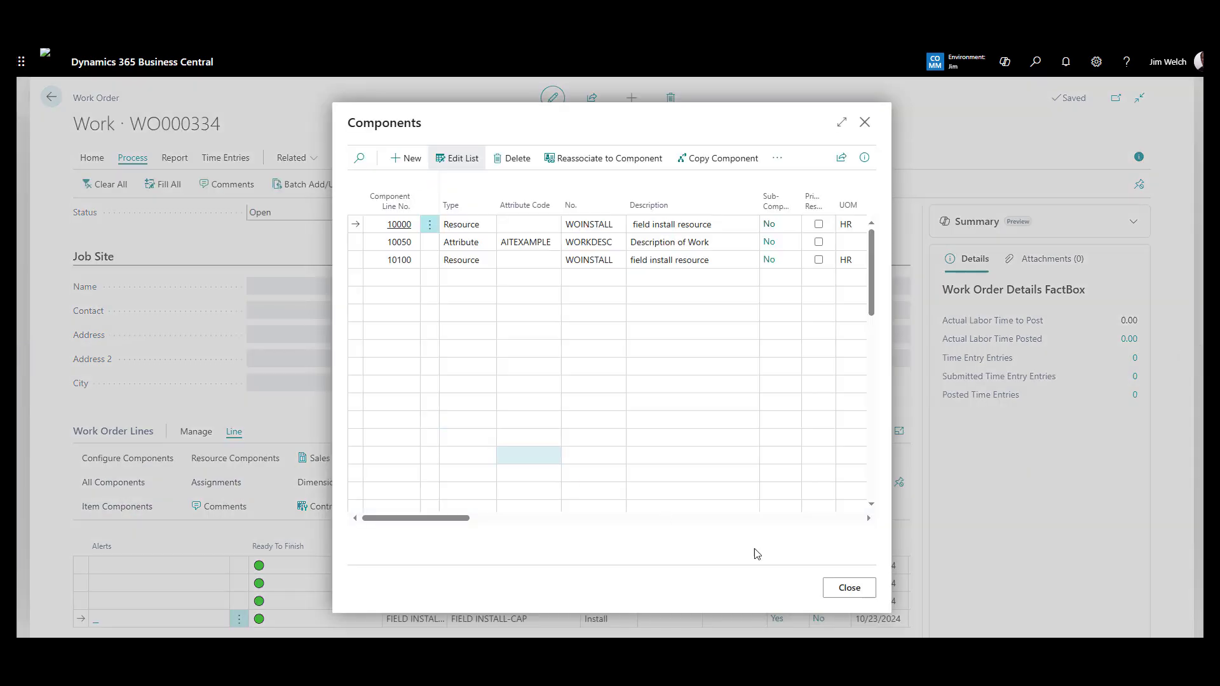
left_click(851, 589)
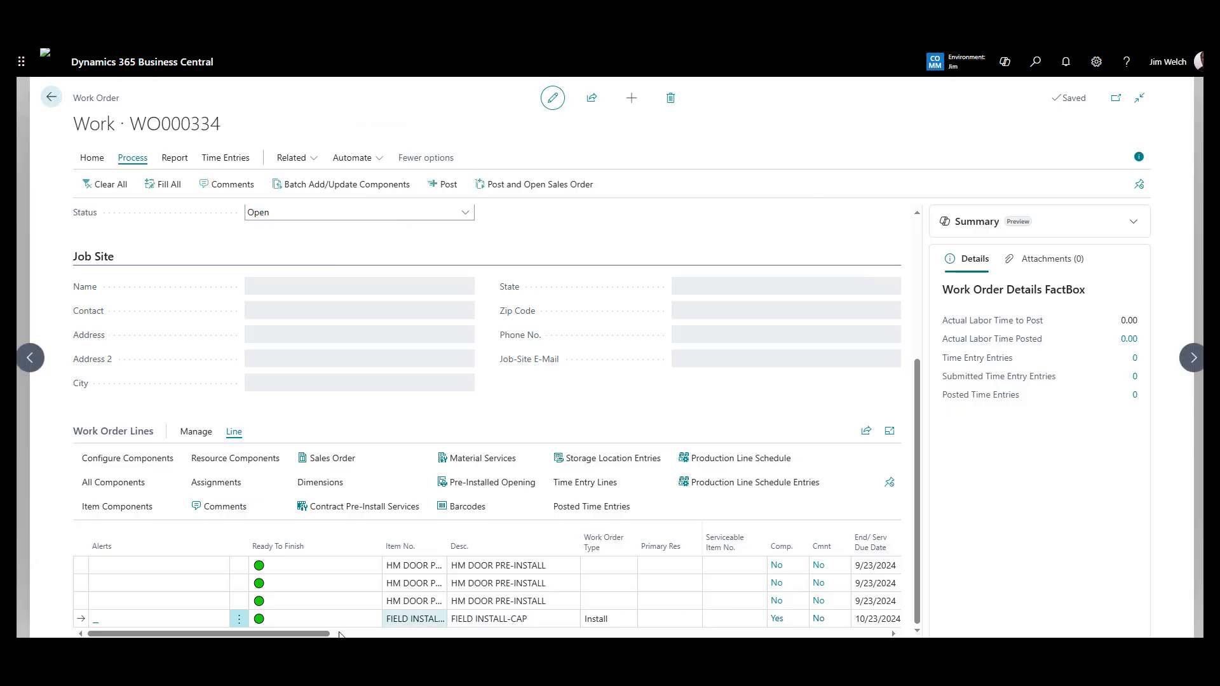
Step: Examine the total, to finish, finished and remaining quantities of the work order lines
left_click_drag(324, 636, 555, 636)
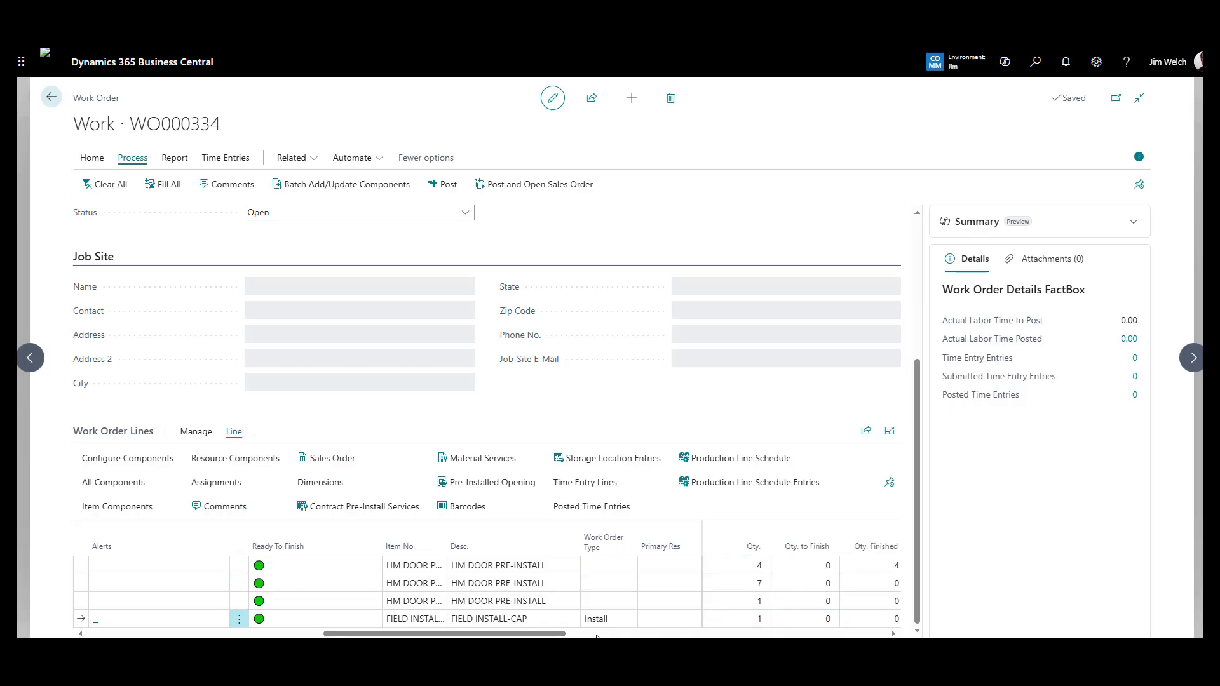
left_click_drag(558, 634, 561, 634)
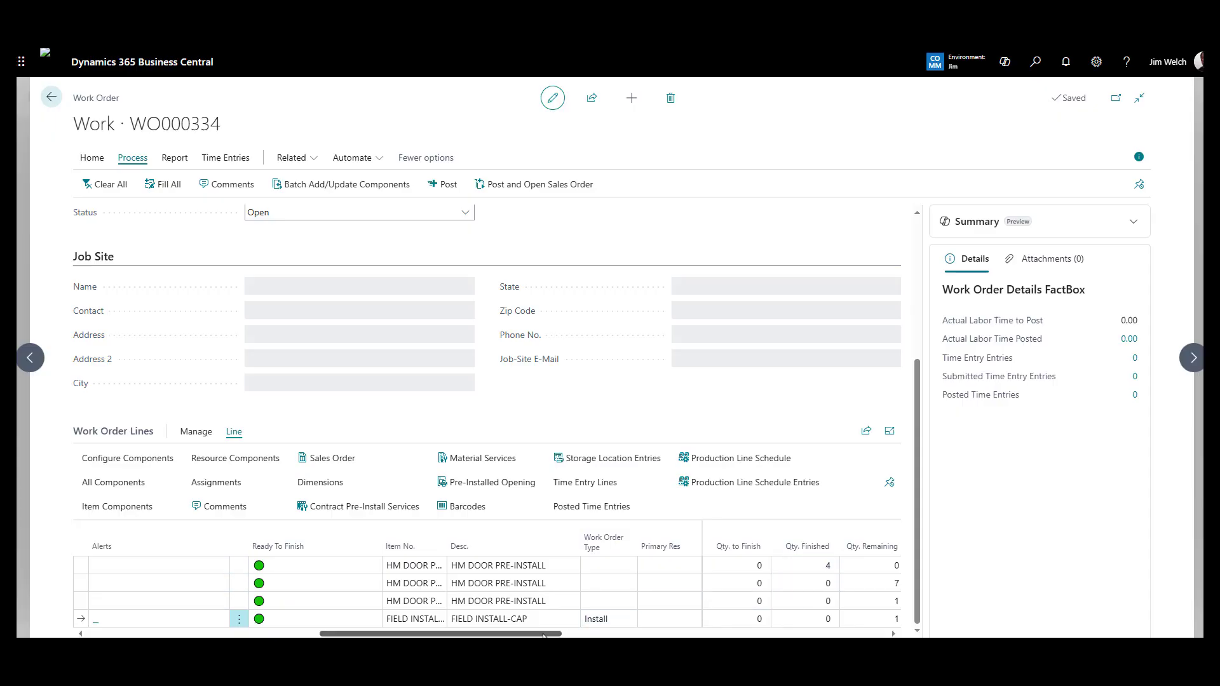
left_click_drag(544, 636, 518, 635)
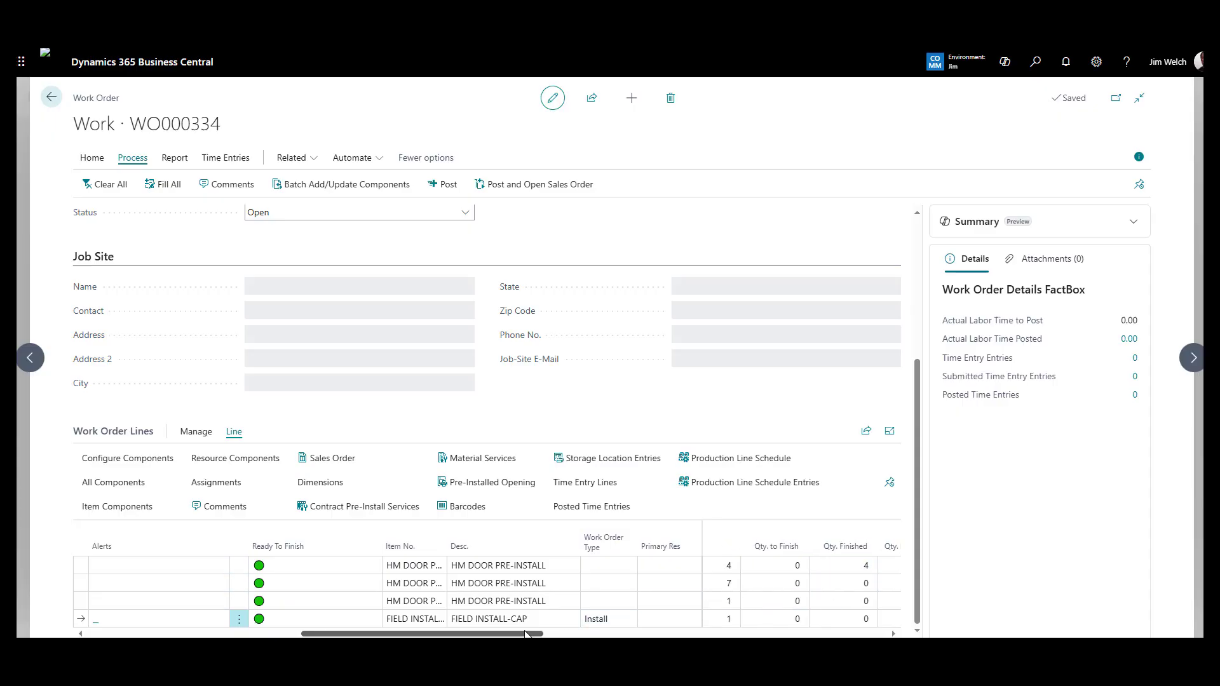
Step: Batch add the resource component to the lines of work order WO000334, with quantity per 2 and cost to distribute 50.00
left_click(358, 187)
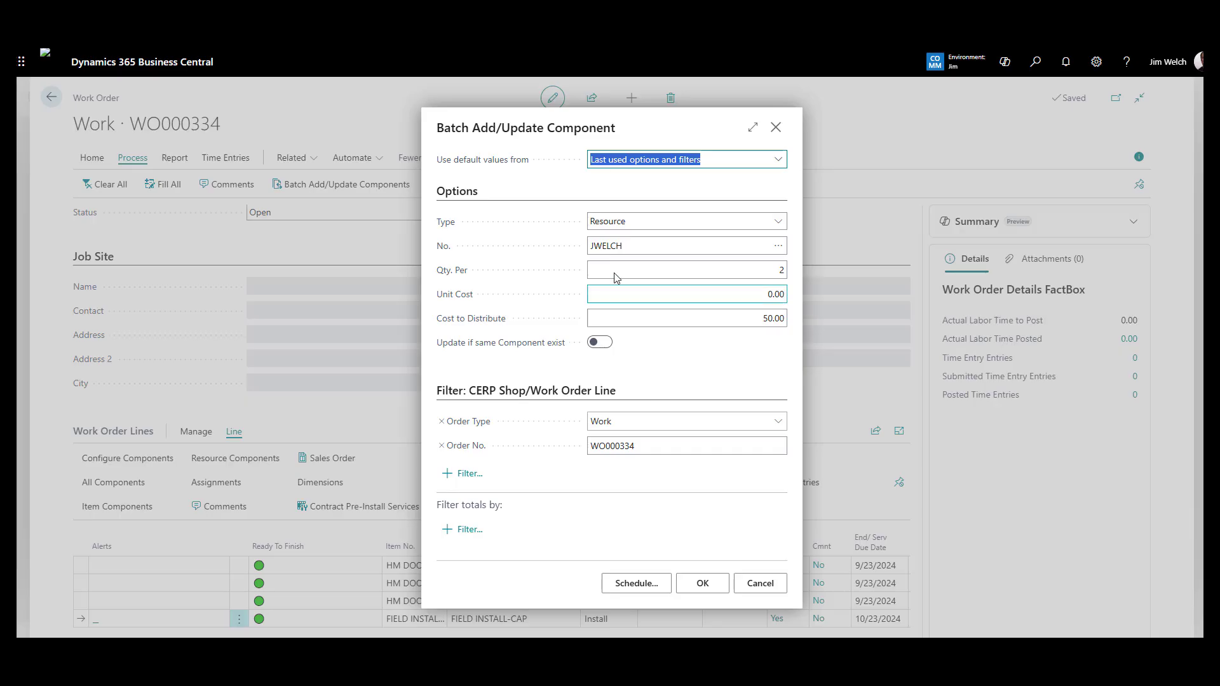
left_click(778, 221)
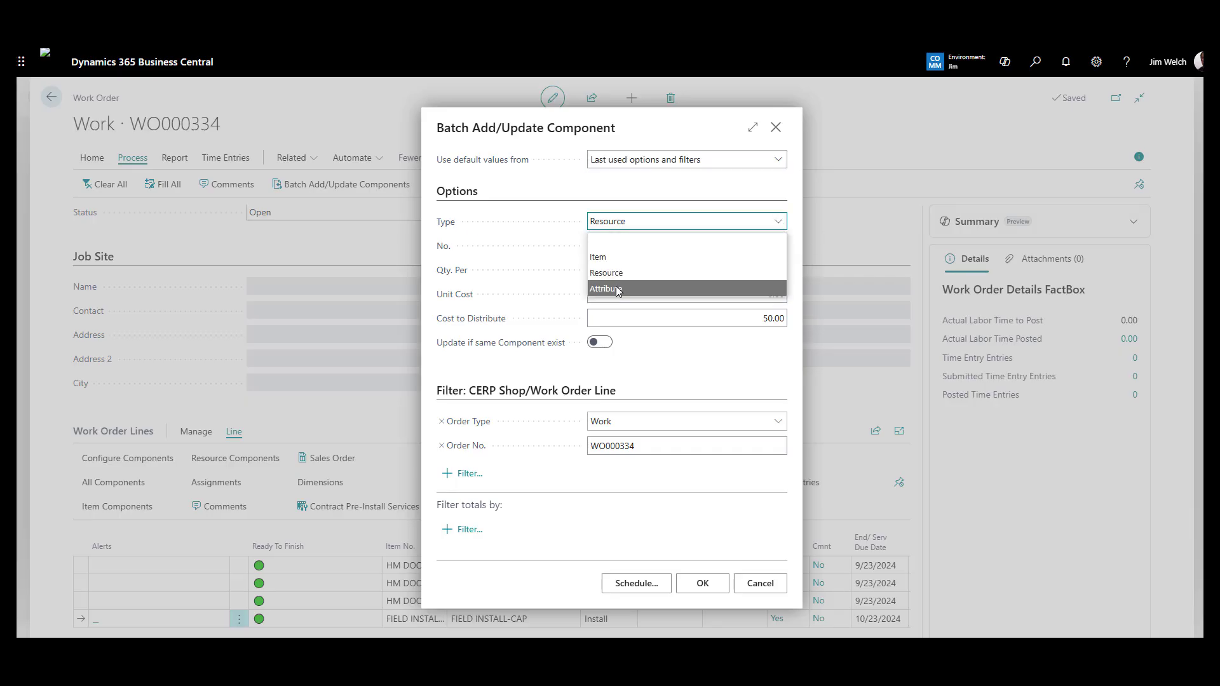
left_click(574, 198)
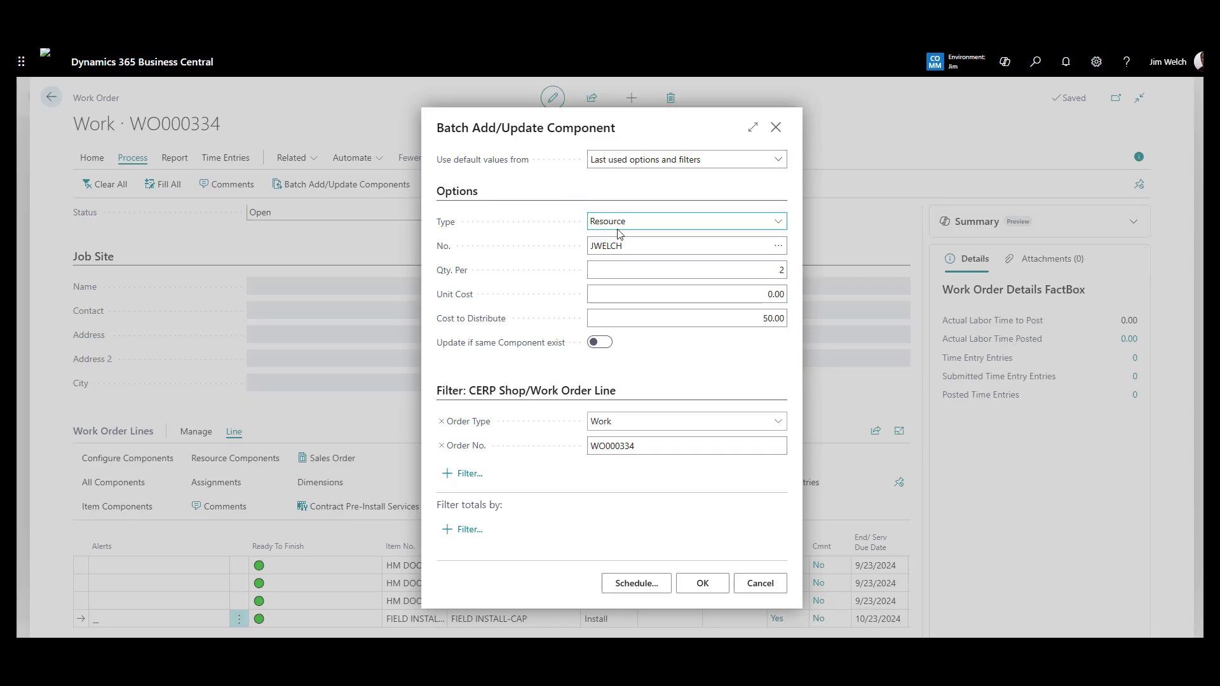
left_click(620, 250)
left_click(685, 277)
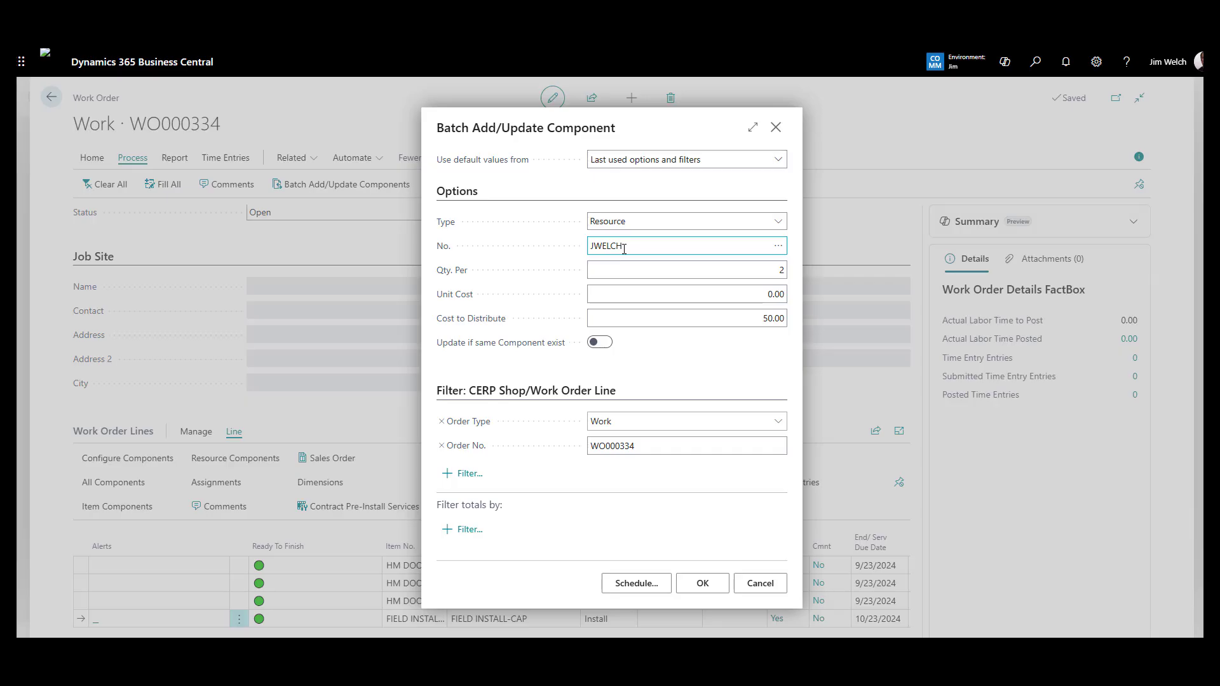
left_click(710, 590)
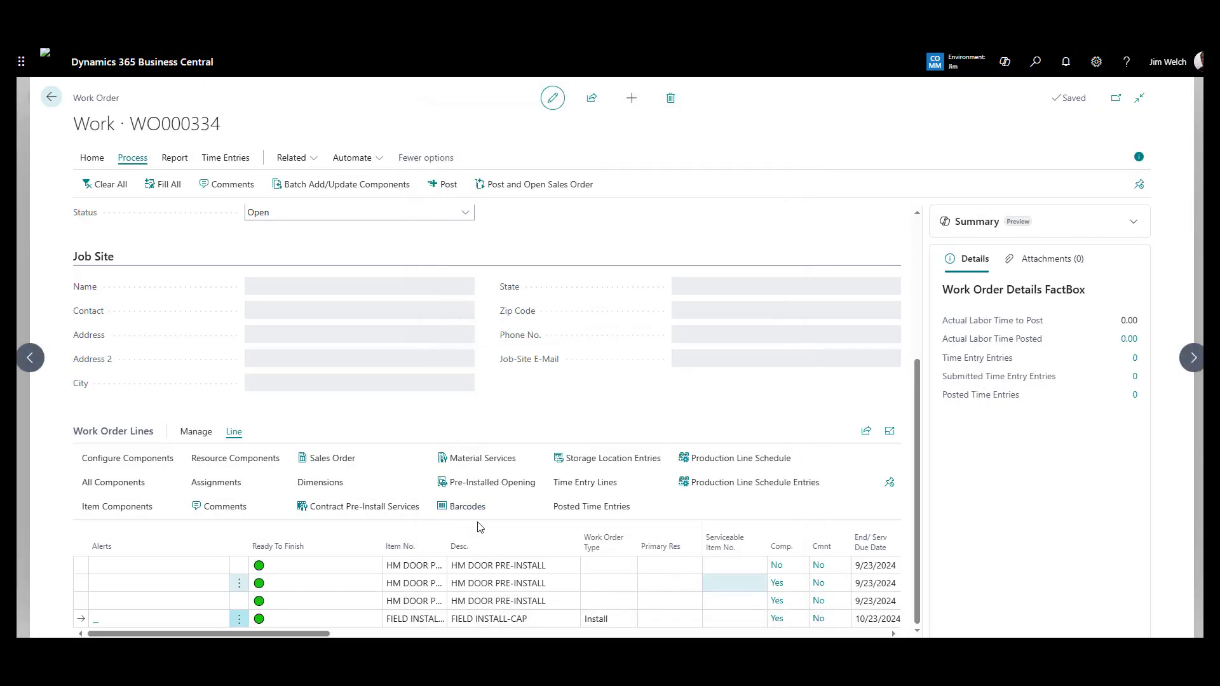
Step: Review all components of the first two HM DOOR PRE-INSTALL lines, including the unit cost and total cost
left_click(409, 570)
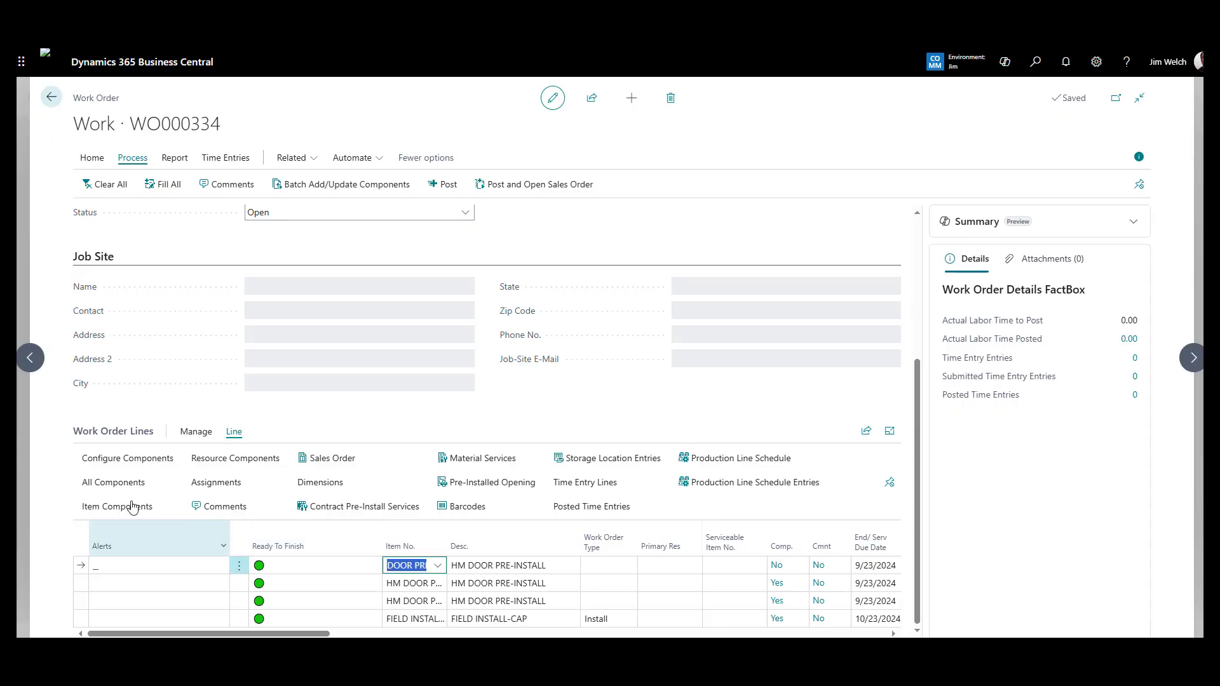
left_click(109, 488)
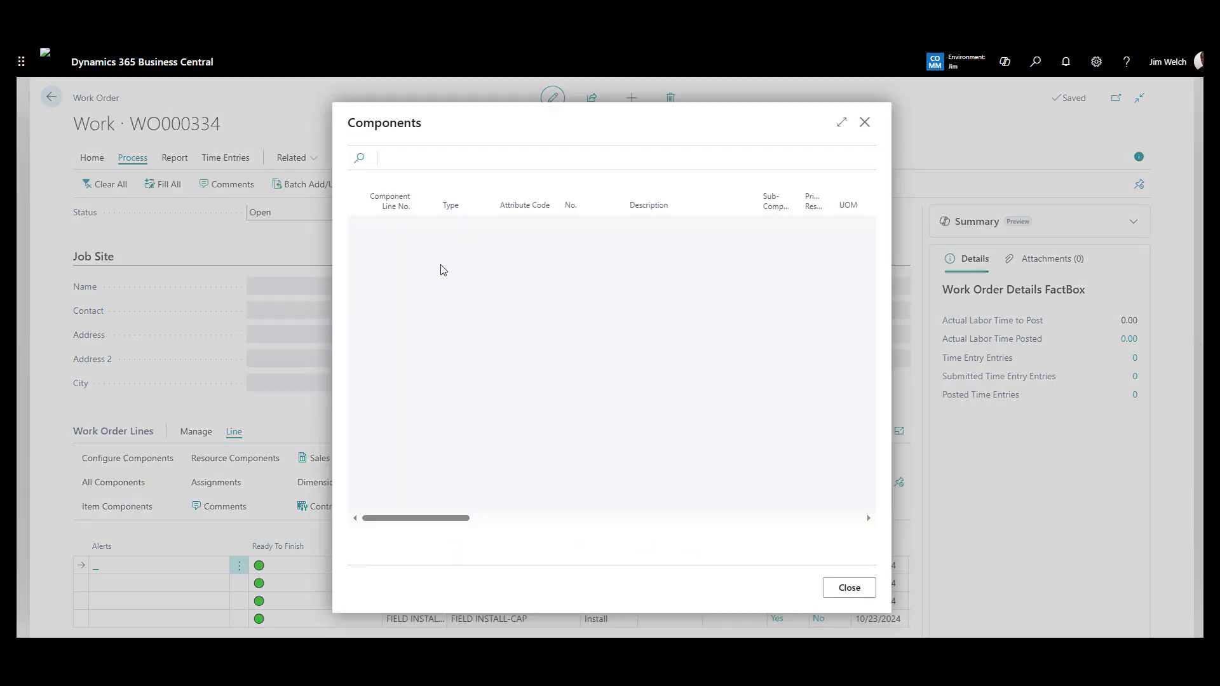
left_click(849, 588)
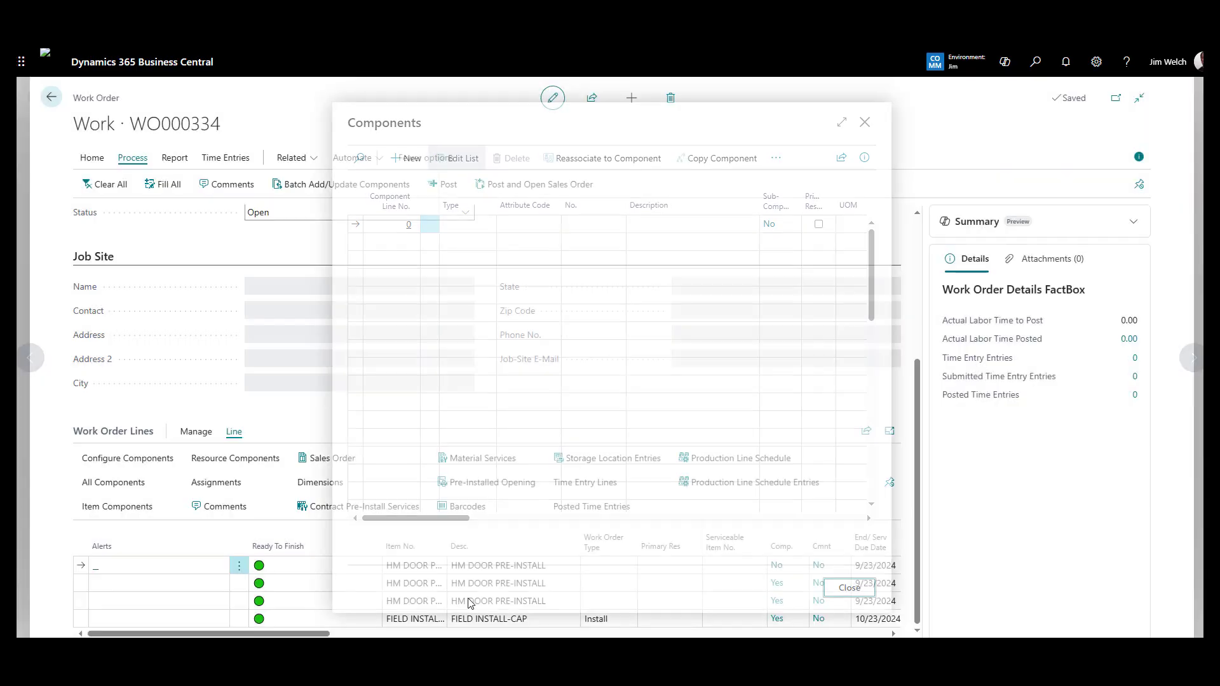
left_click(108, 484)
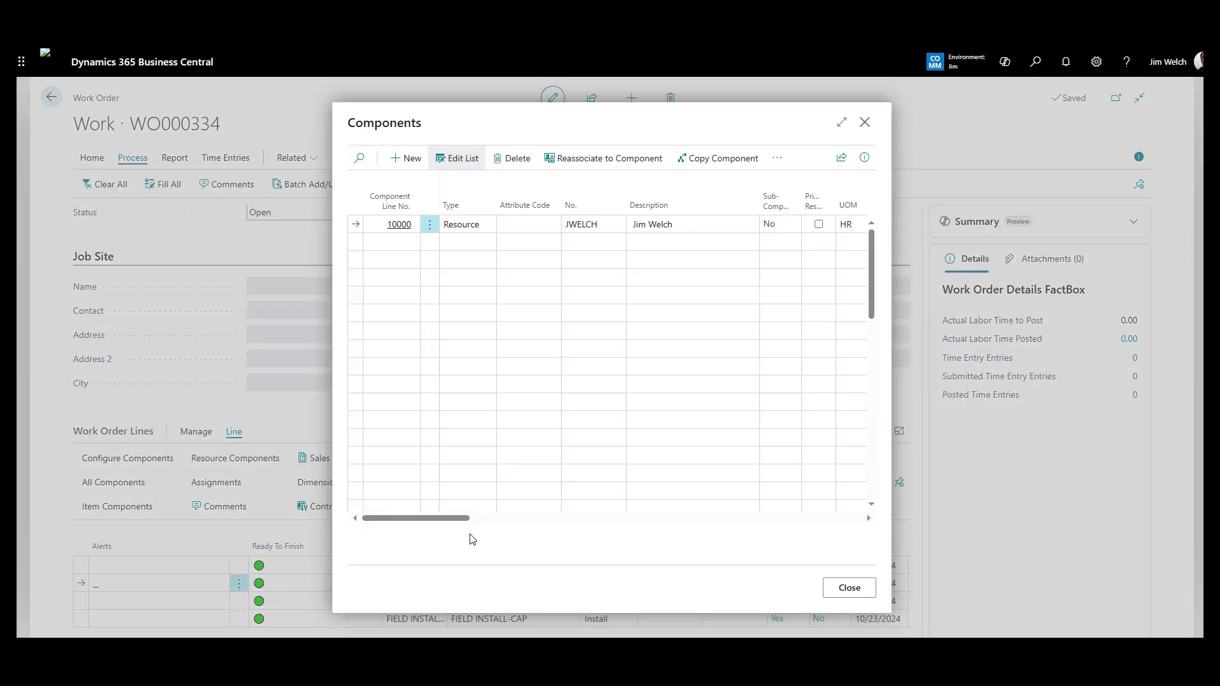
left_click_drag(455, 519, 755, 520)
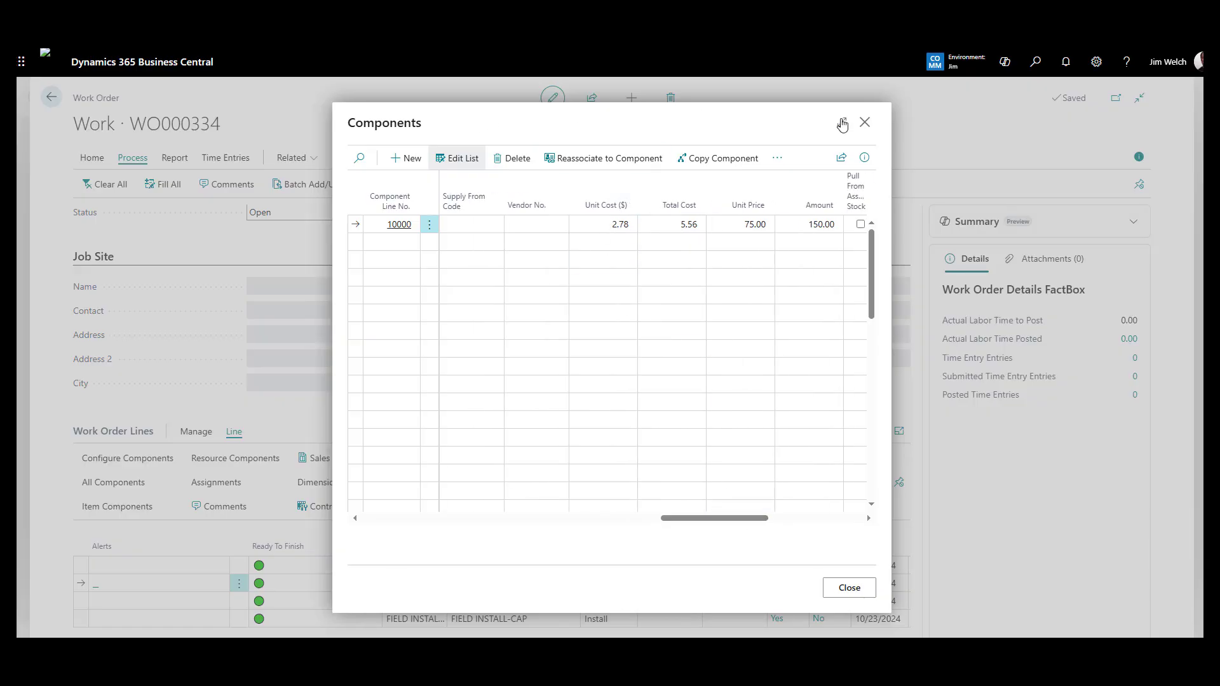
left_click(866, 123)
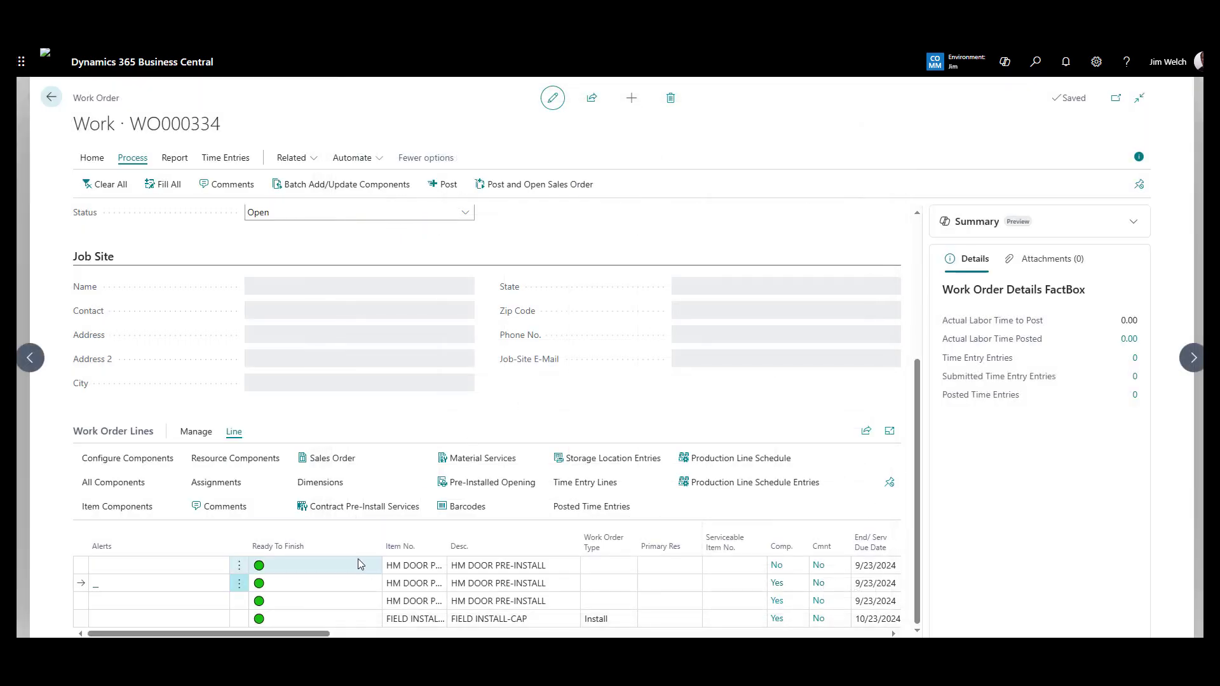
Step: Check all components and their costs on the third HM DOOR PRE-INSTALL line and the FIELD INSTALL-CAP line
left_click(318, 597)
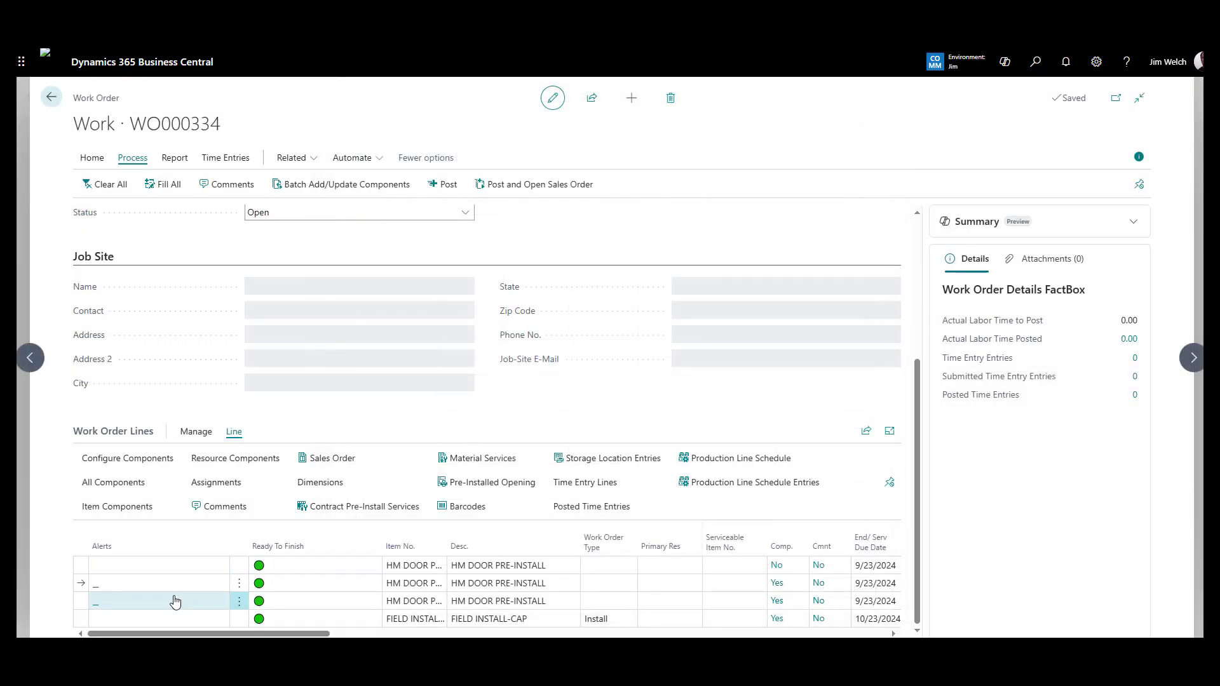
mouse_move(305, 634)
left_mouse_down()
mouse_move(497, 634)
mouse_move(305, 635)
left_mouse_up()
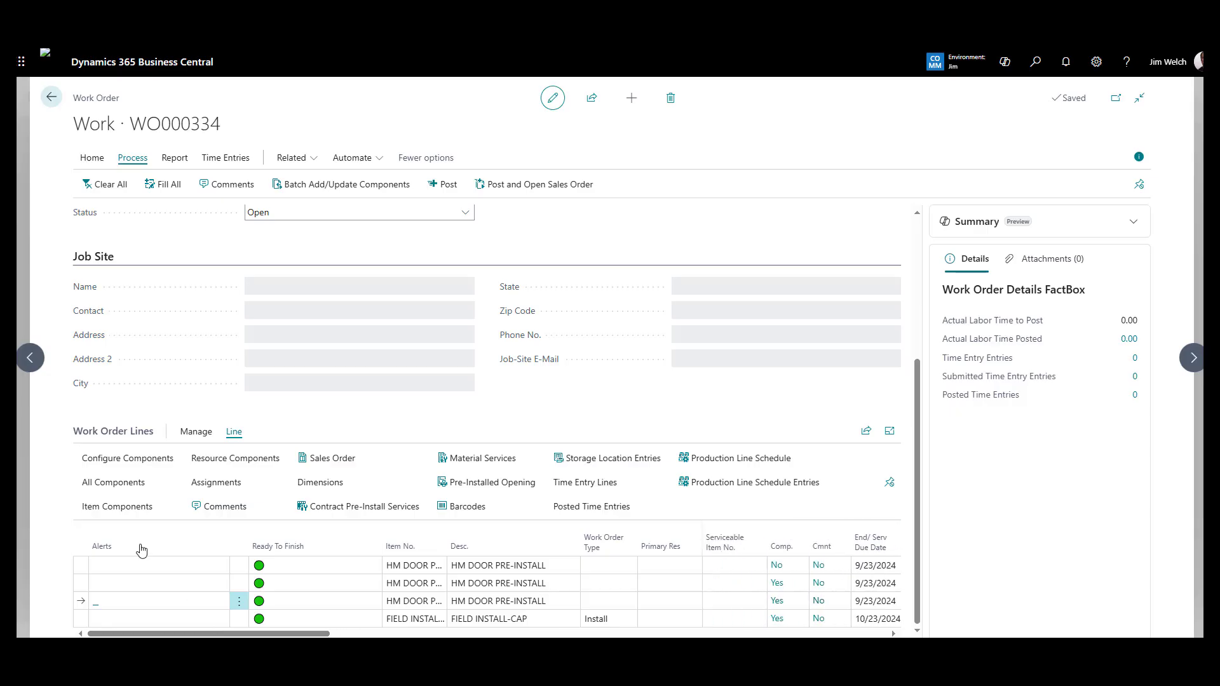
left_click(124, 490)
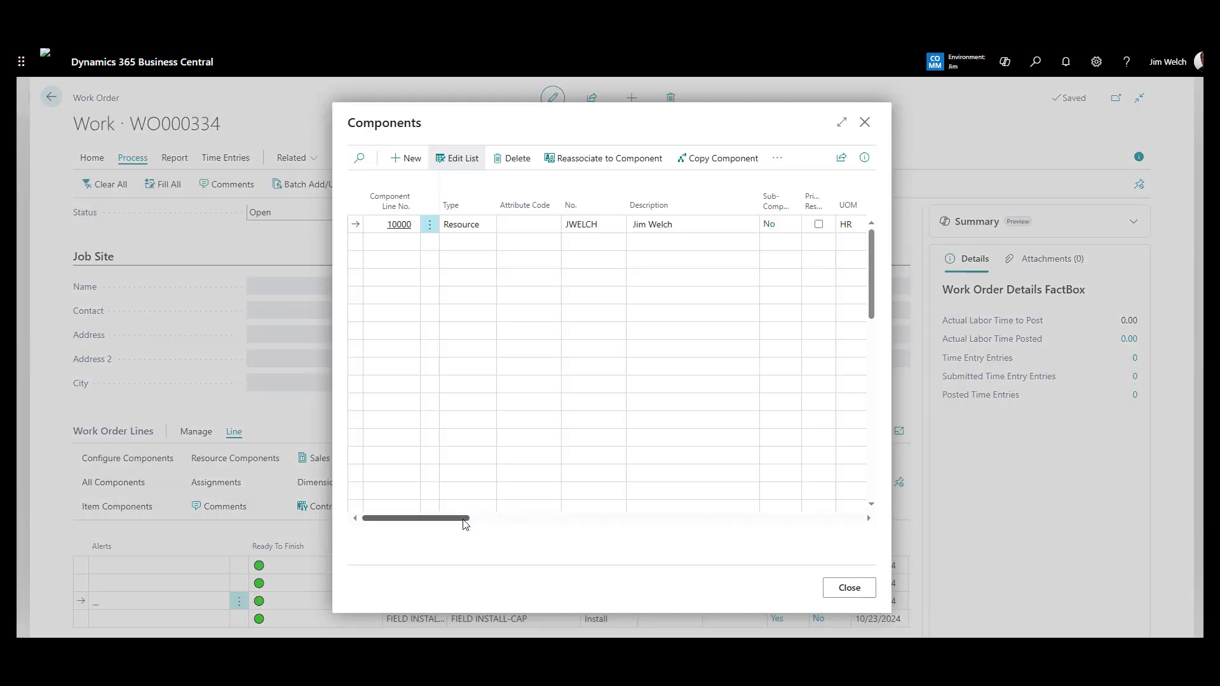
left_click_drag(464, 525, 736, 525)
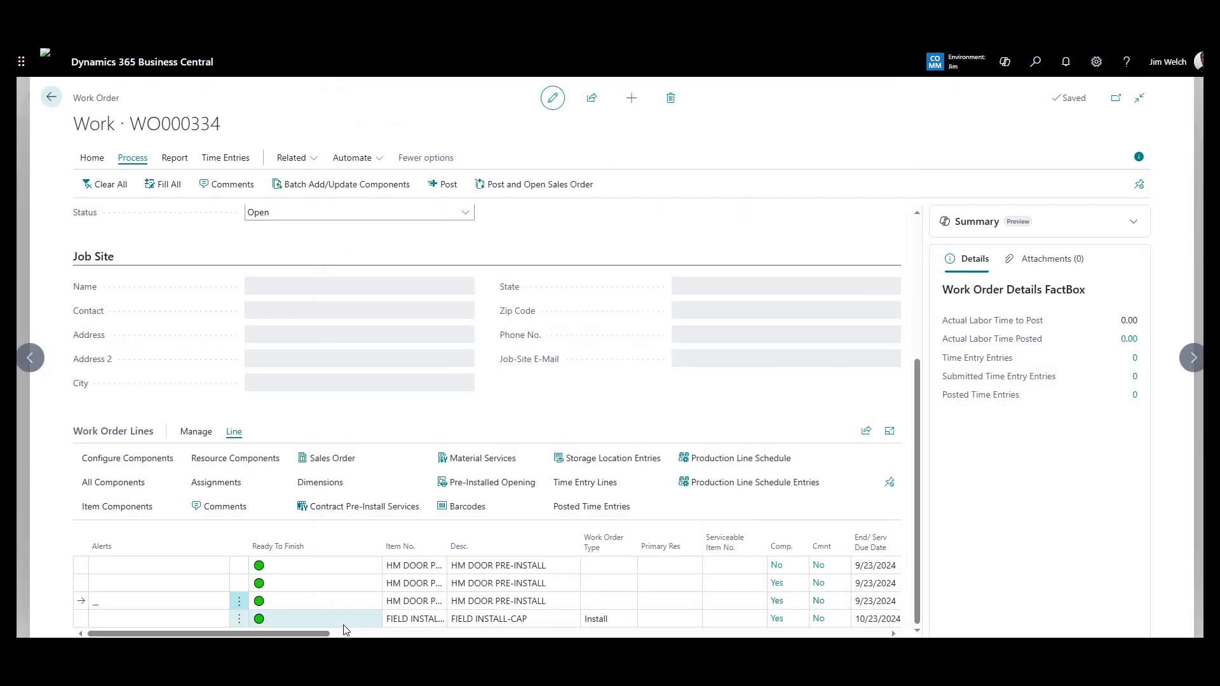
left_click(337, 619)
left_click(119, 493)
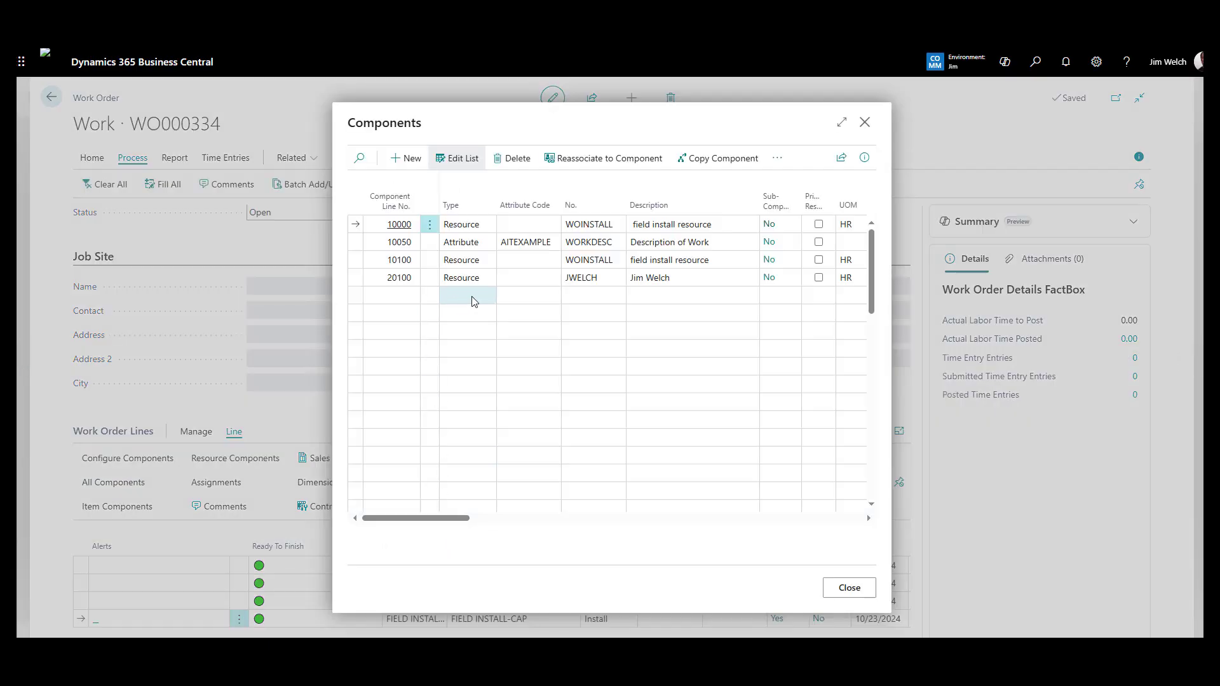
left_click_drag(450, 518, 713, 521)
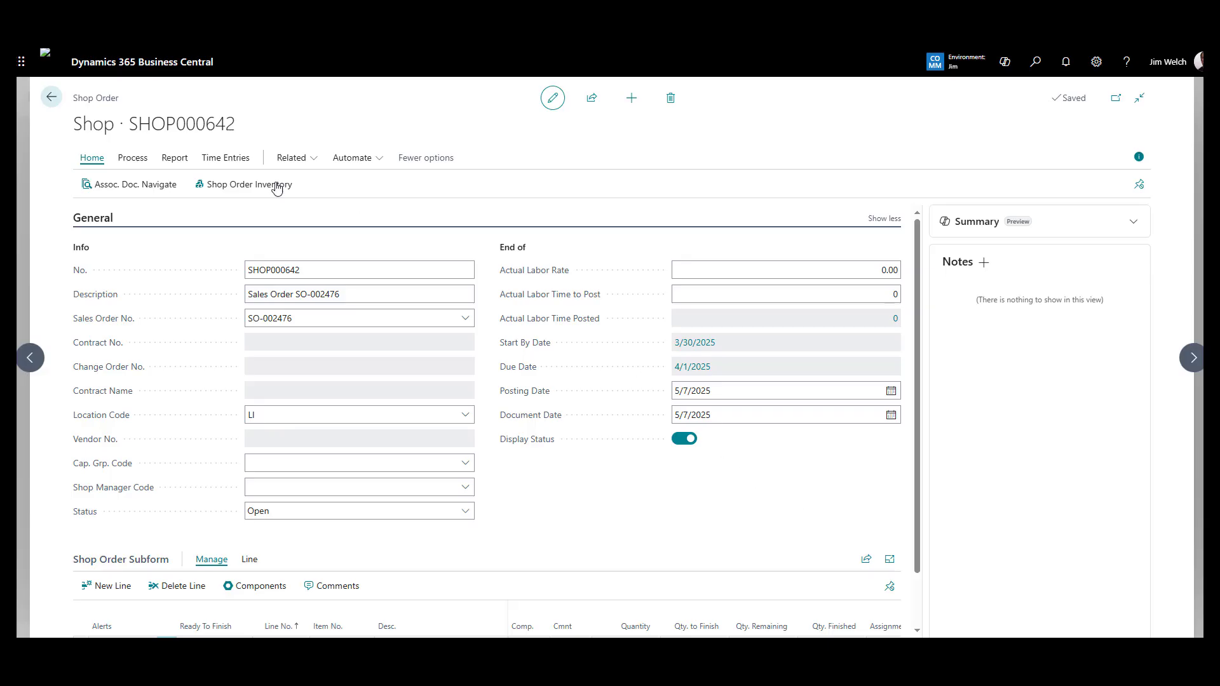
Step: Open the shop order inventory of SHOP000642, examine the first frame's sub-components, and return to the inventory list
left_click(249, 192)
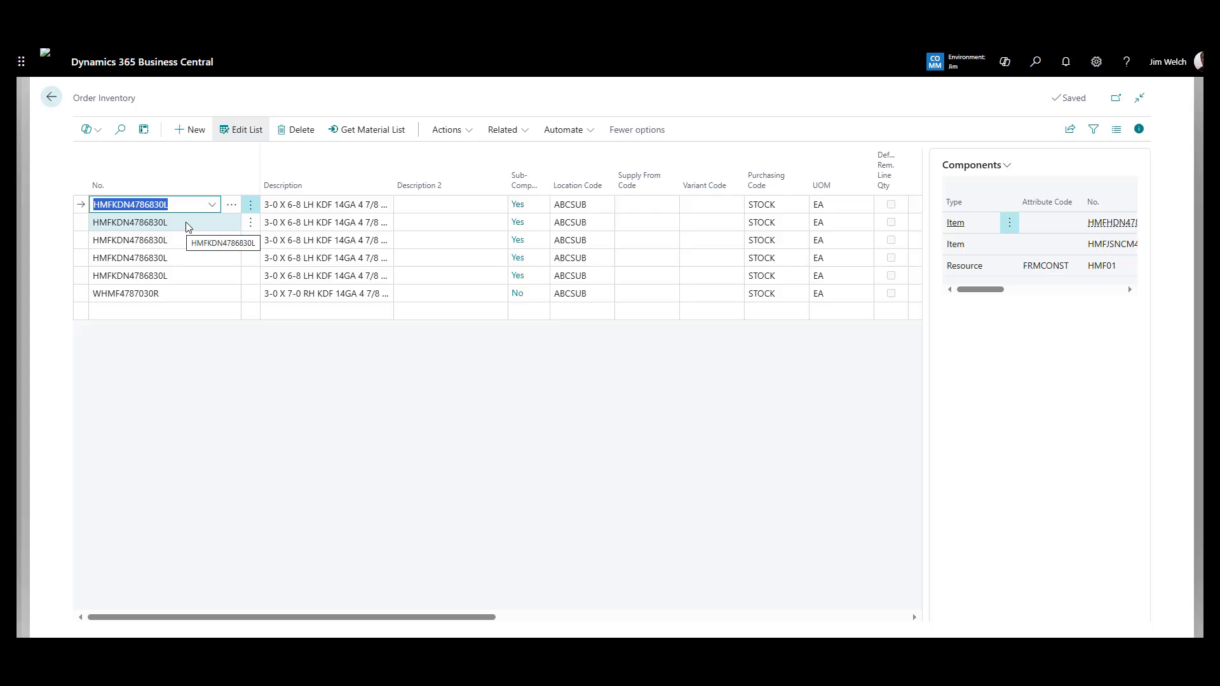
left_click(521, 207)
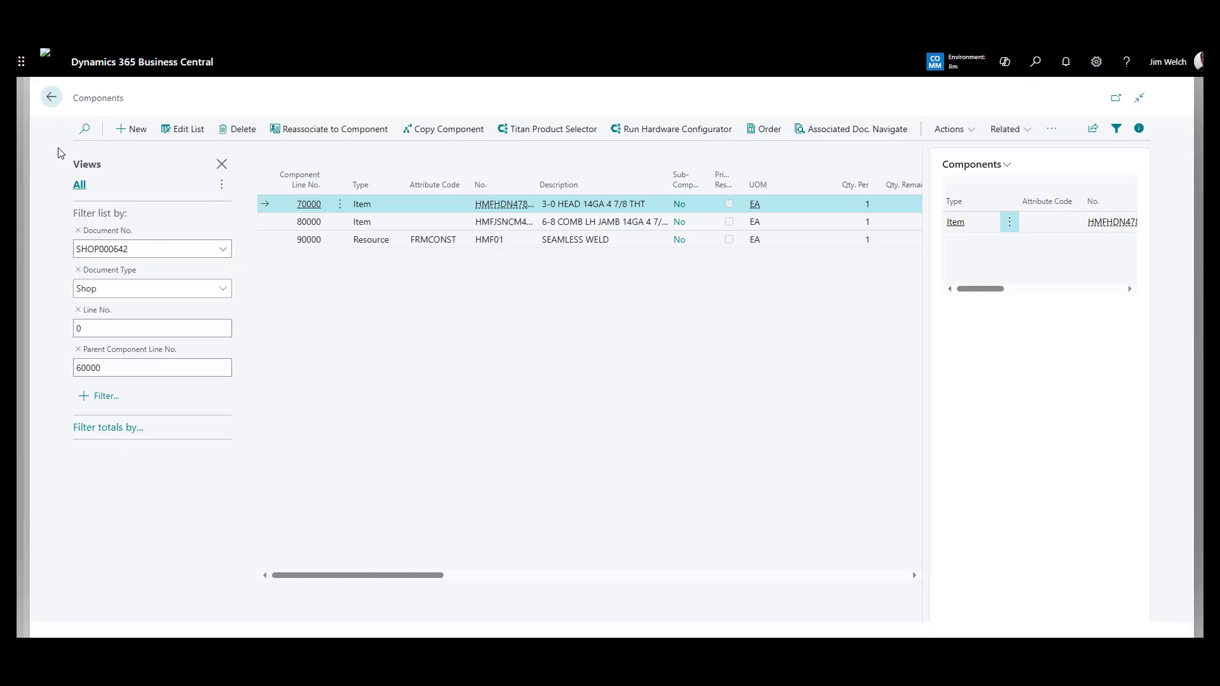
left_click(51, 98)
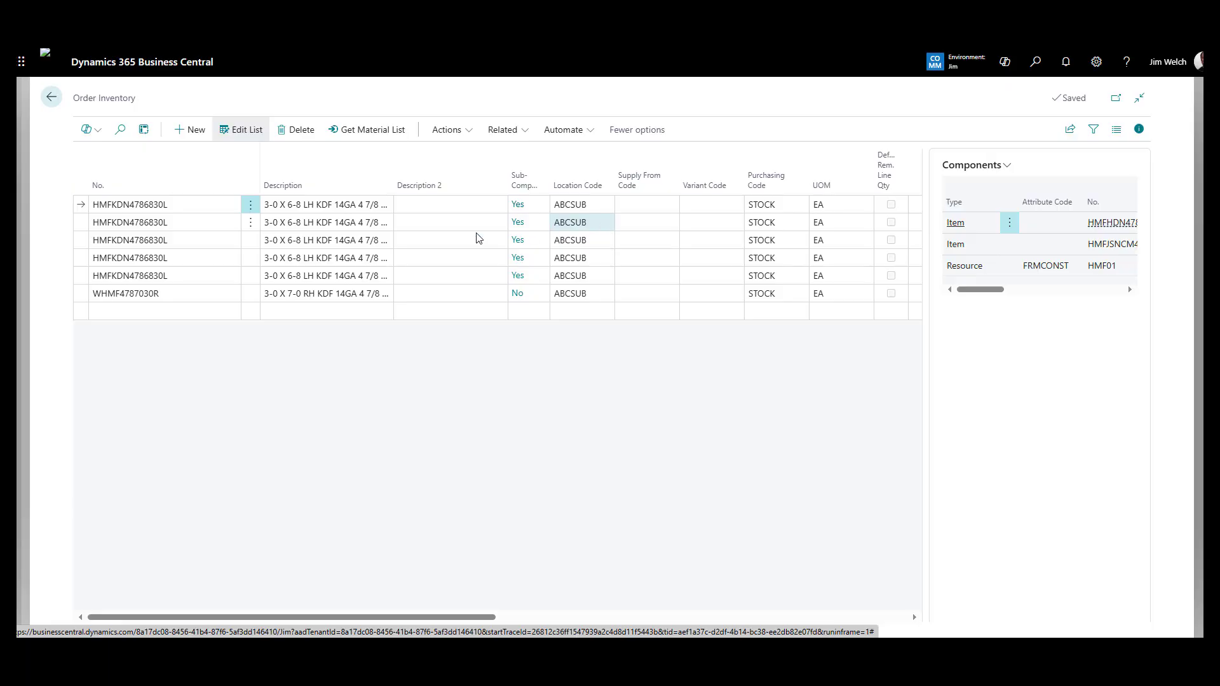
Step: Add item HMFKDN4786830L as a new order inventory line and close its sales configurator without answering the questions
left_click(154, 318)
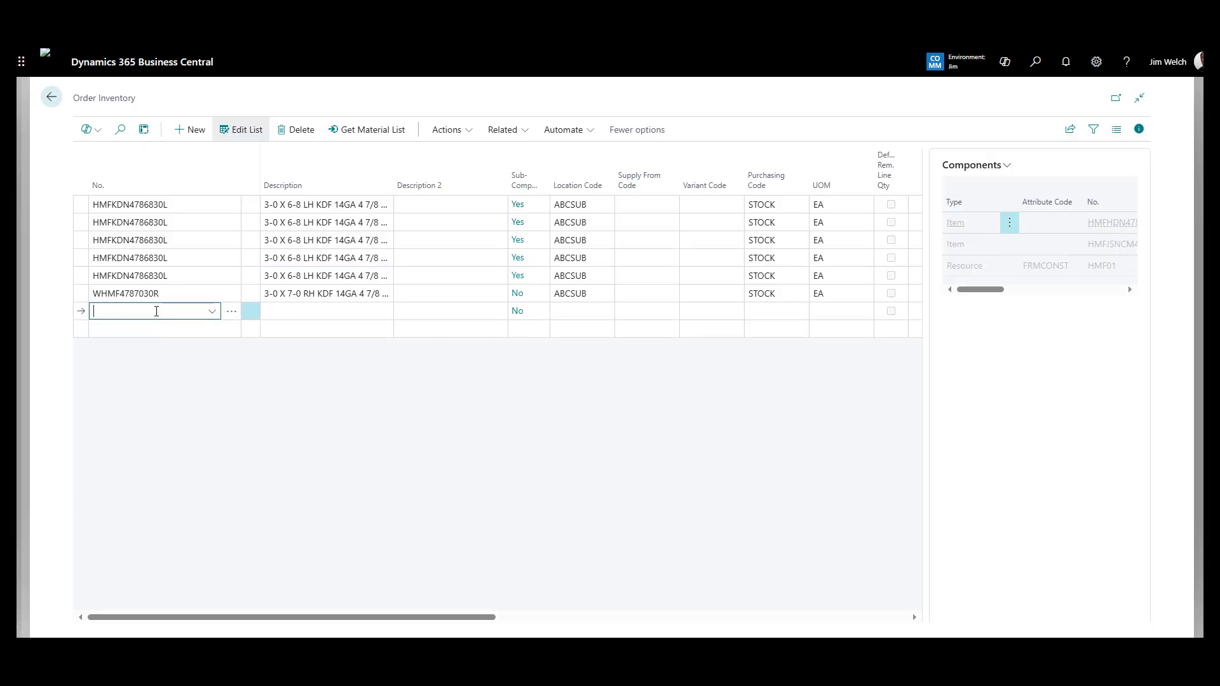
type("HMFKDN4786830L")
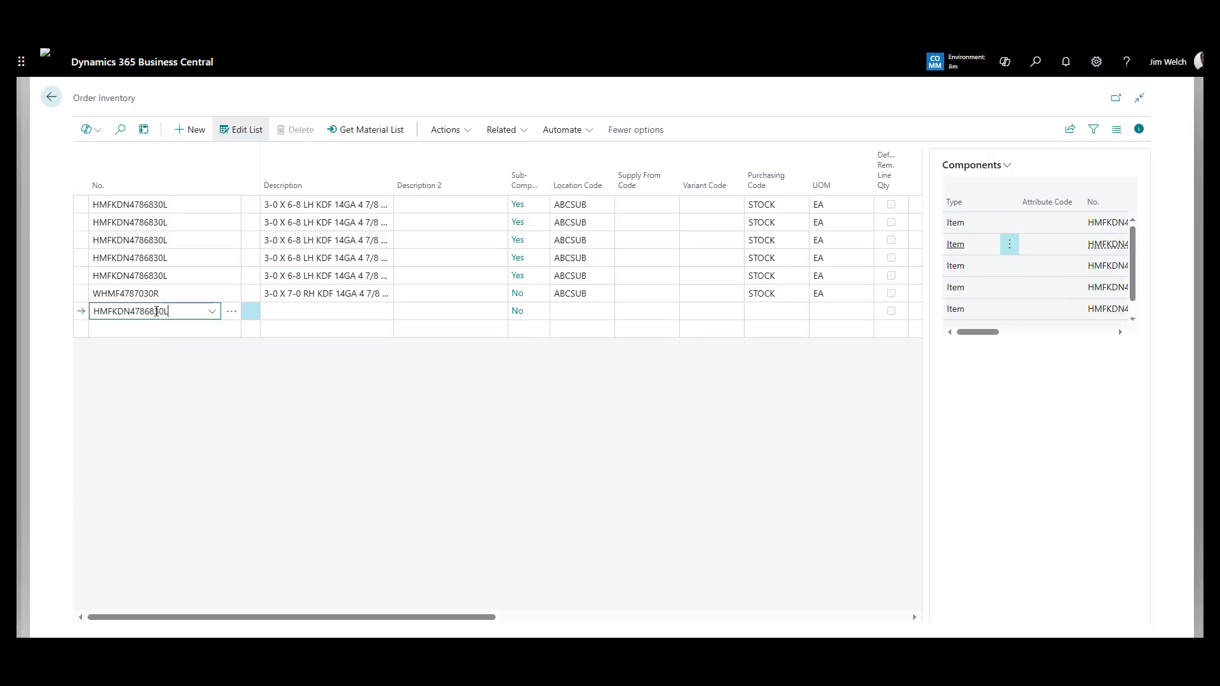
key("Tab")
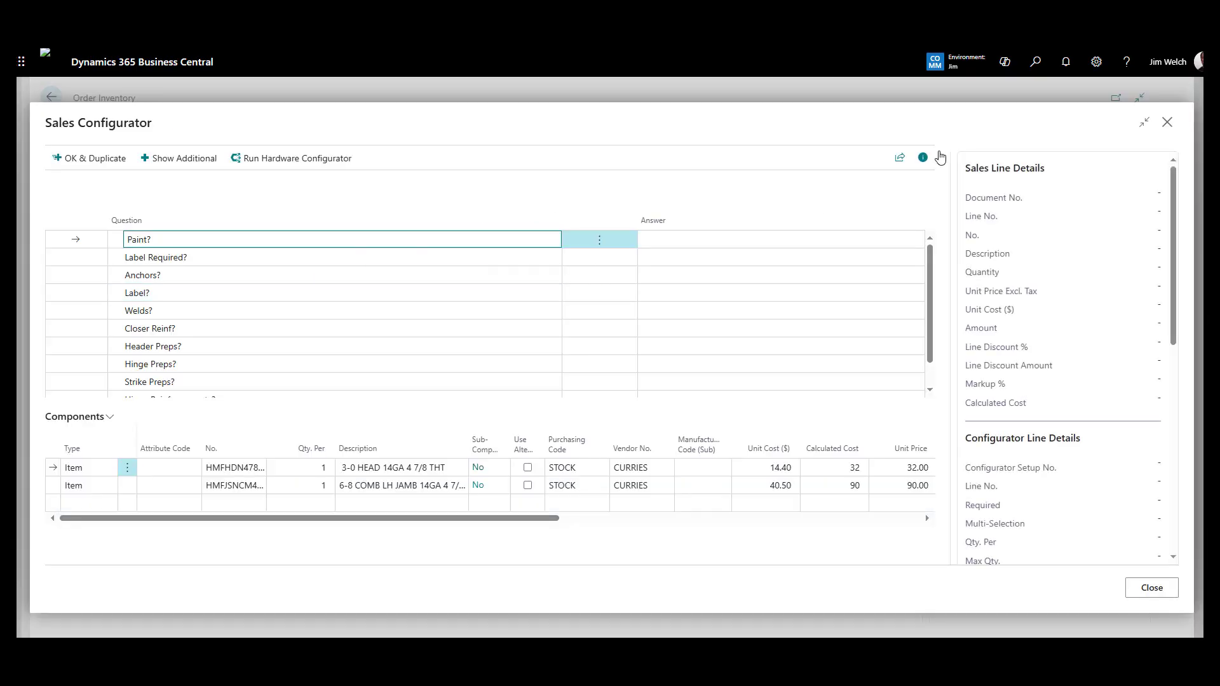
left_click(1167, 125)
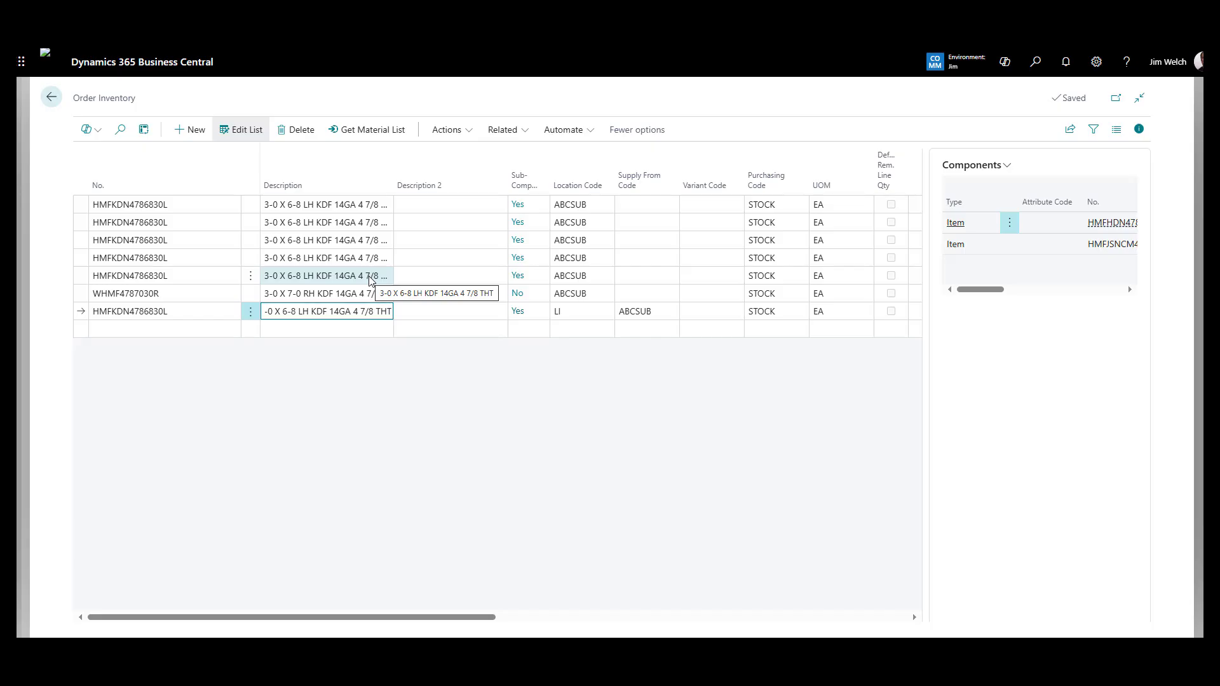
Step: Examine the component split options for the fifth inventory line without splitting it, and review the other available line actions
left_click(372, 280)
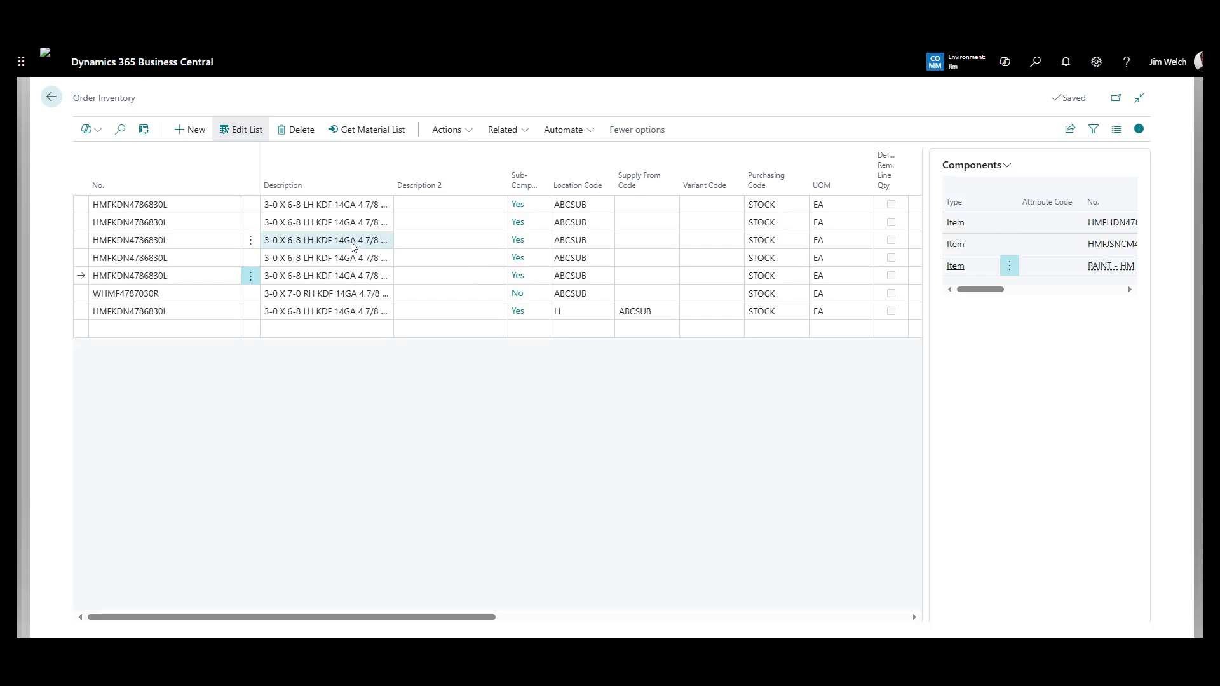
left_click(459, 130)
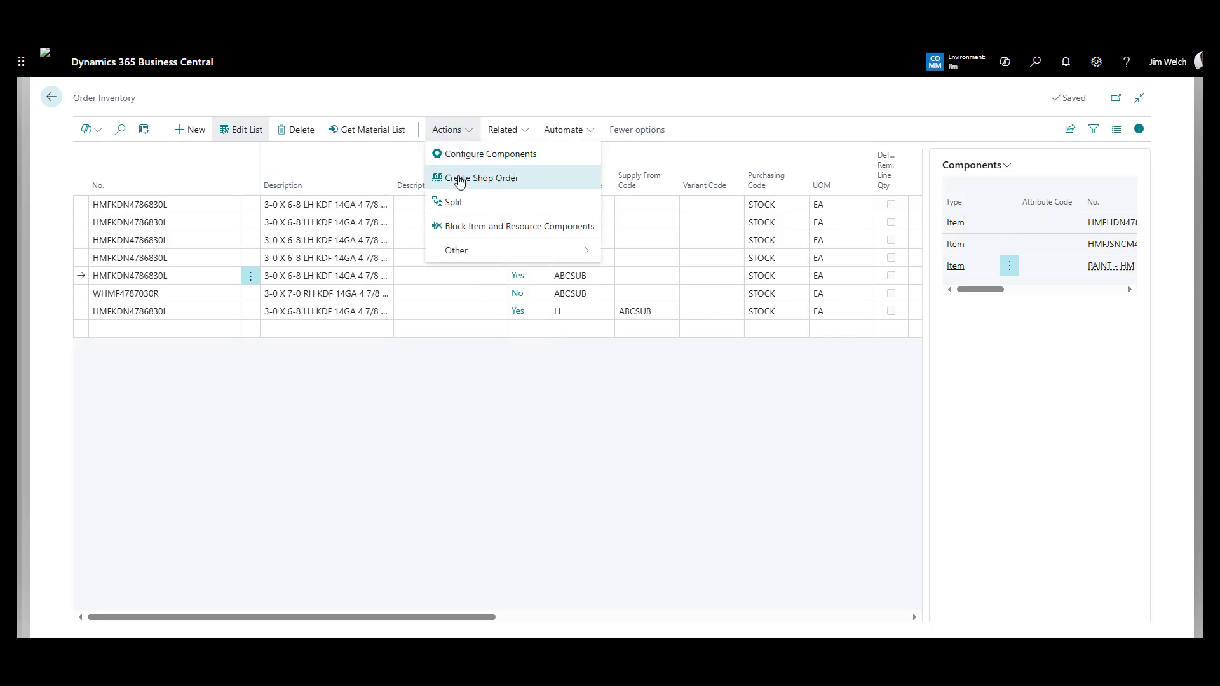
left_click(455, 203)
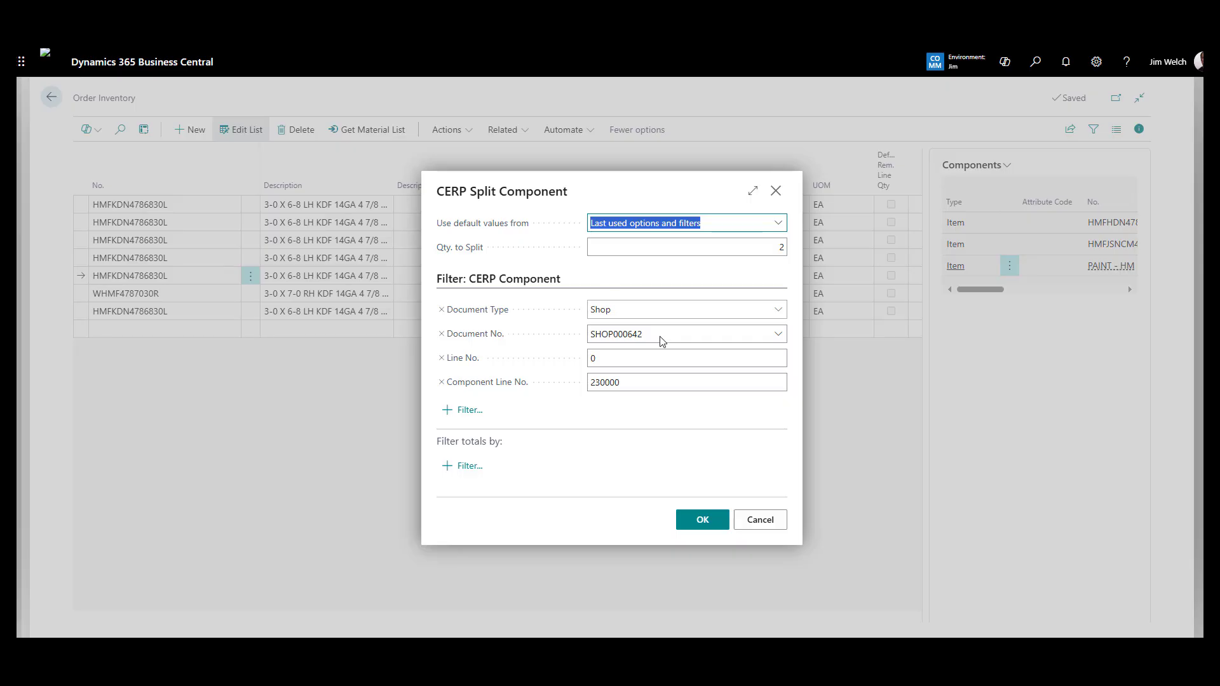
left_click(763, 518)
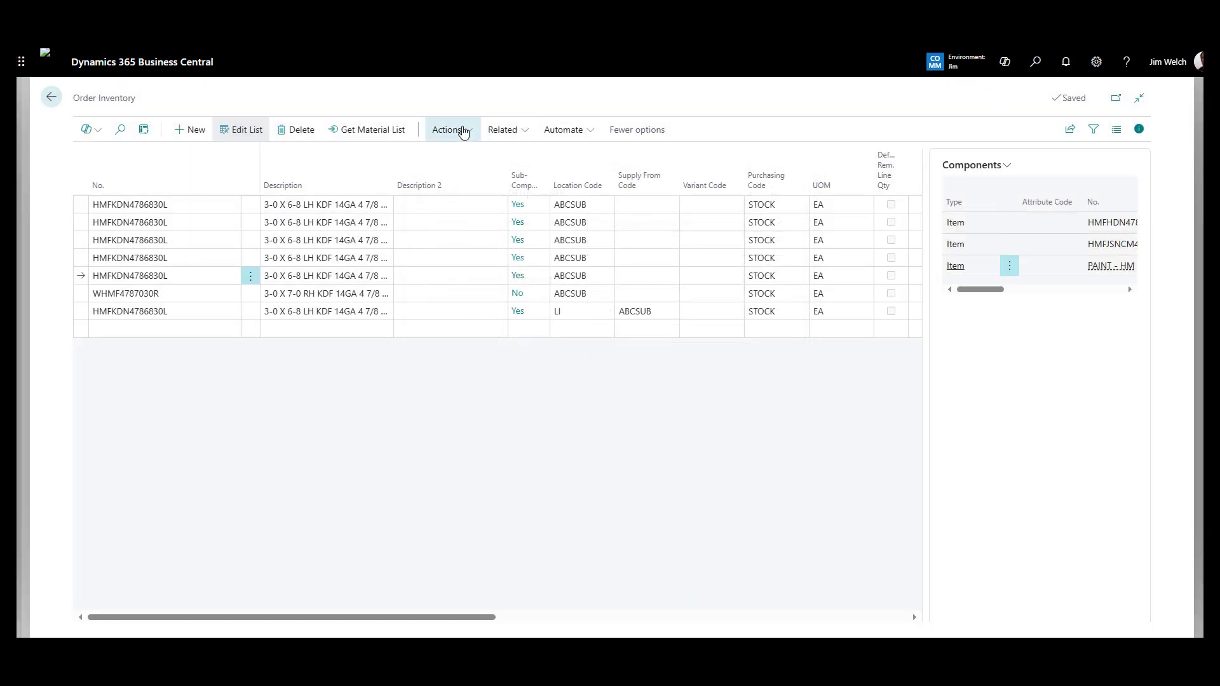
left_click(453, 129)
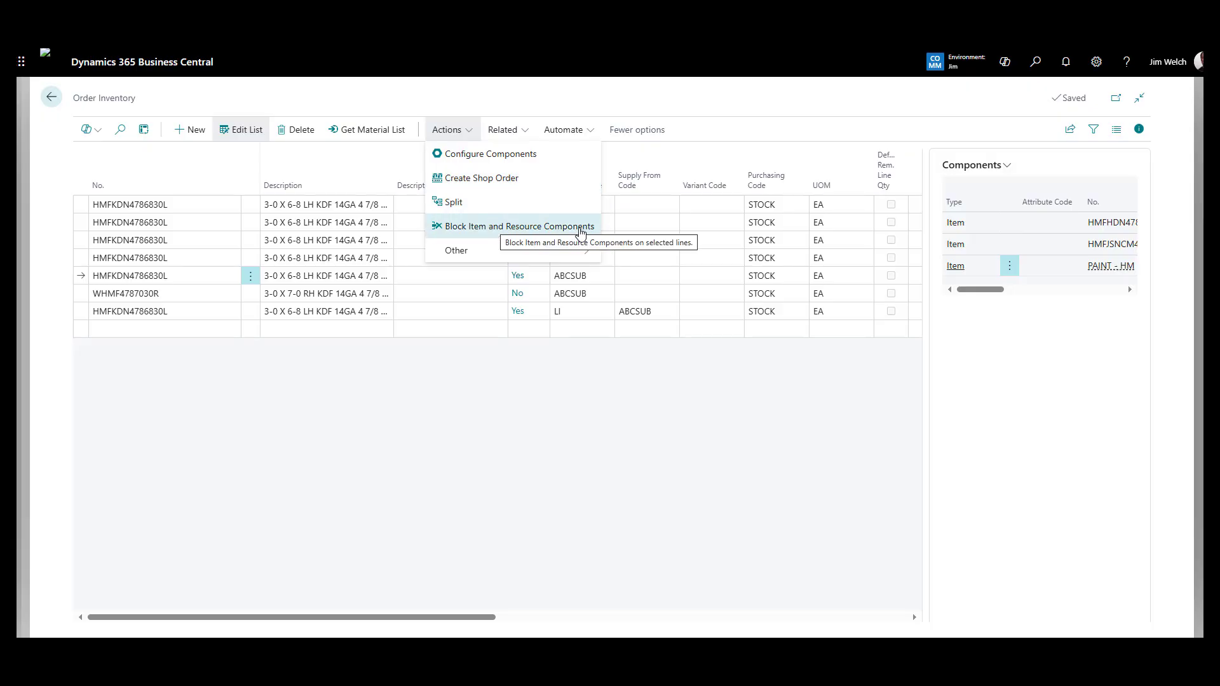
left_click(331, 262)
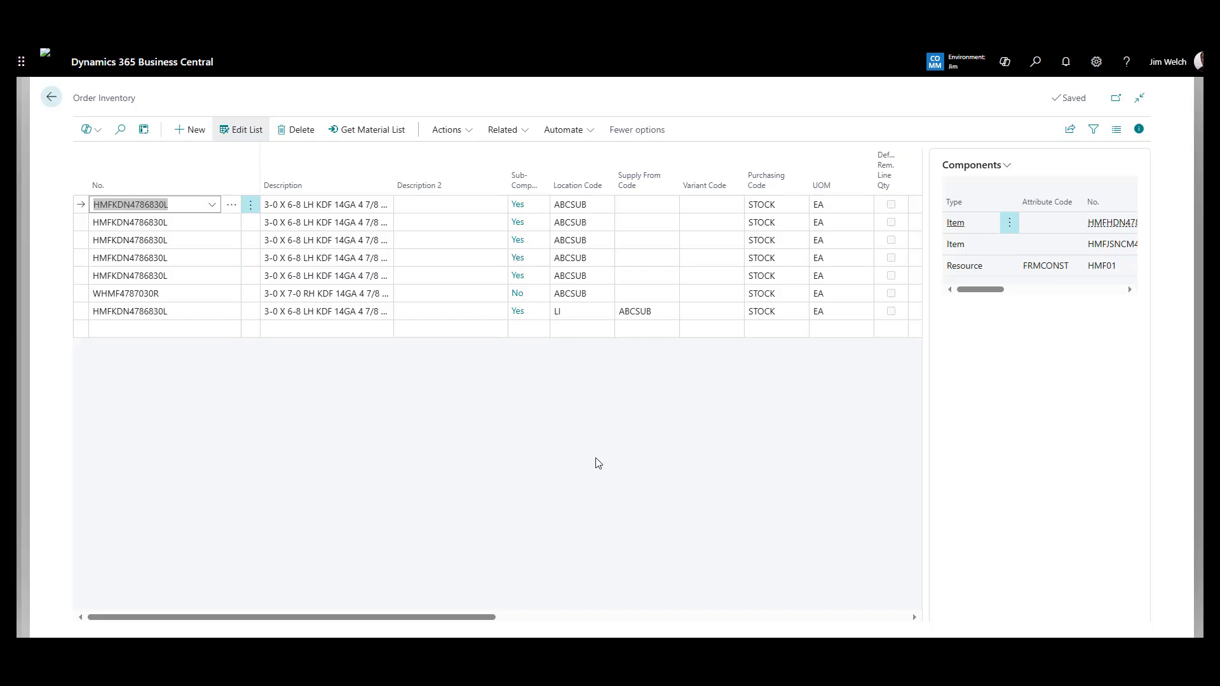
Step: Return to shop order SHOP000642, view its line's components, and open the item card of head HMFHDN47830
left_click(49, 95)
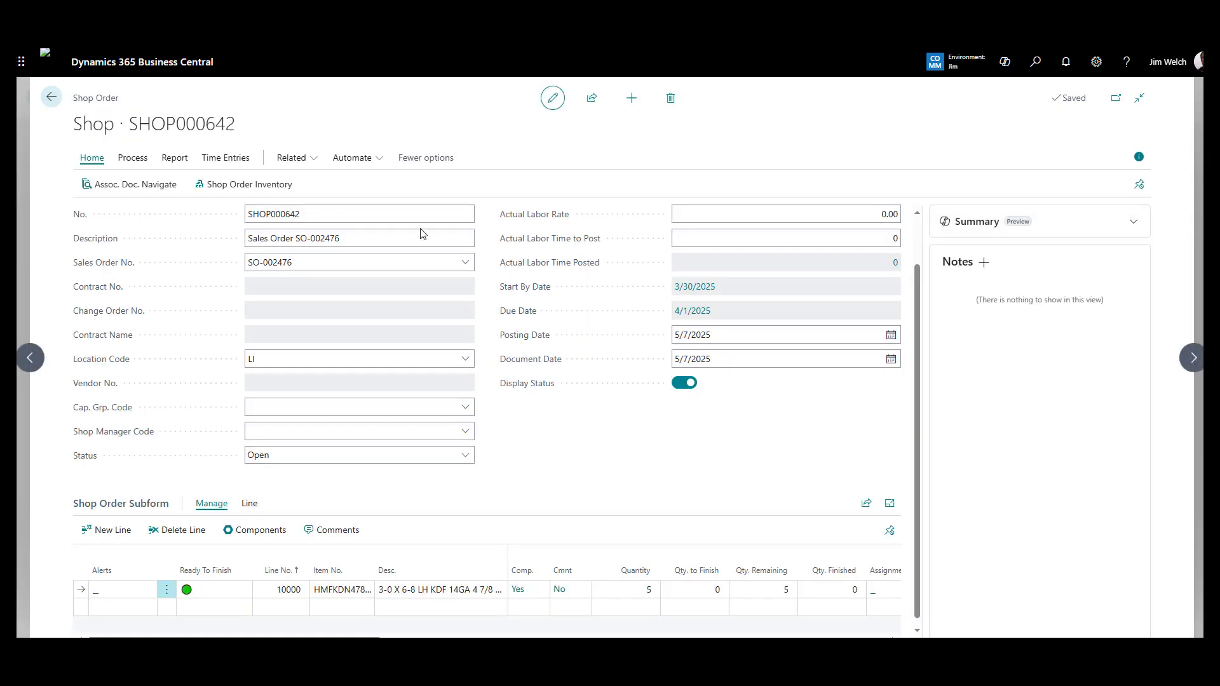
left_click(257, 530)
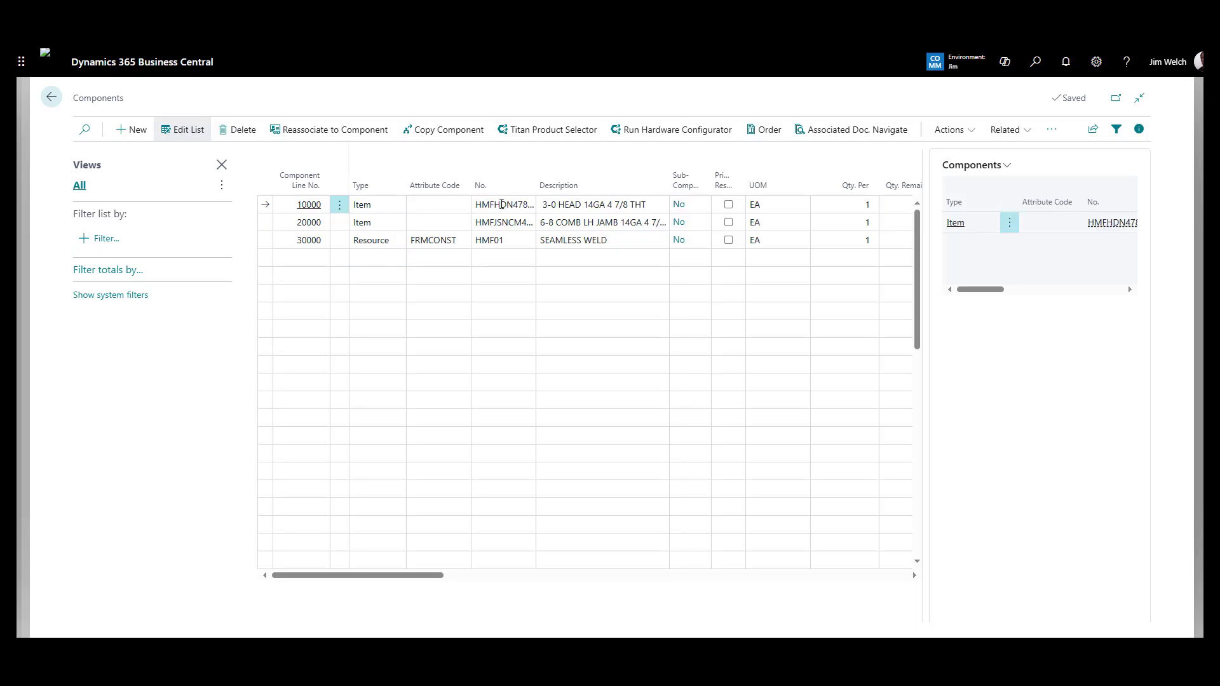
left_click(508, 204)
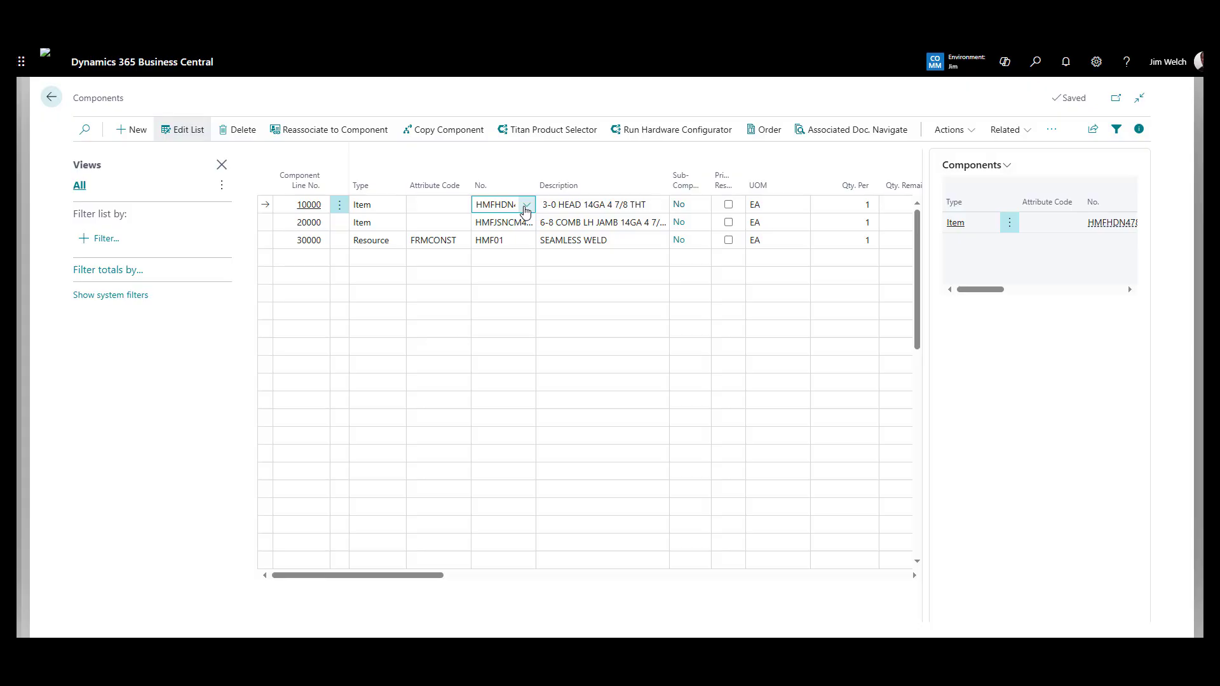
left_click(526, 205)
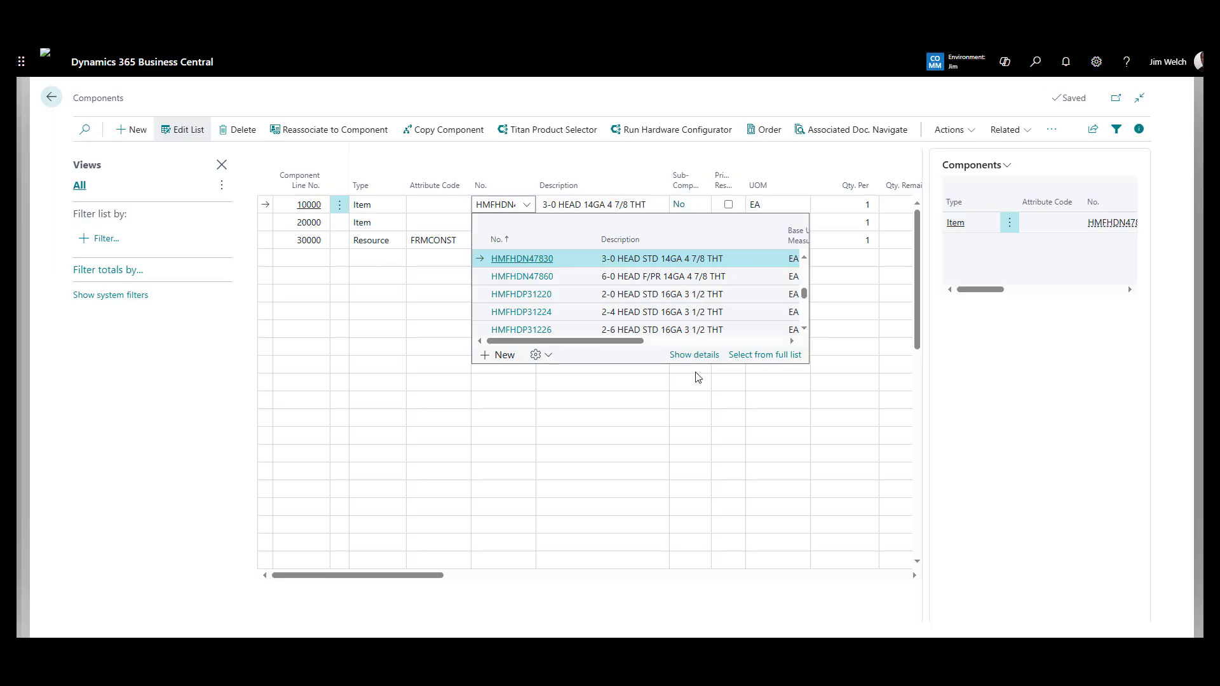
left_click(694, 355)
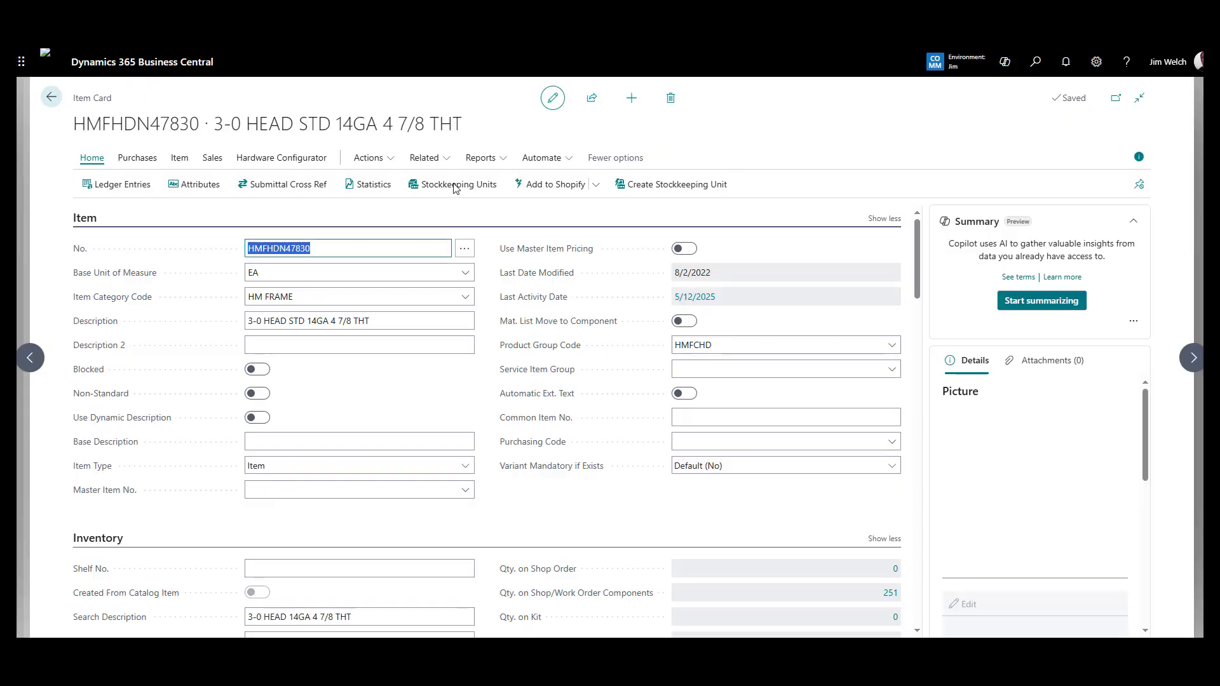
Step: Open the stockkeeping unit card of item HMFHDN47830 for location LI
left_click(444, 190)
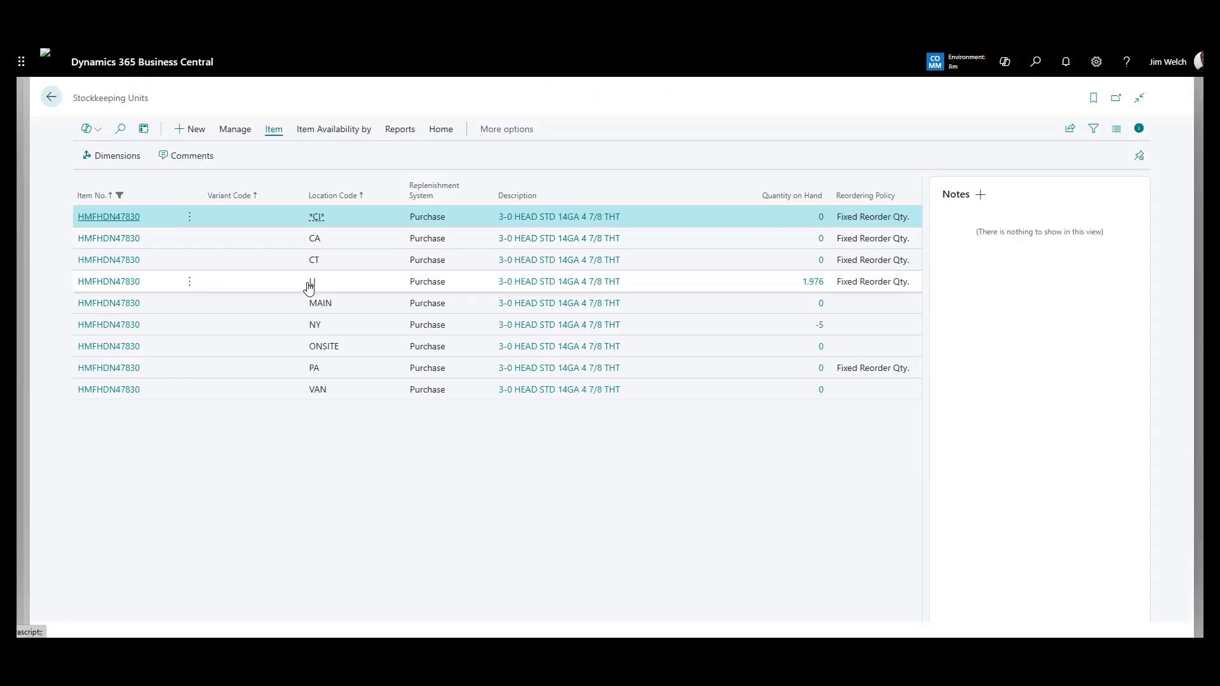
left_click(339, 282)
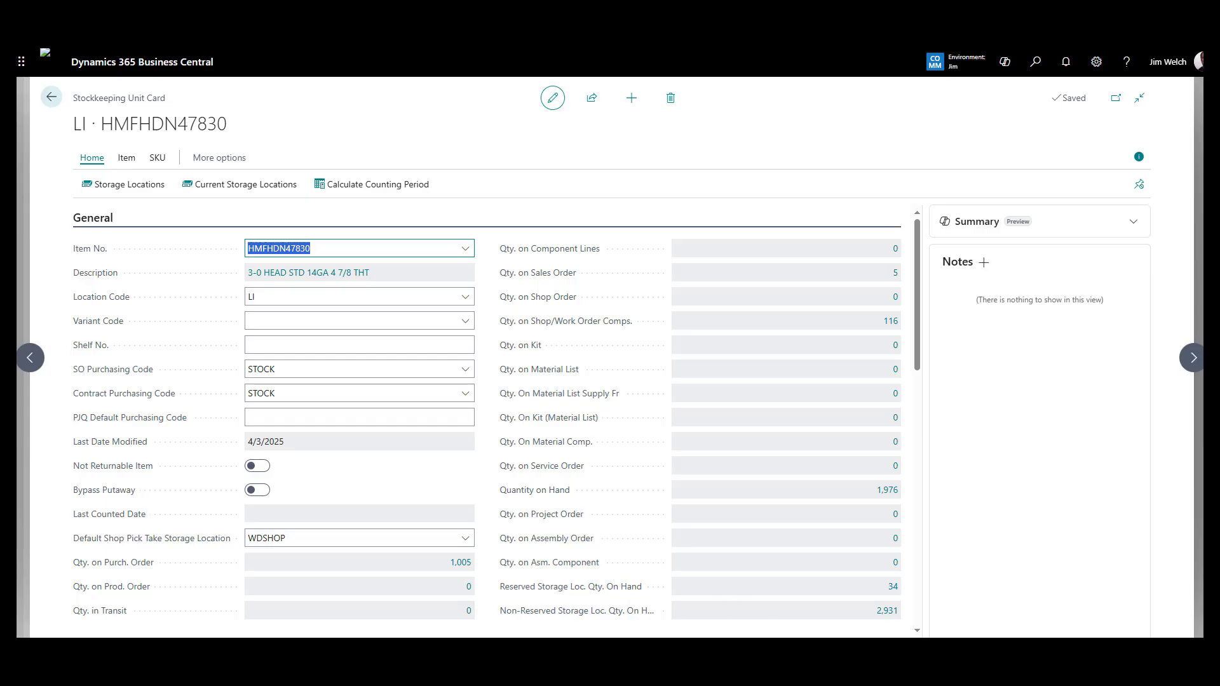
Step: Switch to the warehouse mobile app, search the picks for document SHOP000642, and open that shop order's pick lines
left_click(793, 653)
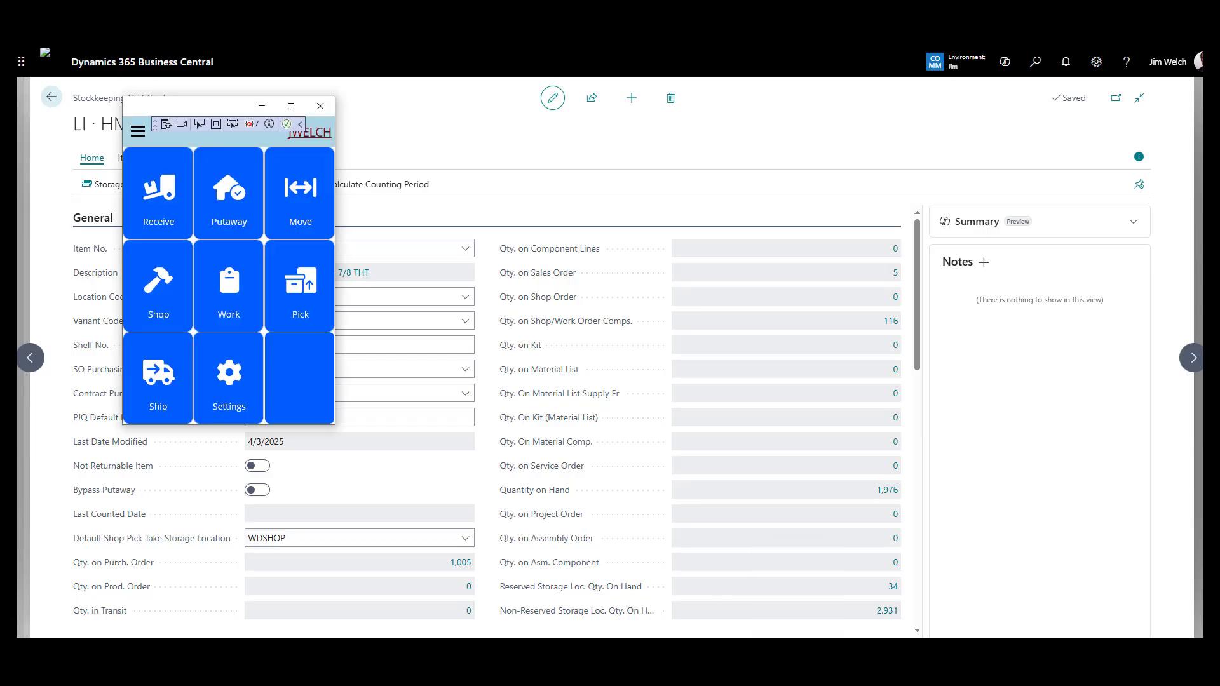
left_click(302, 296)
left_click(300, 292)
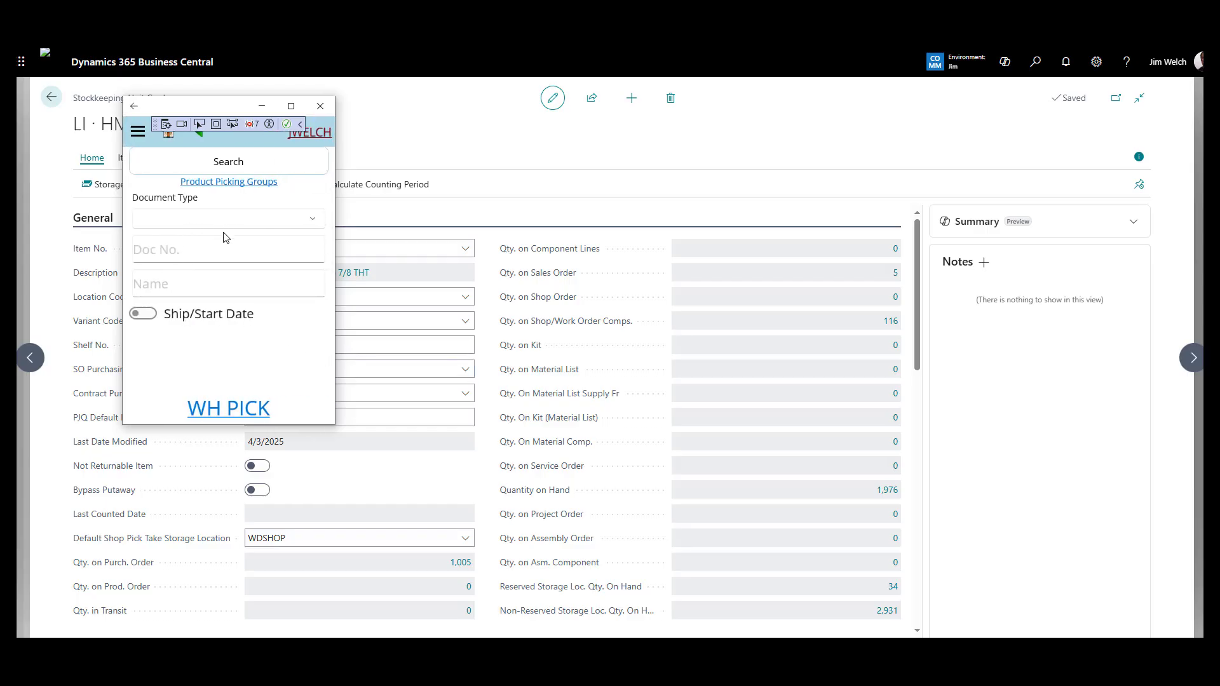
left_click(214, 250)
type("SHOP00042")
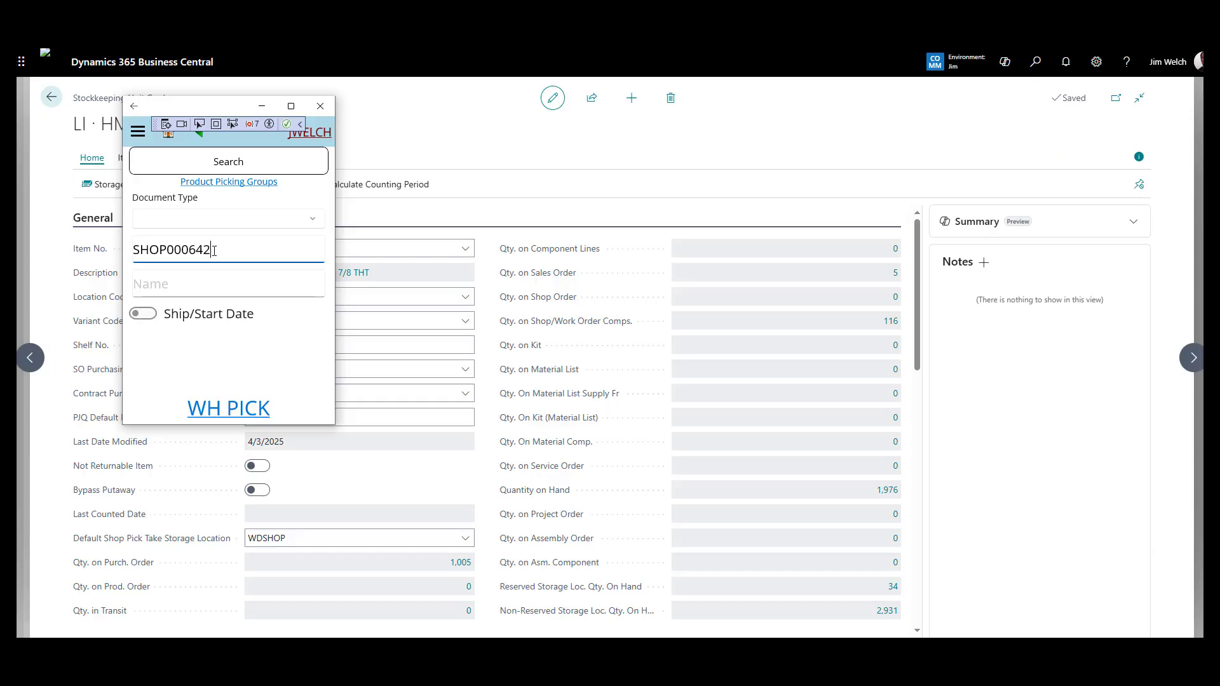
left_click(274, 171)
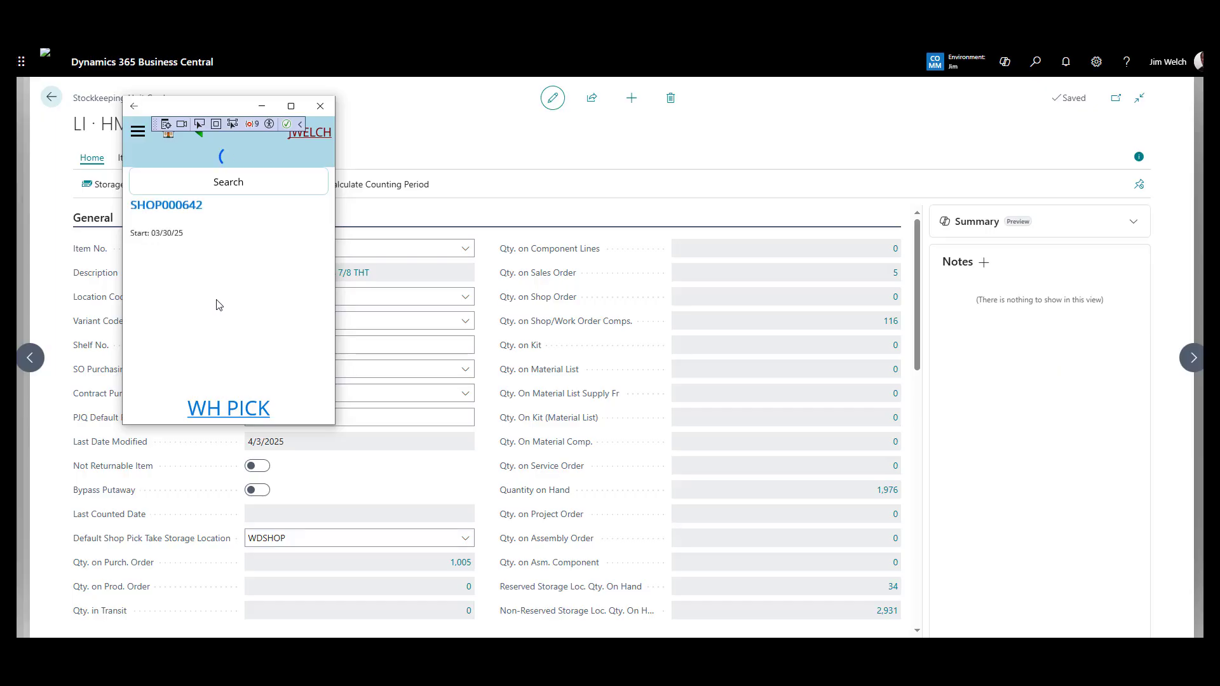
left_click(222, 230)
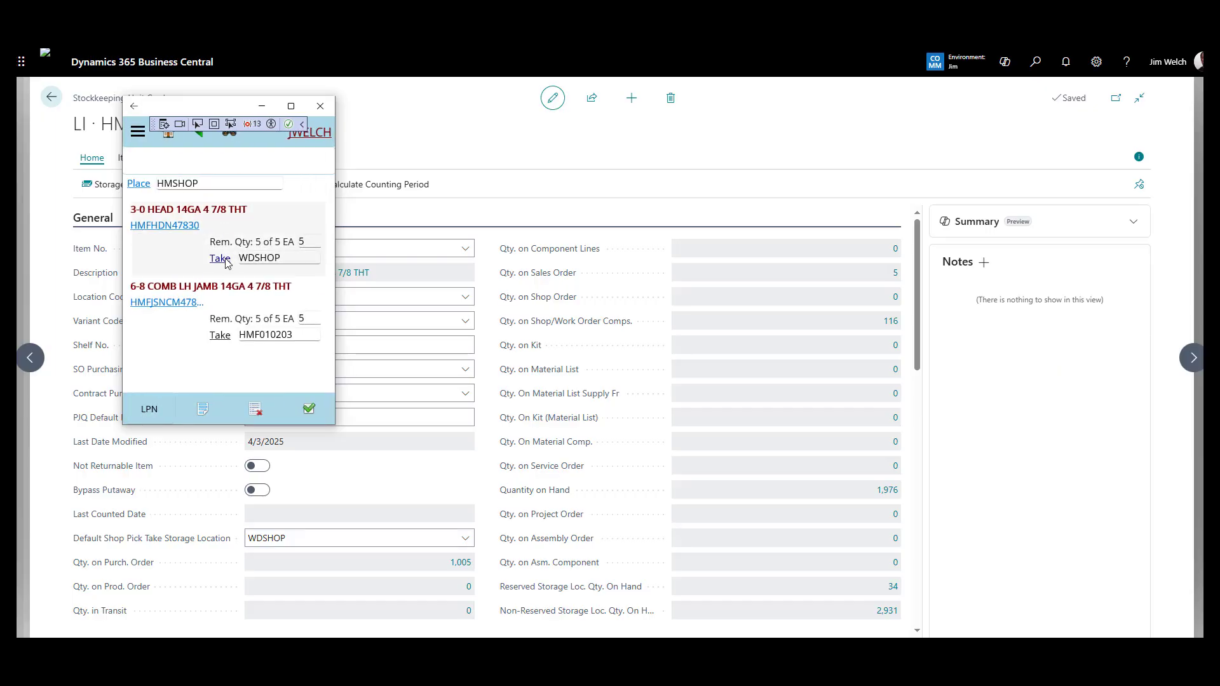
Step: Examine the storage locations available to take the 3-0 head from, and return to the pick lines without changing the selection
left_click(270, 268)
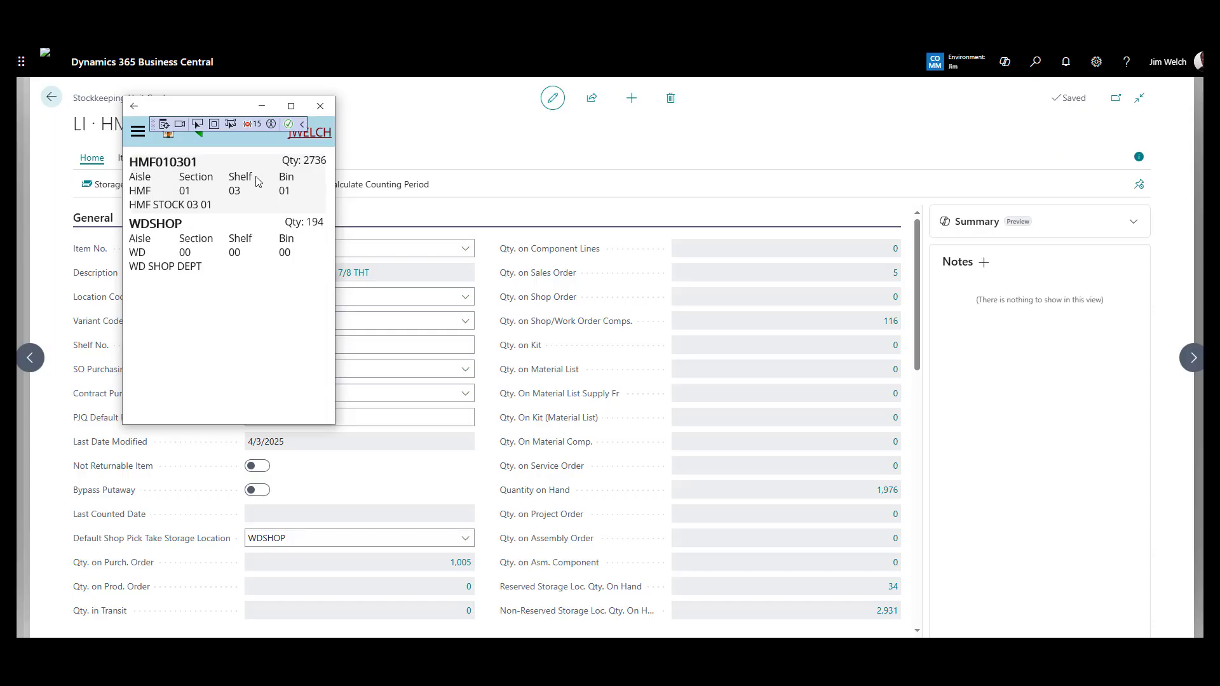
left_click(134, 106)
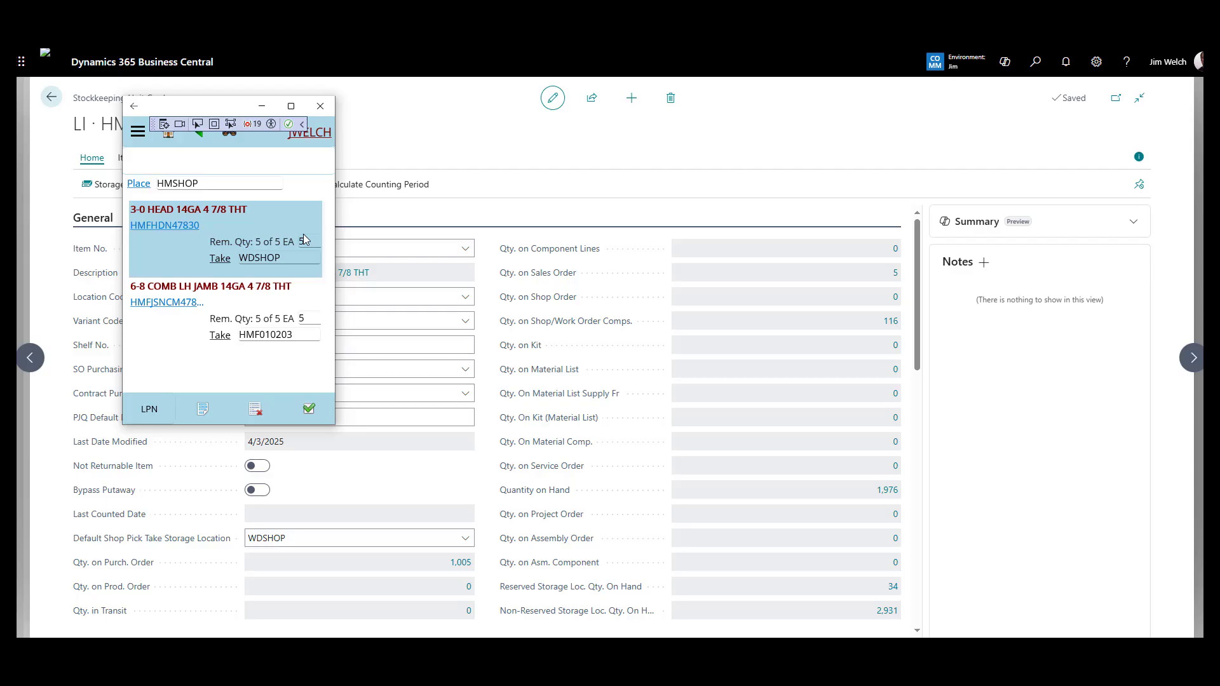
Step: Switch back to Business Central, open the location card of LI, and examine its Storage Locations settings
left_click(457, 109)
left_click(401, 295)
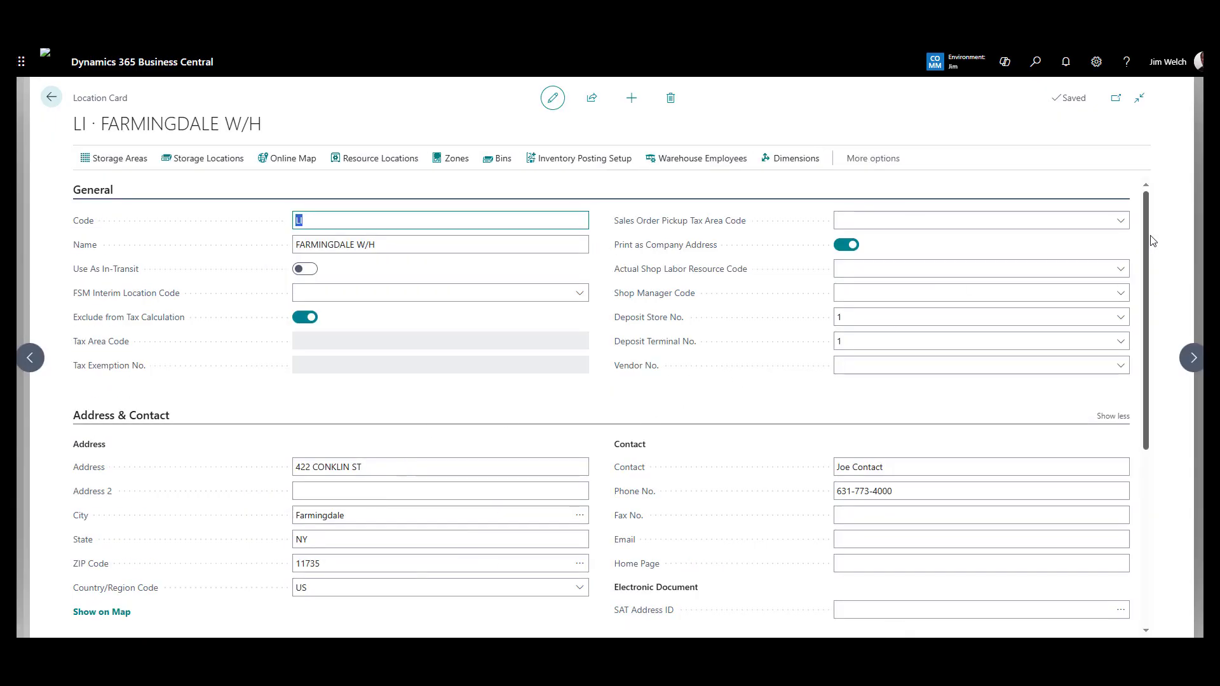
left_click_drag(1149, 241, 1148, 377)
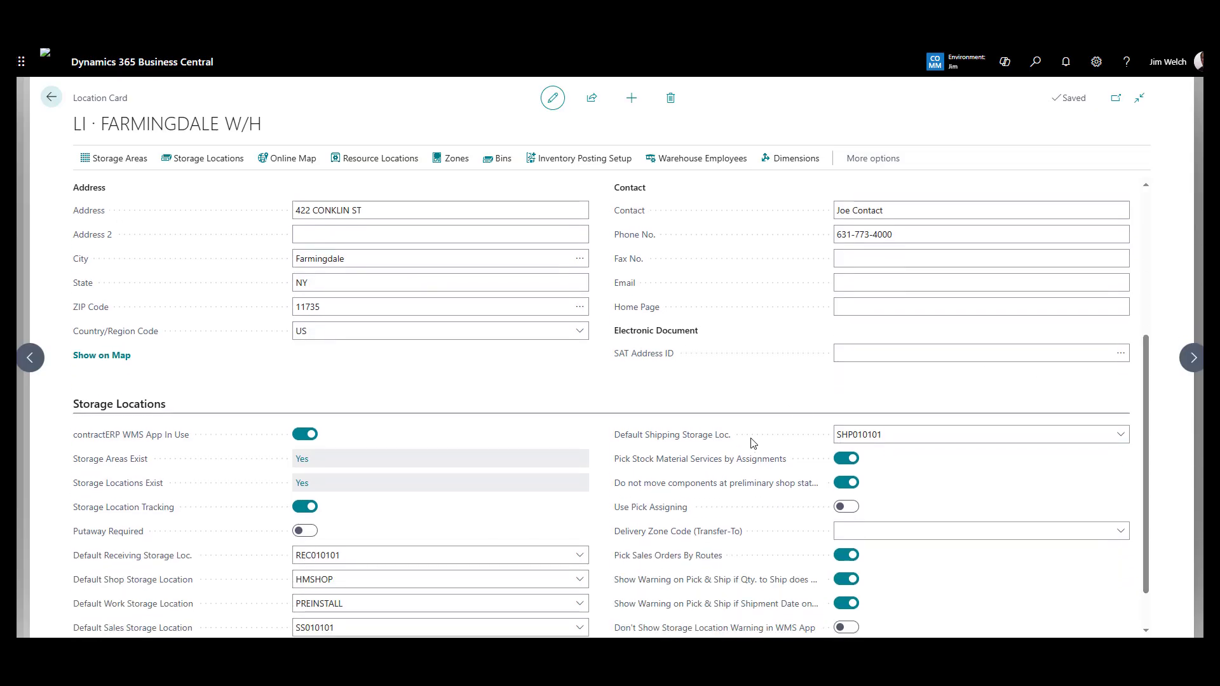